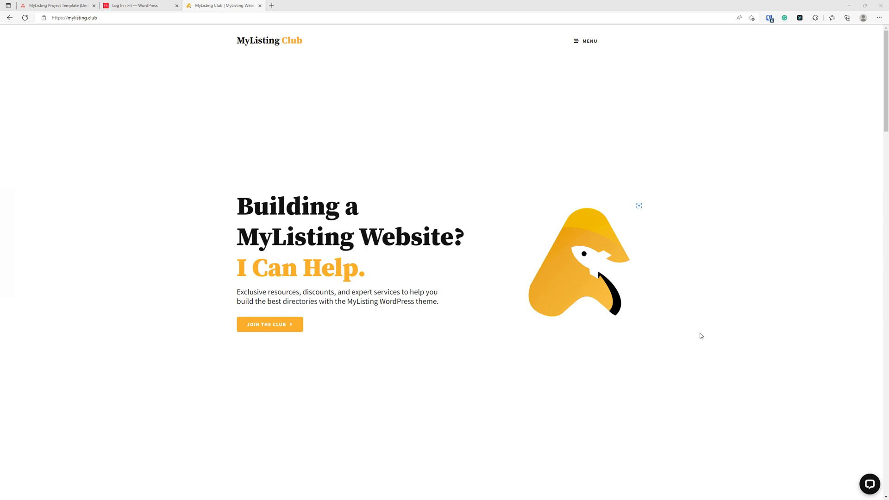
Step: Open the MyListing Project Template page from the MyListing Club homepage and look through its content
scroll(443, 202, "down", 7)
scroll(443, 201, "down", 3)
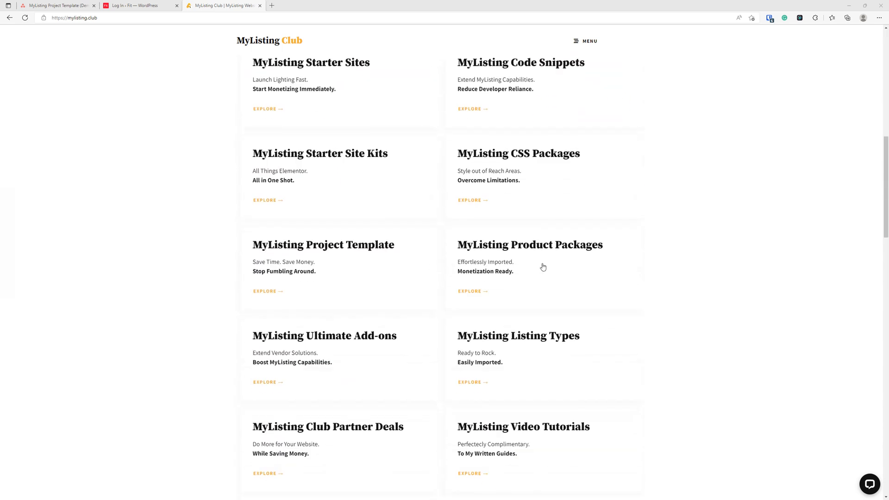
left_click(348, 250)
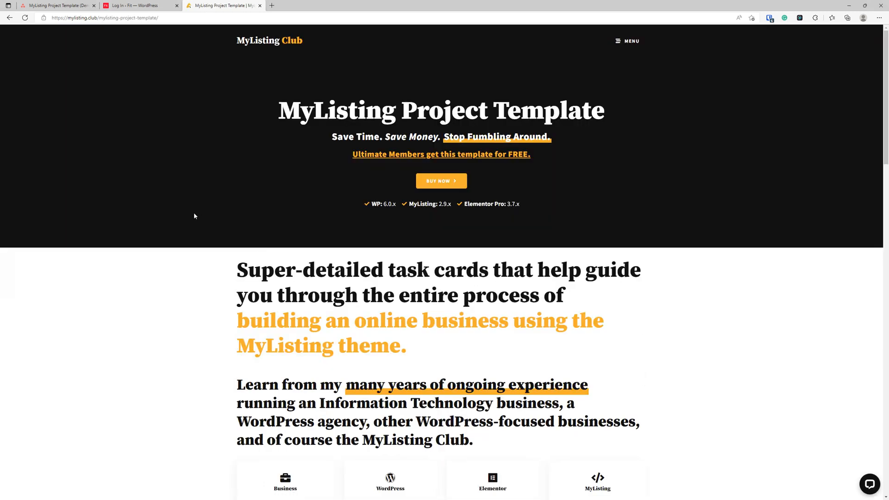
scroll(346, 338, "down", 10)
scroll(363, 278, "up", 10)
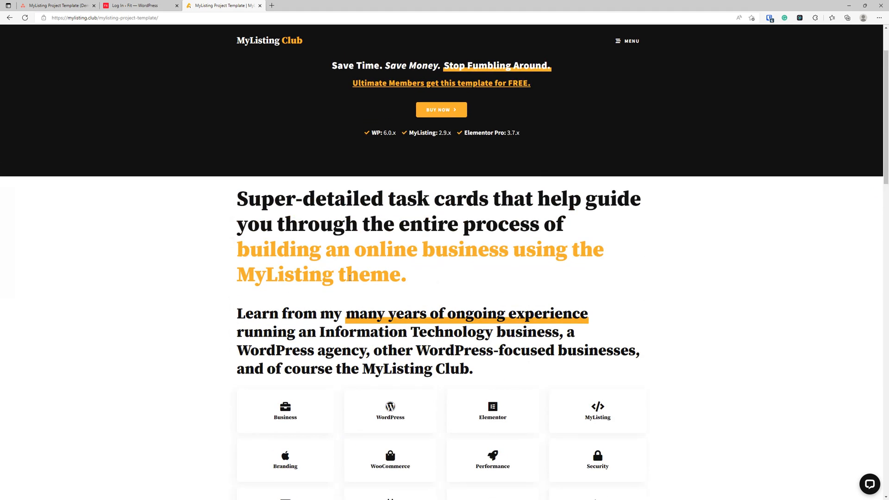
scroll(350, 278, "up", 2)
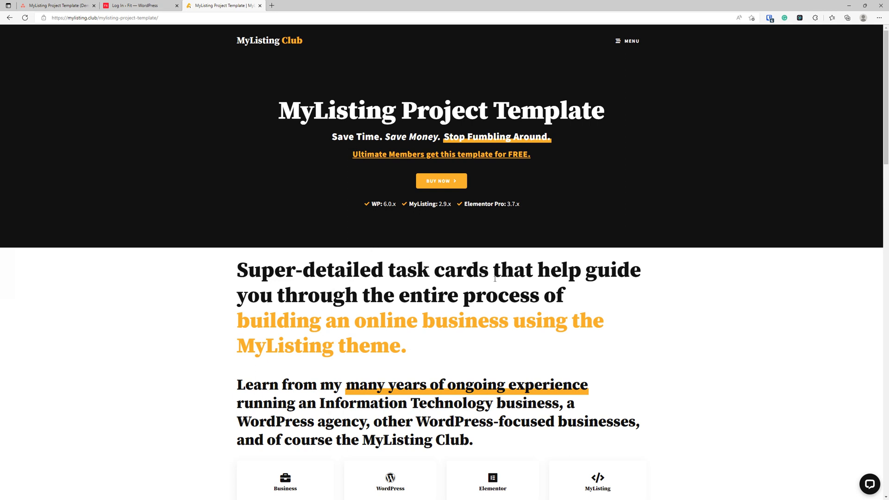
Step: Close the MyListing Club page, review the MyListing Project Template (Demo) board in Asana, and return to the WordPress login page
left_click(261, 6)
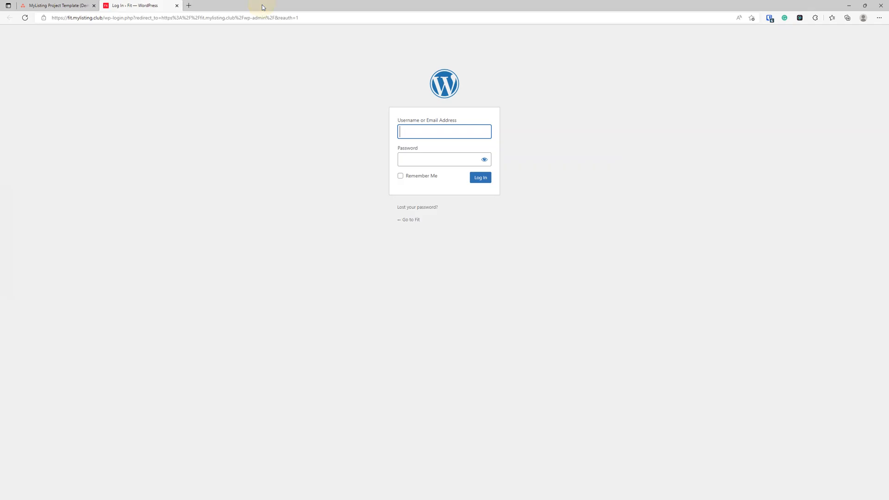
left_click(44, 5)
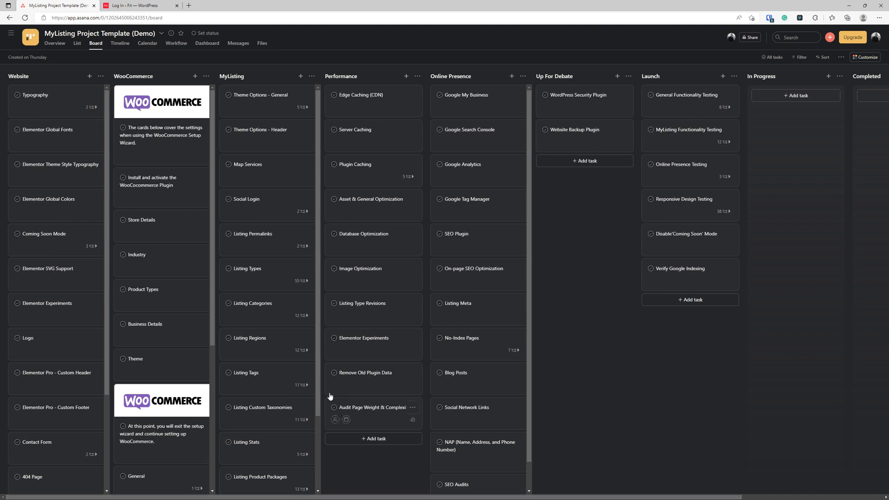
left_click(159, 5)
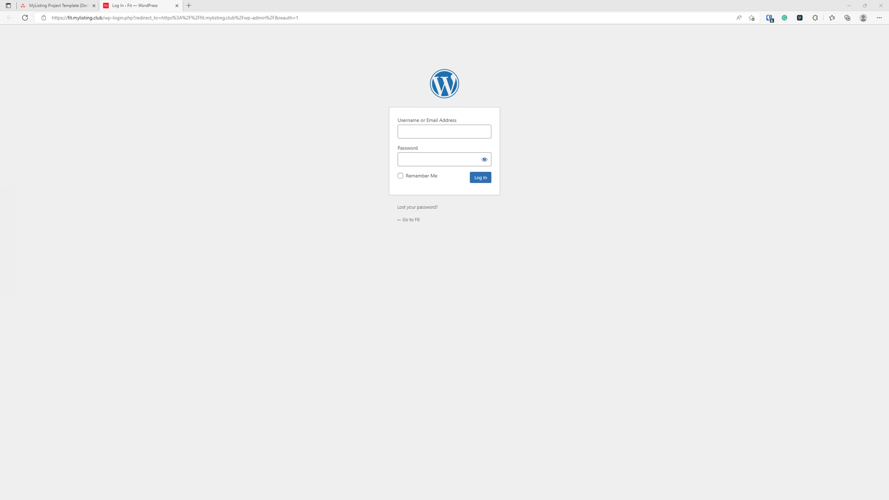
Step: Open the text-based favicon generator on favicon.io and set the favicon text to "Fit"
left_click_drag(4, 146, 228, 3)
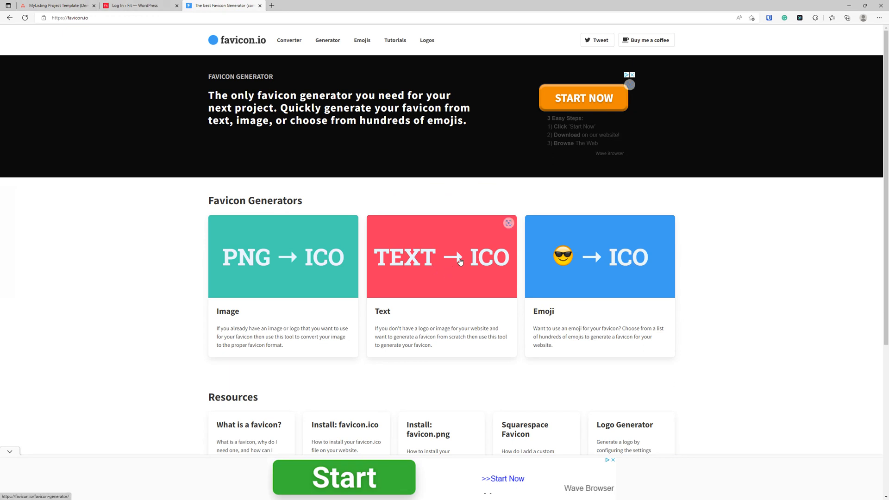
left_click(435, 267)
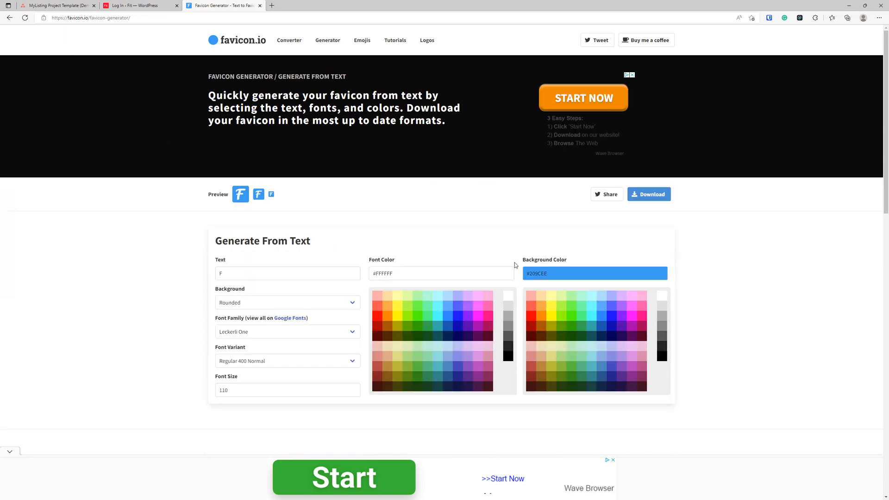
left_click(316, 277)
type("it")
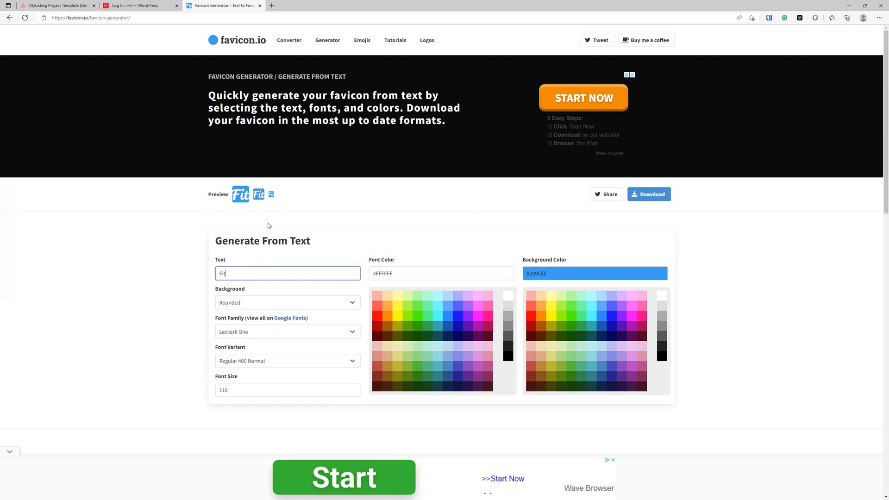
Step: Set the favicon's font family to Montserrat
left_click(258, 330)
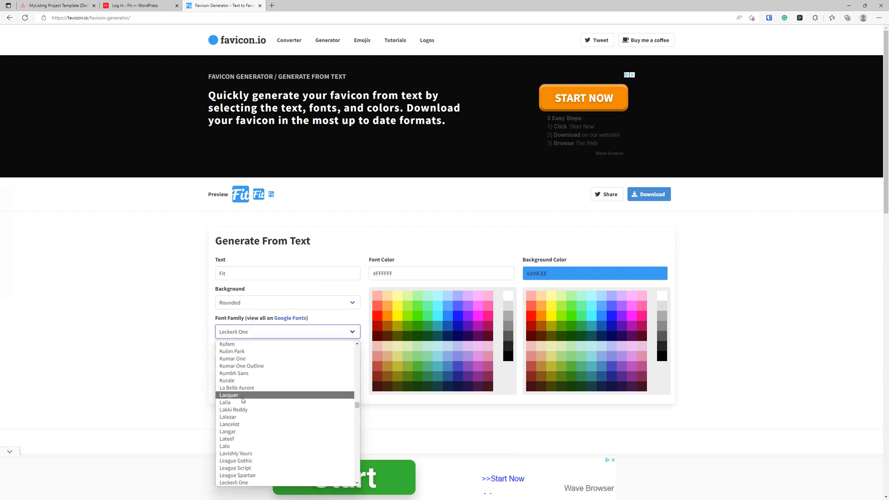
scroll(242, 399, "down", 10)
scroll(241, 396, "down", 7)
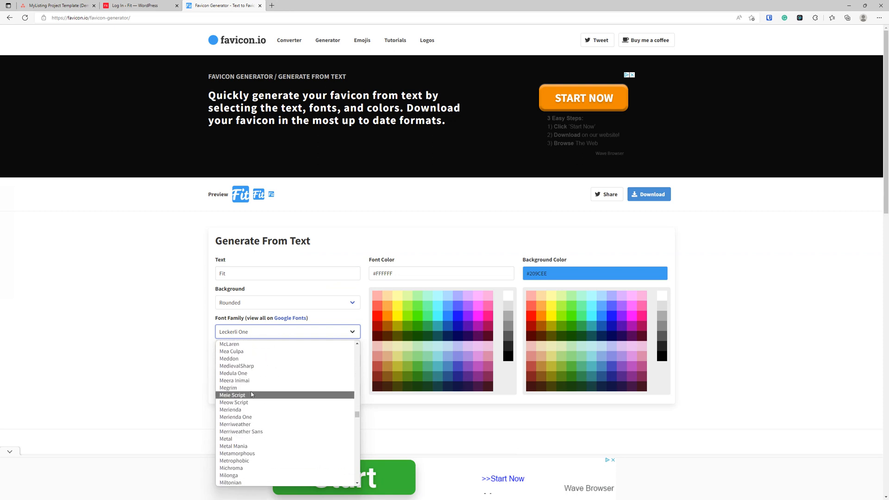
scroll(279, 457, "down", 5)
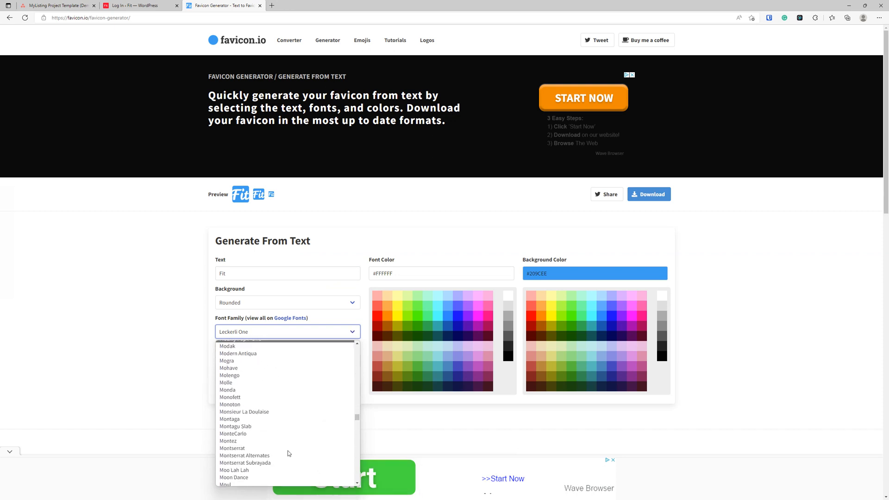
scroll(279, 419, "down", 6)
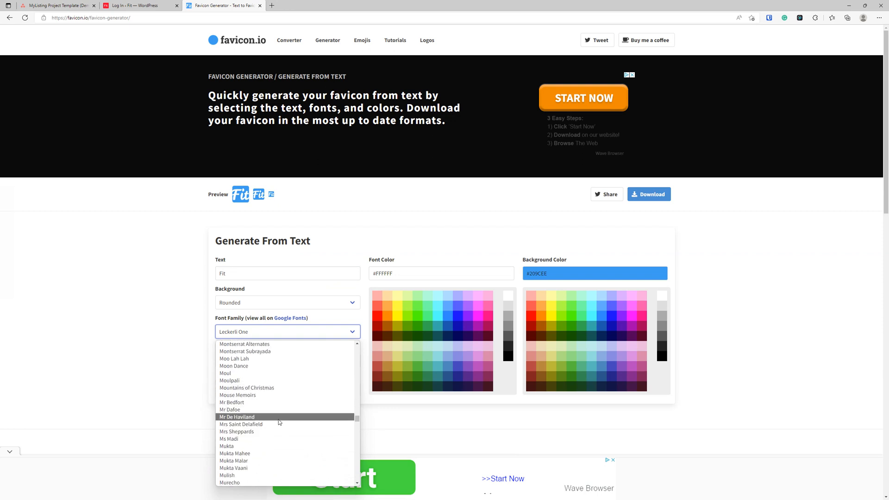
scroll(280, 403, "down", 2)
scroll(279, 401, "up", 3)
left_click(277, 378)
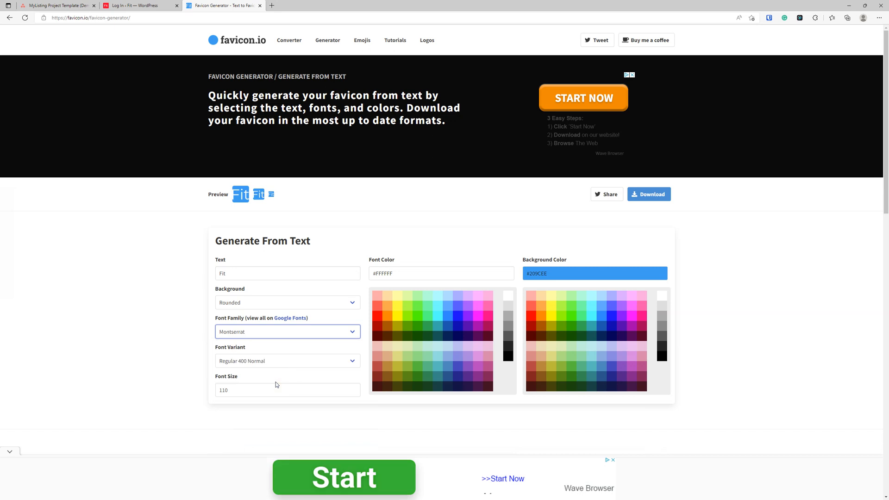
Step: Set the favicon's font variant to Black 900 Normal and its font size to 65
left_click(245, 362)
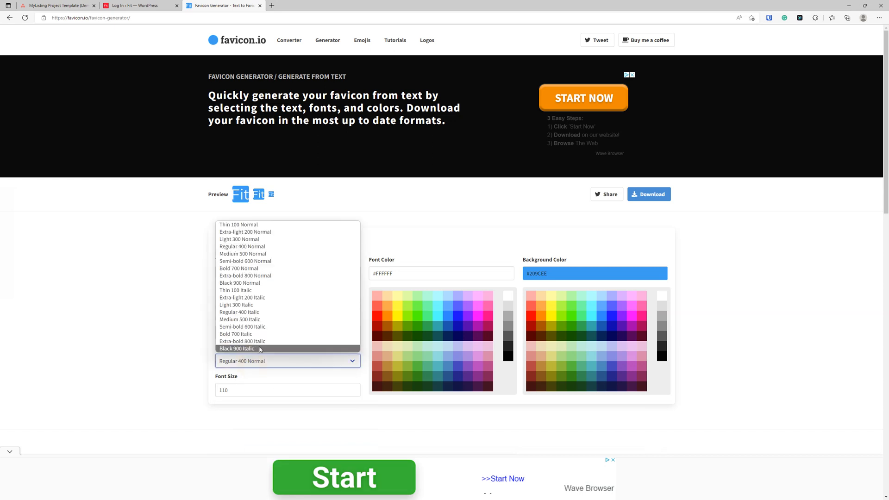
left_click(270, 283)
double_click(248, 390)
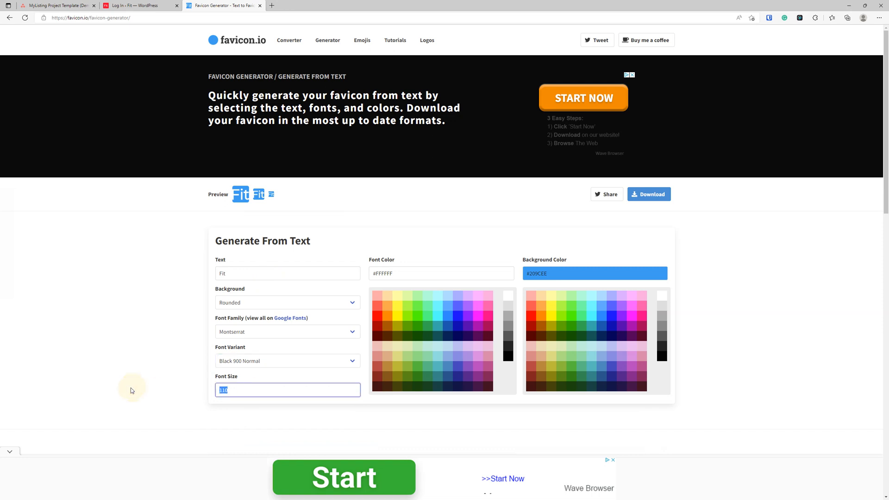
type("65")
Step: Set the favicon's font color to white (#FFF) and its background color to red (#F00)
left_click(378, 317)
left_click(387, 326)
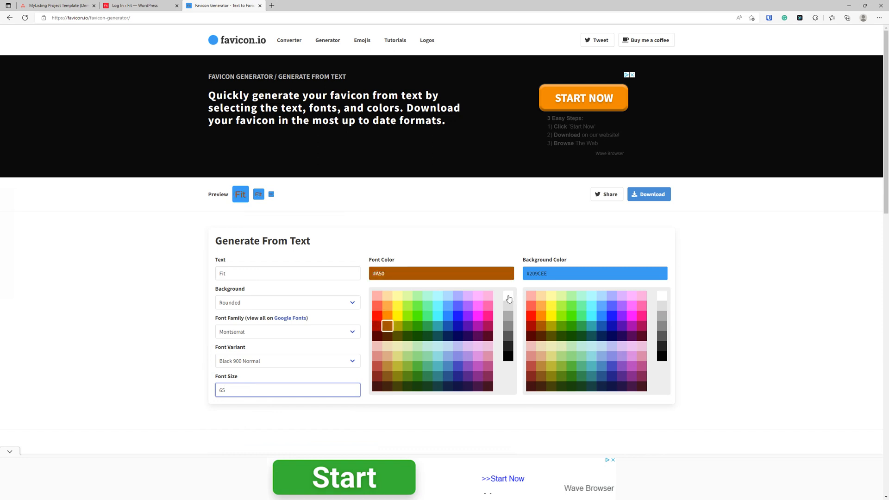
left_click(509, 299)
left_click(532, 316)
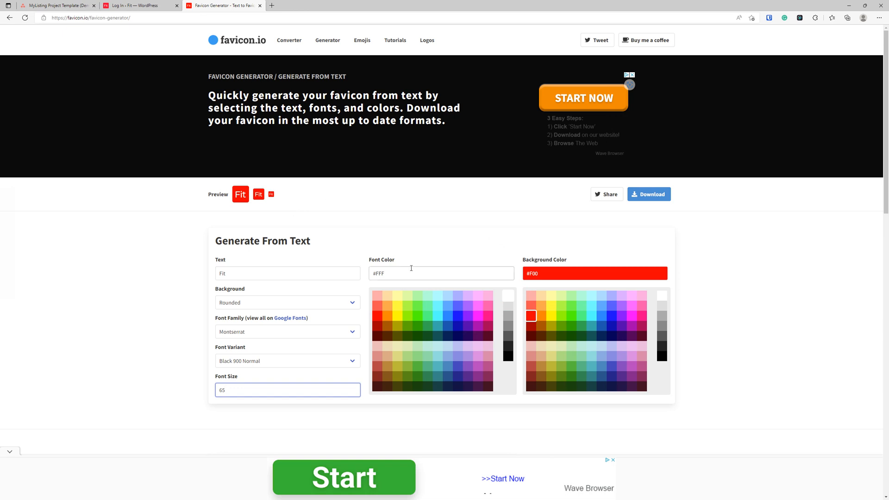
Step: Close the favicon generator and open the Typography task in the Website column of the Asana project board
left_click(259, 5)
left_click(66, 5)
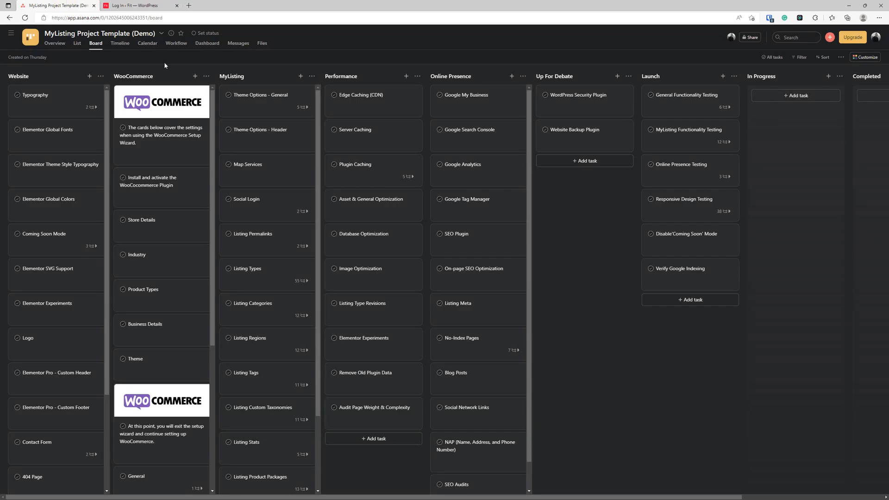
left_click(45, 110)
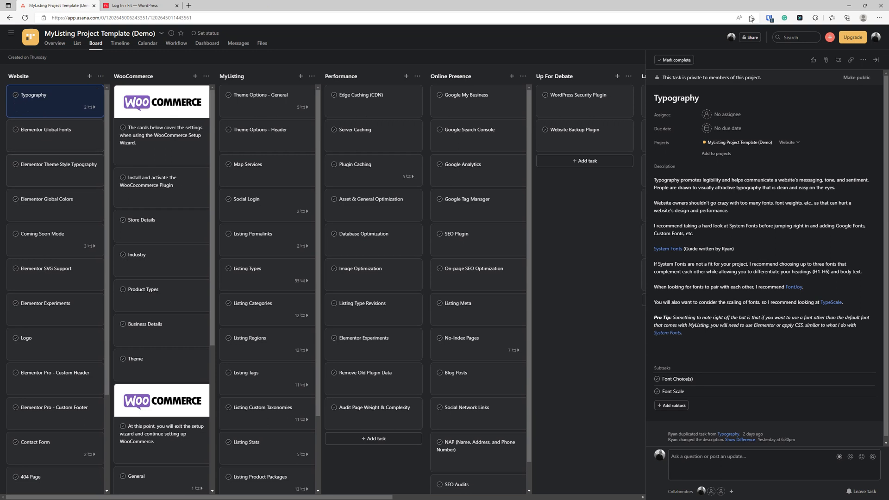
Step: Open the linked System Fonts guide and read its sections on font stacks, baselines and the font stack CSS
left_click(676, 250)
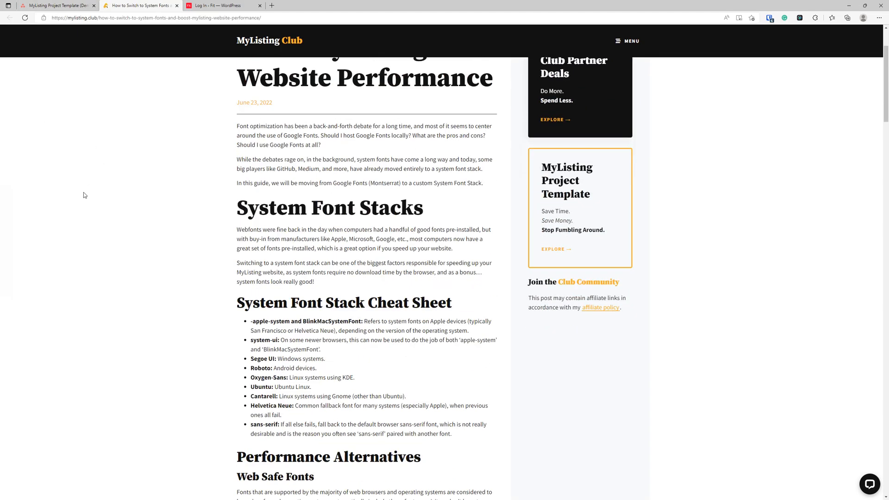
scroll(85, 191, "down", 6)
scroll(109, 190, "up", 4)
scroll(110, 190, "down", 6)
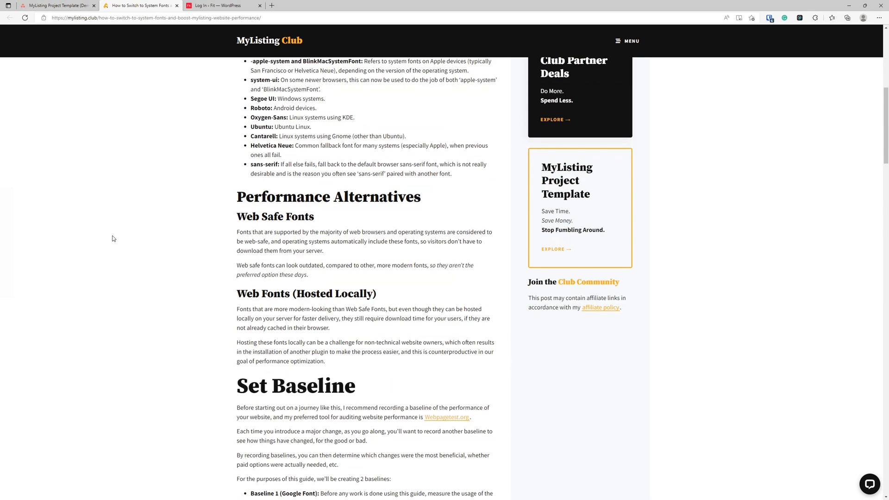
scroll(111, 234, "down", 5)
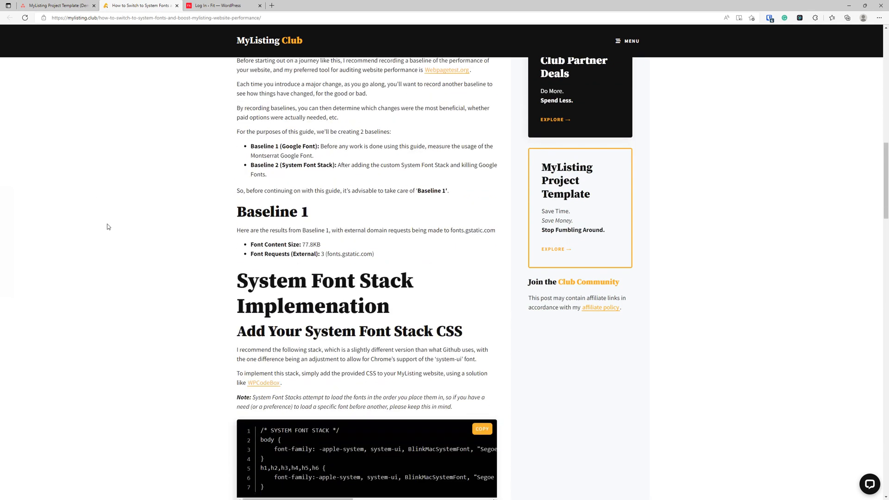
scroll(107, 227, "up", 1)
left_click_drag(310, 173, 348, 175)
left_click(344, 232)
scroll(279, 278, "down", 6)
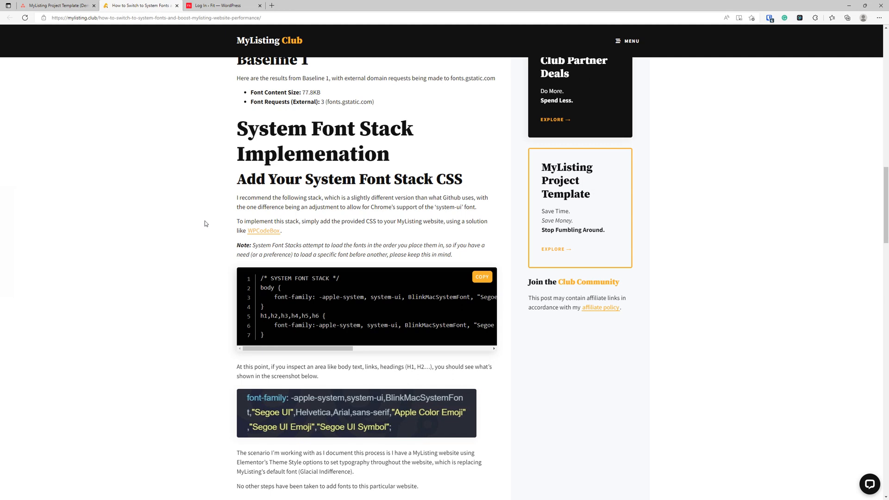
Step: Switch to the Fit site's WordPress login page and log in to the admin dashboard
left_click(219, 5)
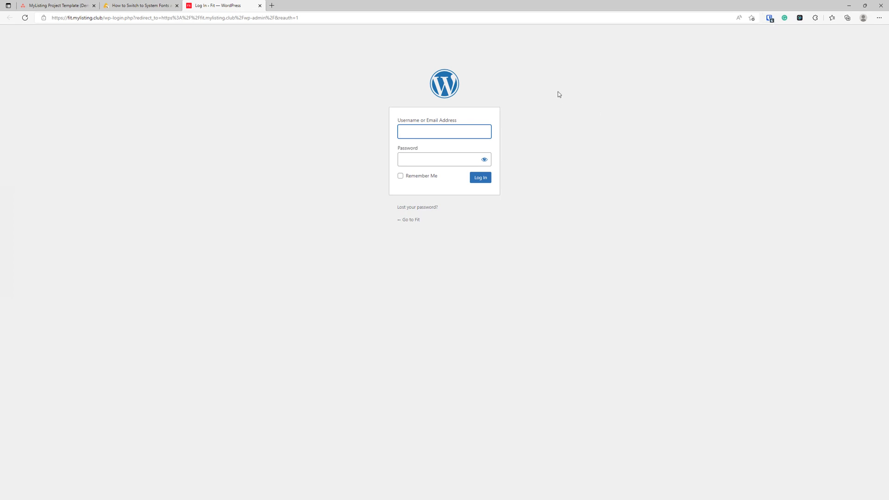
left_click(477, 128)
left_click_drag(220, 4, 888, 250)
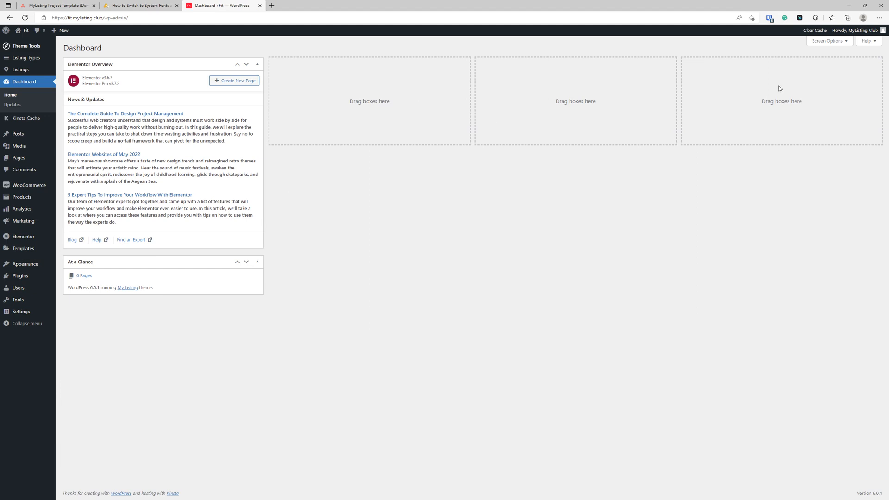
Step: Hide the Elementor Overview box from the WordPress dashboard through the screen options
left_click(815, 41)
left_click(166, 72)
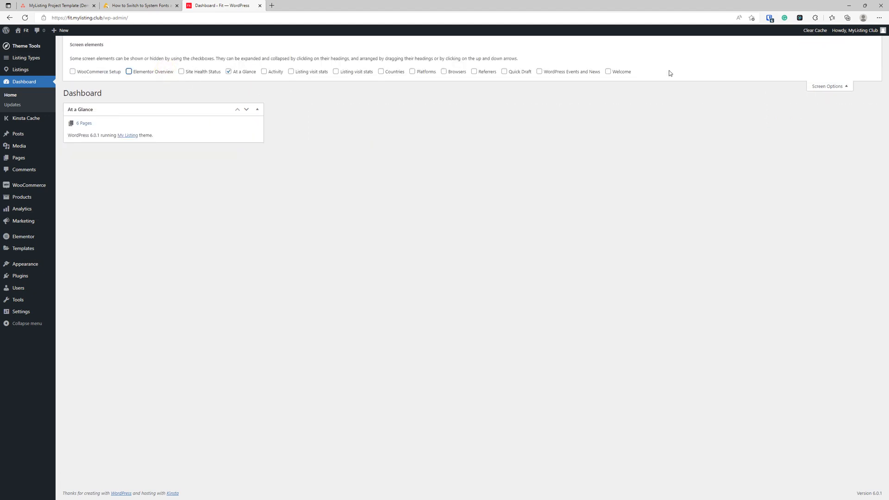
left_click(840, 85)
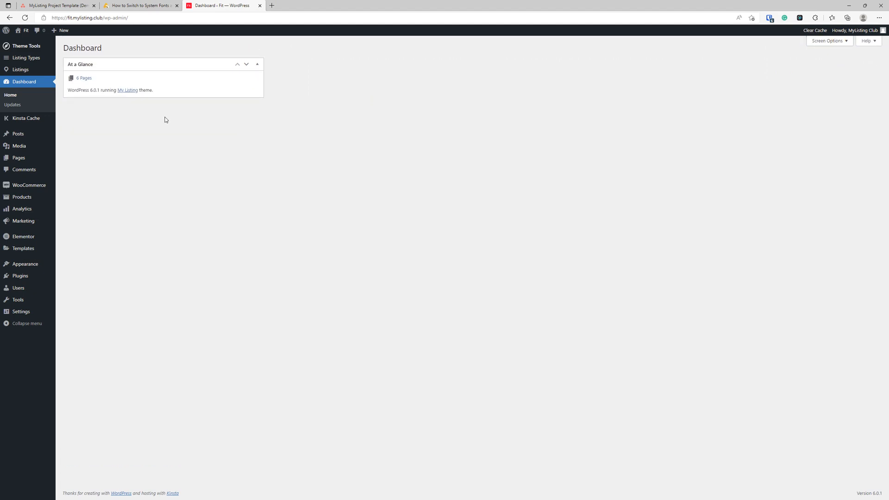
Step: Open the Home page for editing in a new tab, dismiss the block editor welcome guide, and launch Elementor
left_click(19, 162)
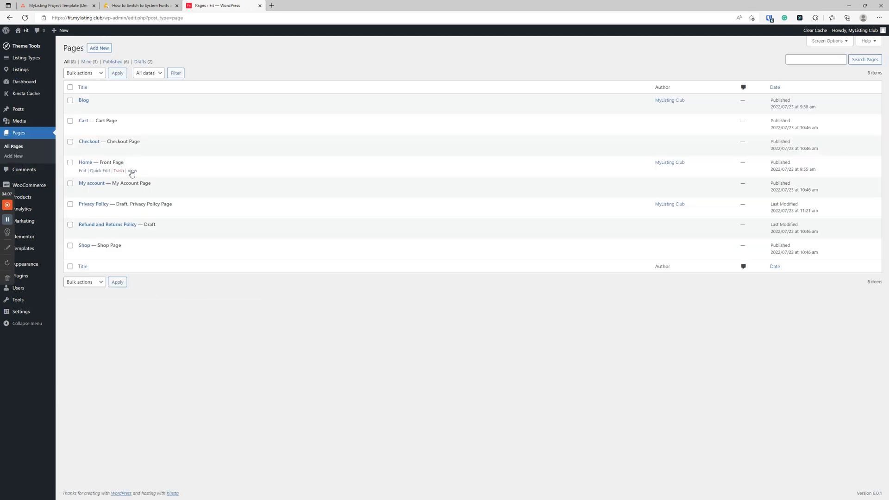
right_click(81, 171)
left_click(107, 176)
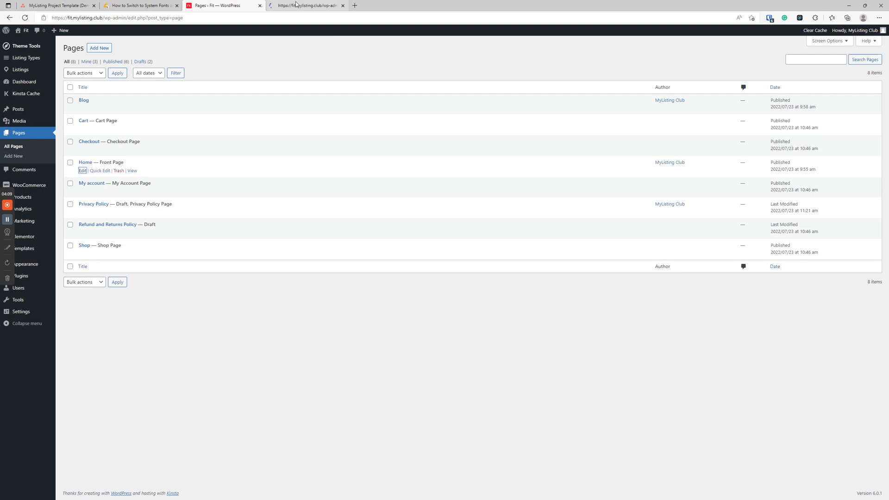
left_click(323, 7)
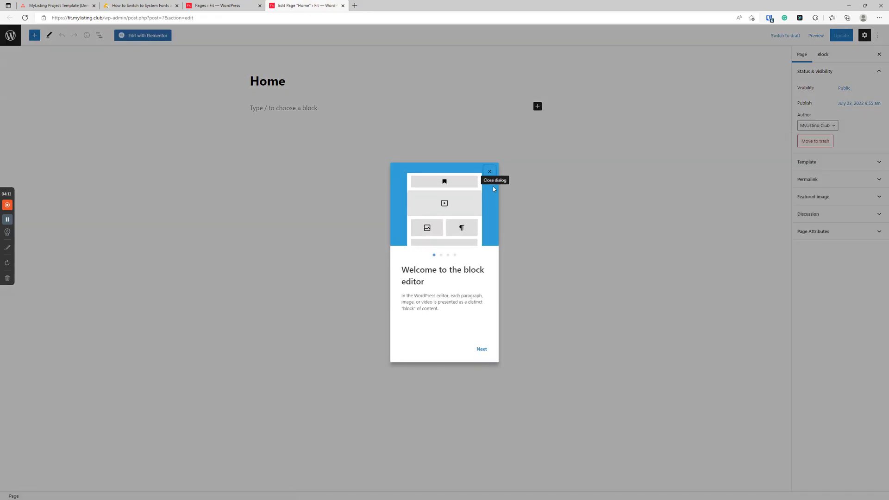
left_click(490, 173)
left_click(132, 36)
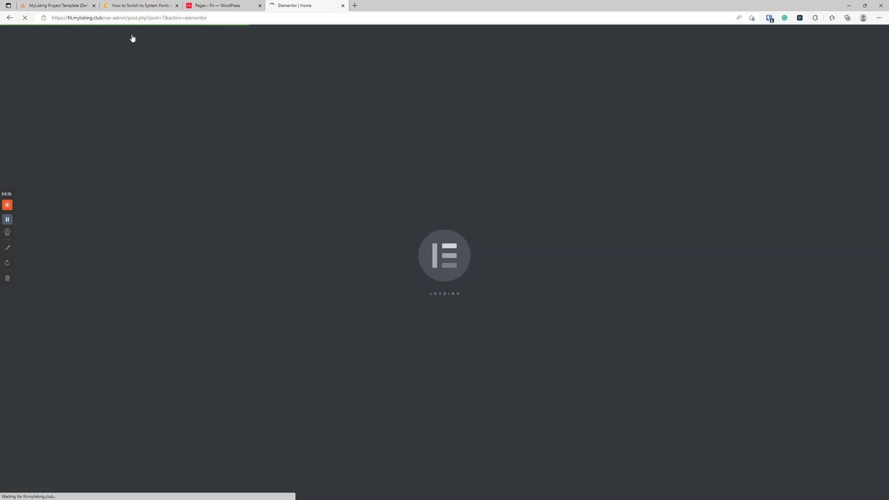
Step: Return to the WordPress pages list and open the live Fit site in a new tab
left_click(232, 4)
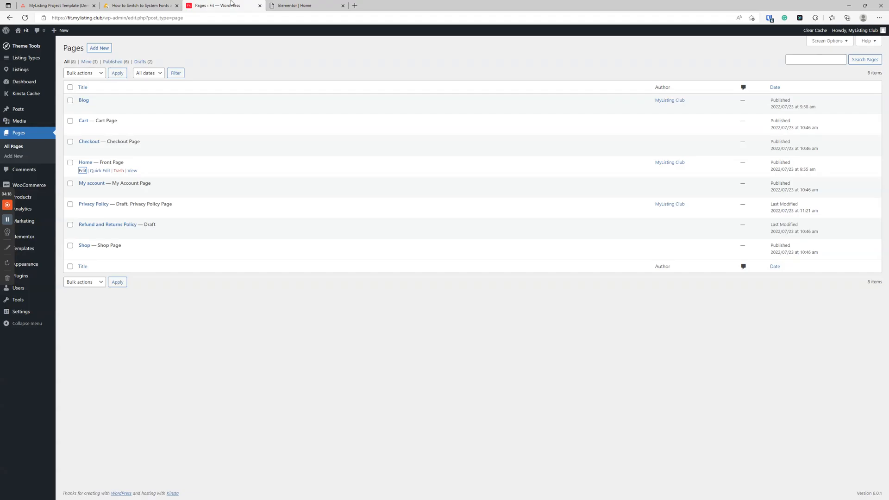
right_click(29, 45)
left_click(41, 50)
left_click(388, 4)
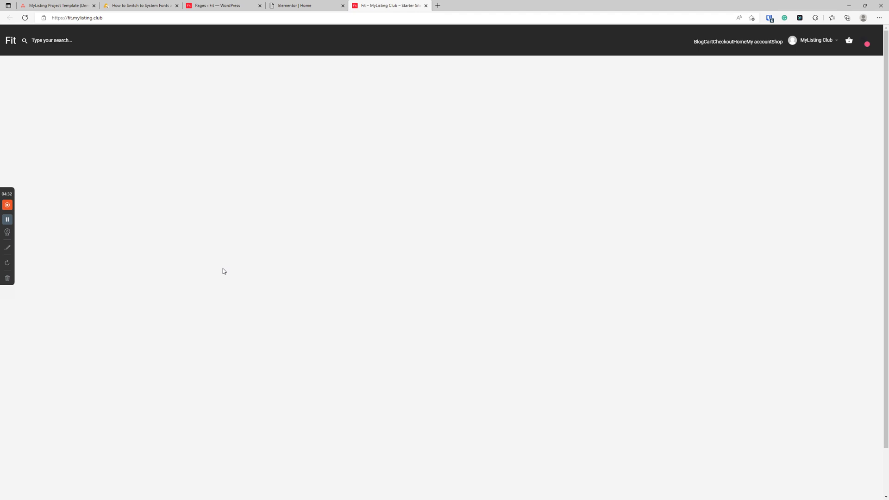
Step: Examine the live Fit home page, including its header and the account area
scroll(658, 237, "down", 2)
scroll(389, 320, "up", 2)
scroll(570, 249, "down", 2)
scroll(567, 244, "up", 2)
left_click(813, 41)
left_click(618, 202)
scroll(218, 207, "down", 2)
scroll(274, 123, "up", 2)
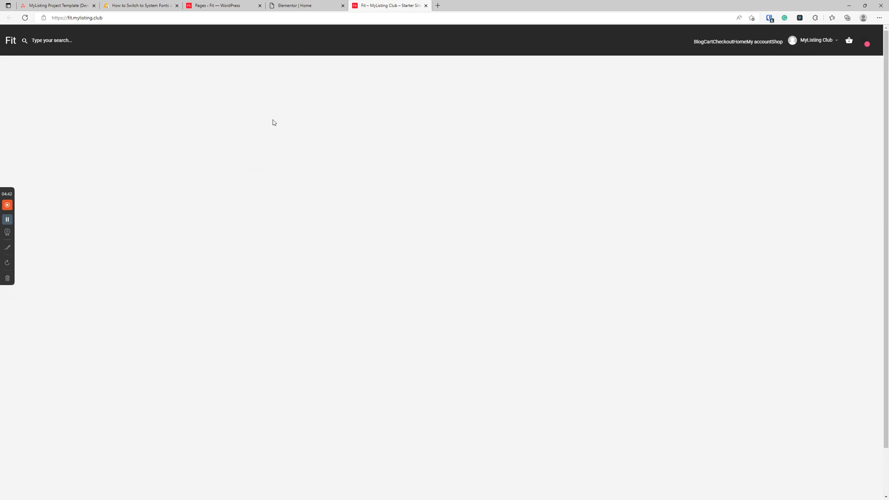
Step: In the Elementor editor, close the Navigator and add a heading titled "H1" with the HTML tag H1
left_click(295, 5)
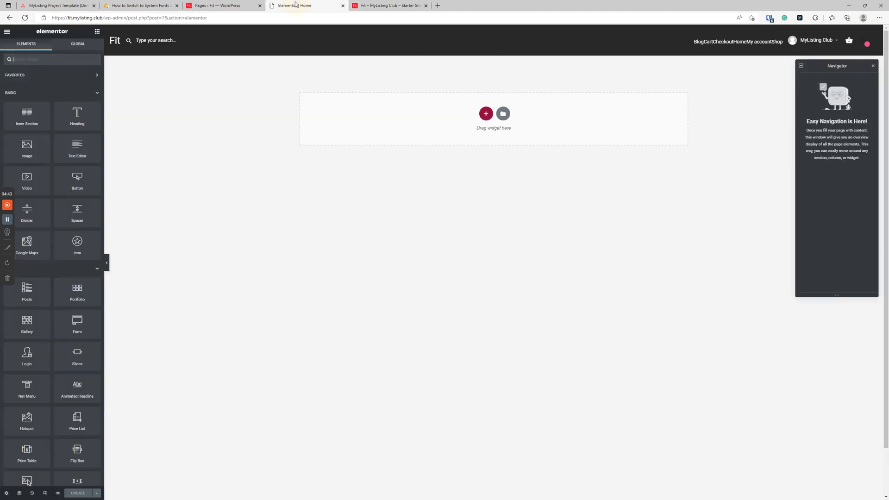
left_click(872, 65)
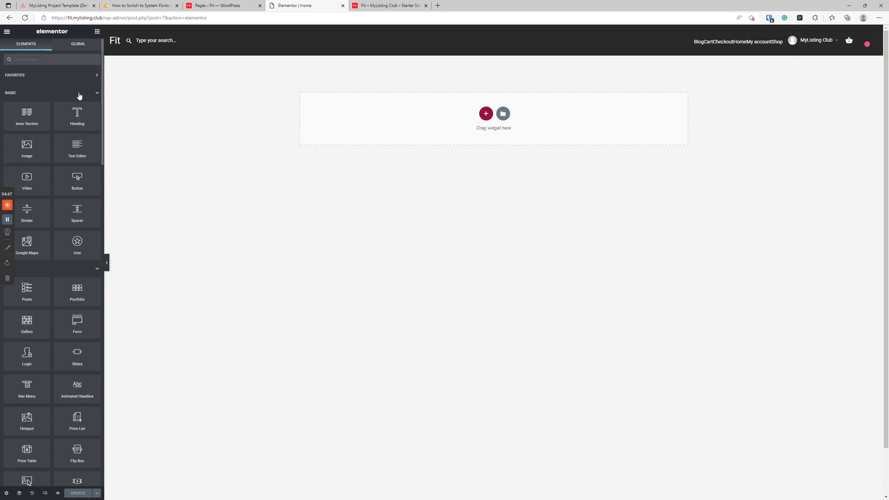
left_click_drag(79, 115, 392, 118)
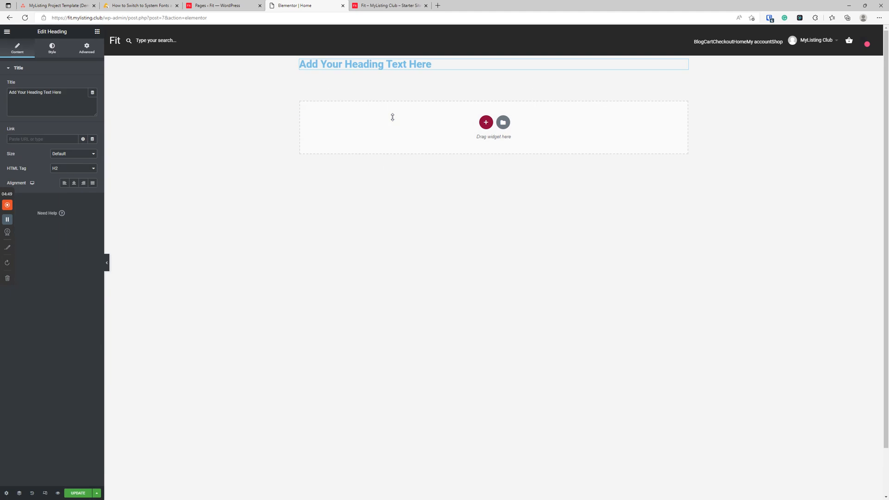
triple_click(56, 97)
type("H1")
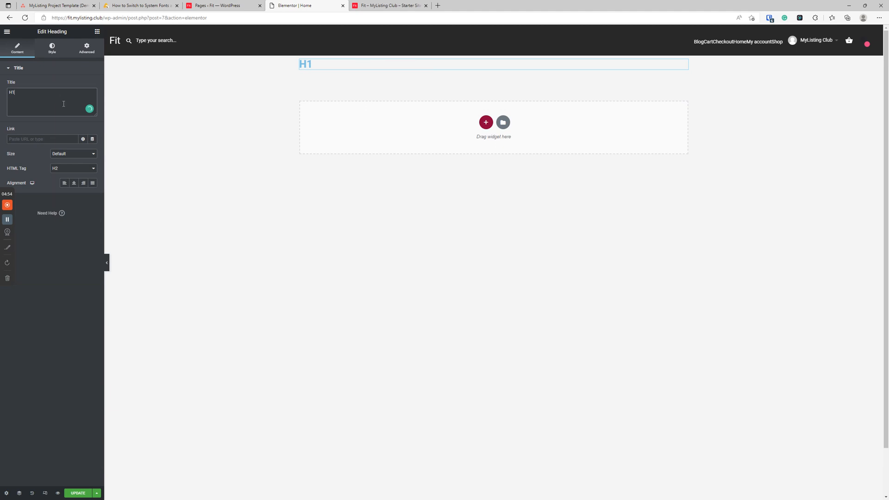
left_click(65, 169)
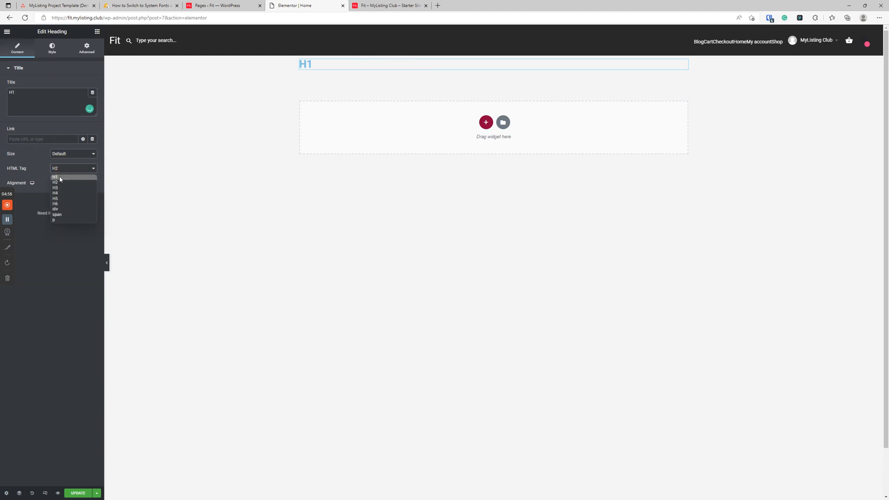
left_click(60, 178)
Step: Duplicate the H1 heading and change the copy's HTML tag and title to H2
right_click(313, 68)
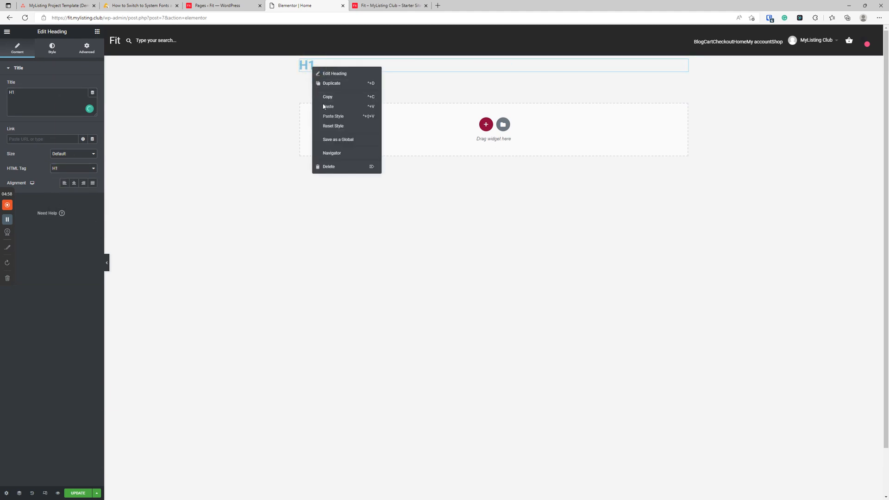
left_click(325, 84)
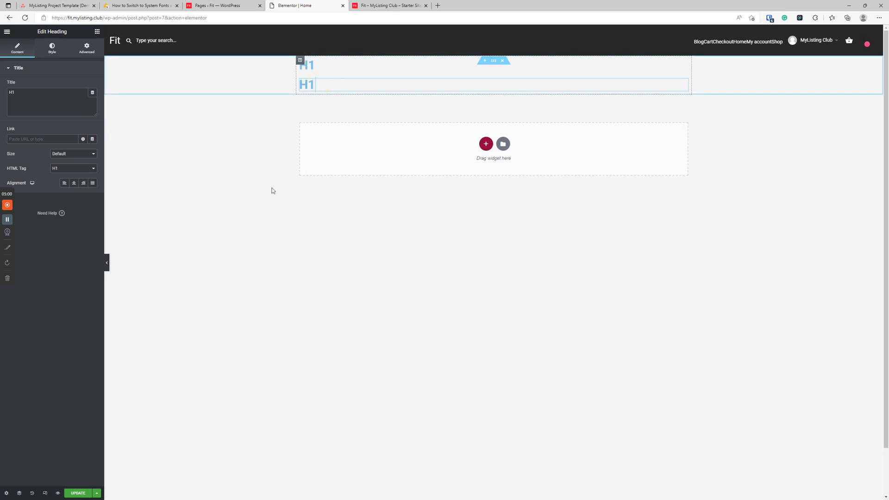
left_click(61, 168)
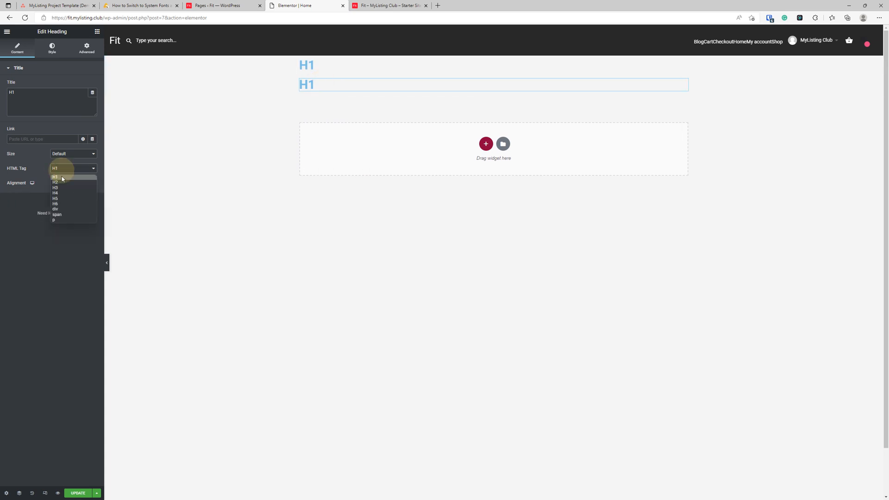
left_click(59, 184)
left_click(58, 107)
key("BackSpace")
type("2")
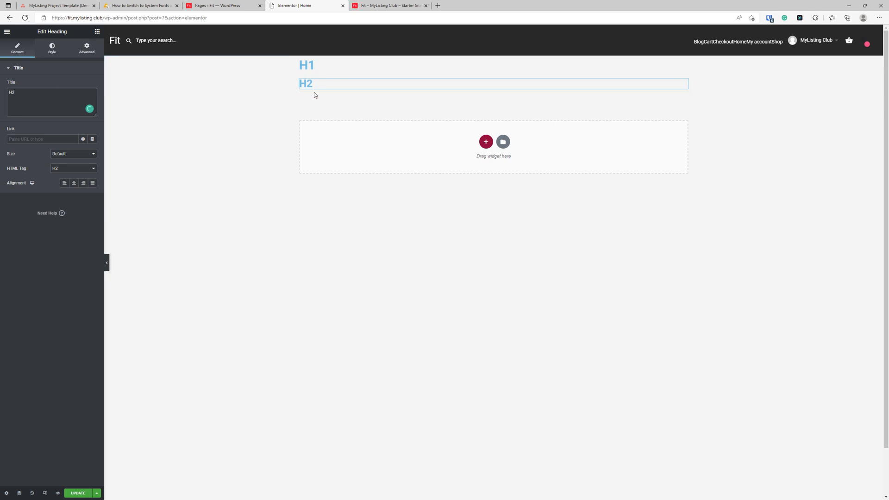
Step: Add a Text Editor widget with its placeholder text below the H2 heading and update the page
left_click(97, 31)
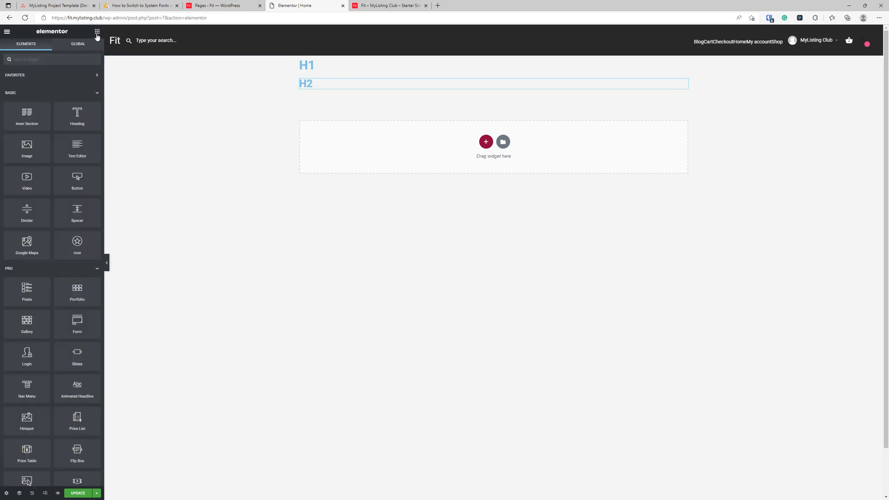
left_click_drag(74, 152, 334, 90)
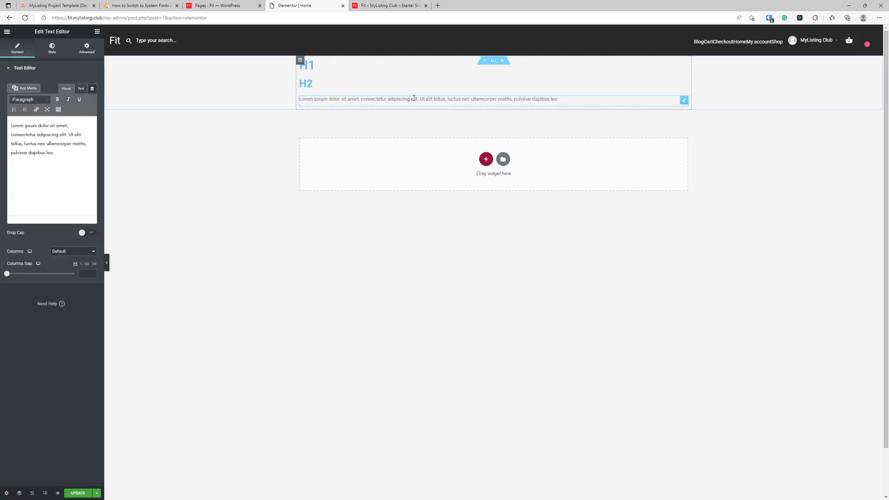
left_click(83, 493)
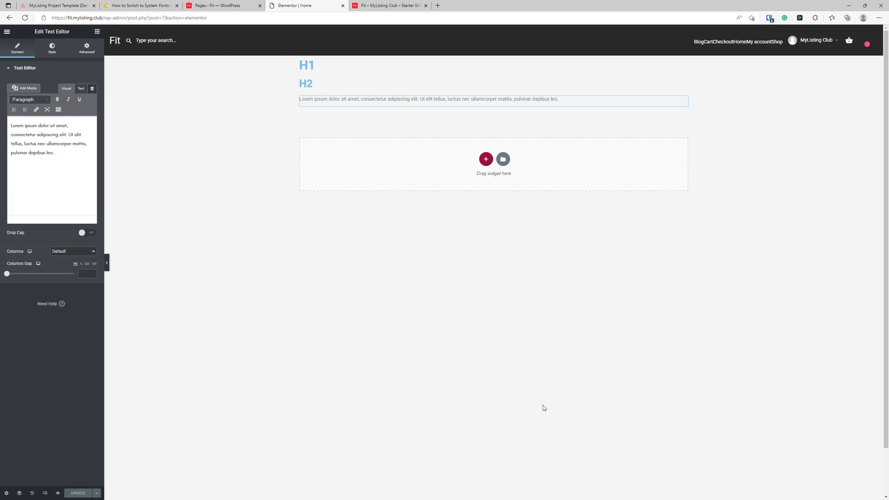
Step: Open the Elementor settings in a new tab from WordPress, disable the default colors and default fonts, and save the changes
left_click(214, 6)
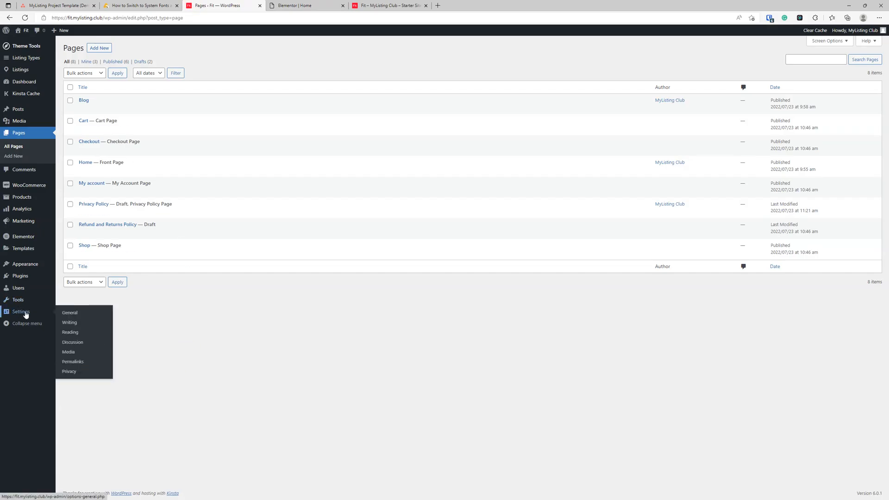
mouse_move(27, 236)
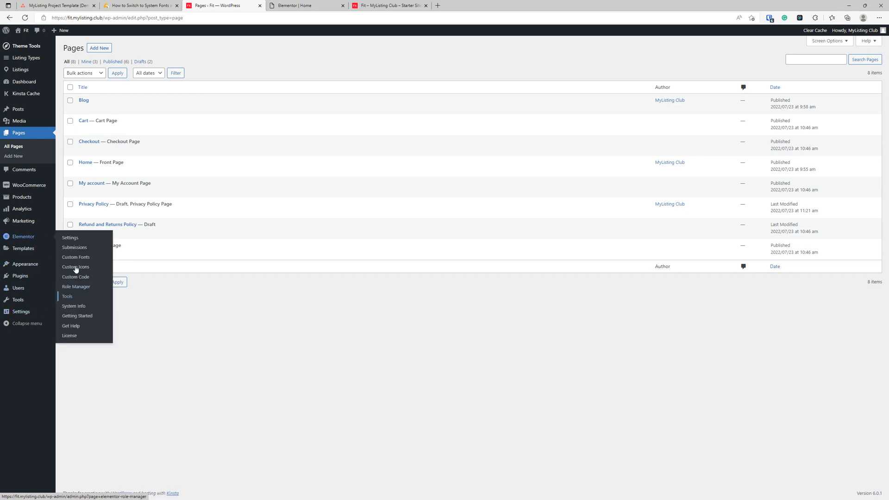
right_click(71, 238)
left_click(104, 242)
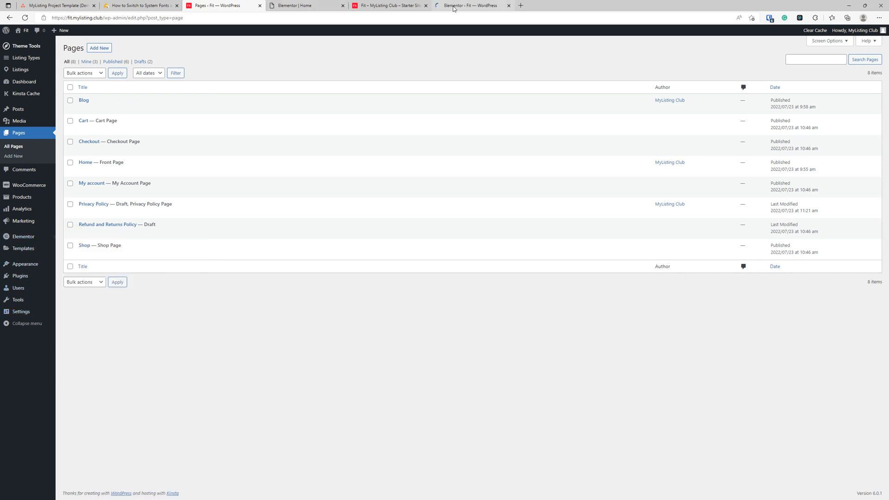
left_click(470, 6)
left_click(143, 145)
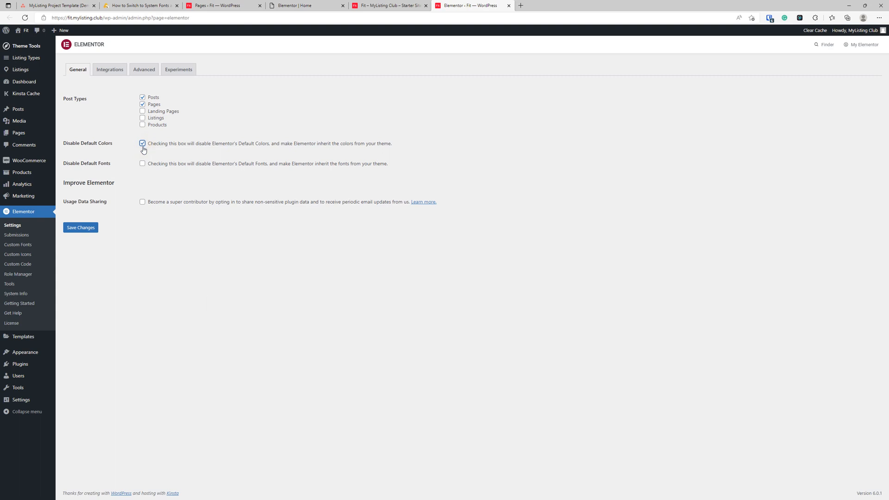
left_click(142, 164)
left_click(84, 228)
left_click(91, 229)
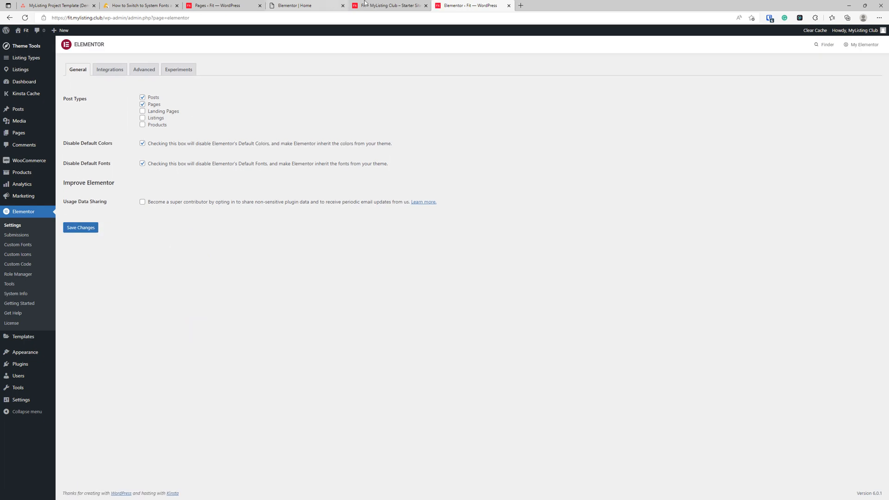
Step: Reload the Home page's Elementor editor, move the Elementor settings browser tab ahead of Pages, and select the H1 heading
left_click(369, 4)
left_click(318, 4)
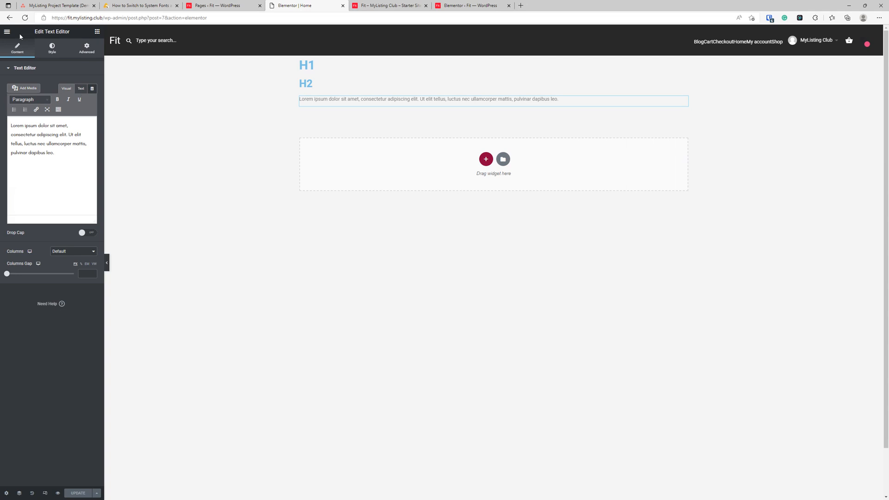
left_click(25, 18)
left_click(505, 5)
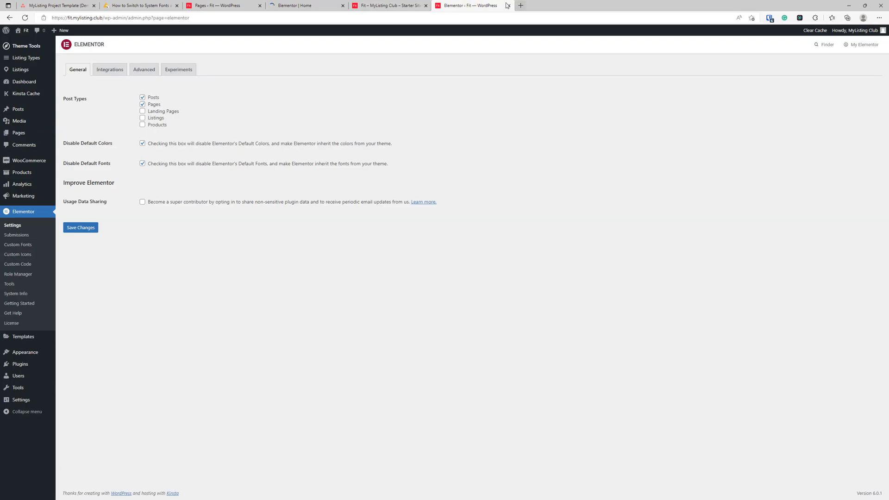
left_click_drag(495, 4, 222, 6)
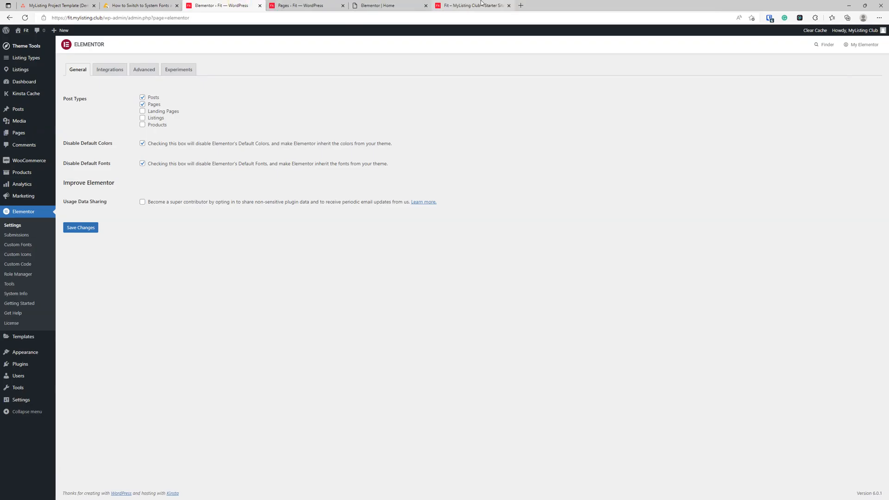
left_click(477, 4)
left_click(406, 3)
left_click(414, 278)
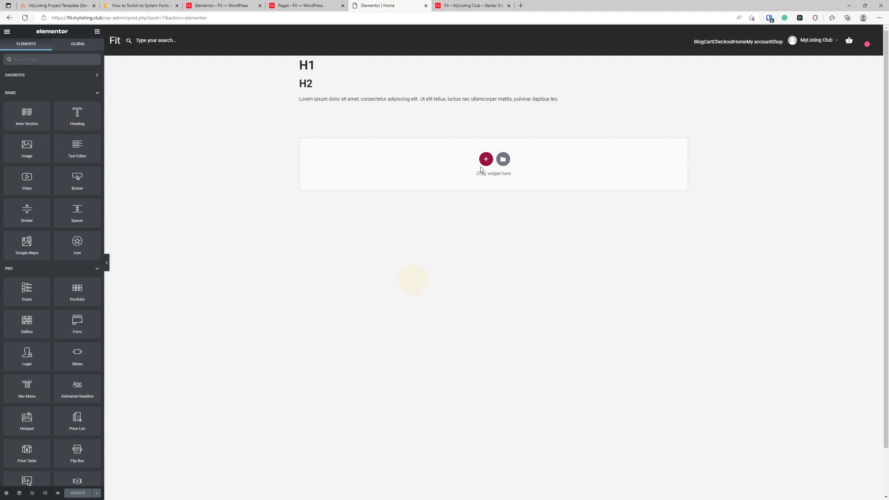
left_click(322, 66)
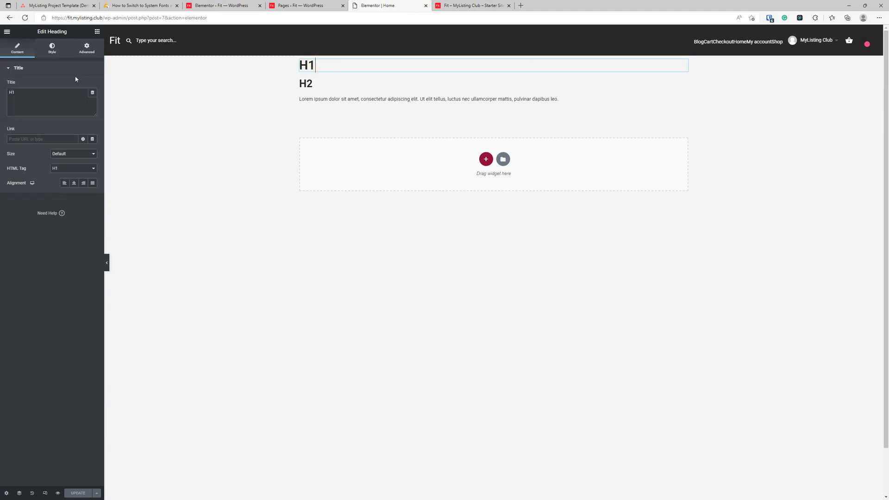
Step: Open the global fonts in Elementor's site settings and reset the Primary font's typography to default
left_click(8, 33)
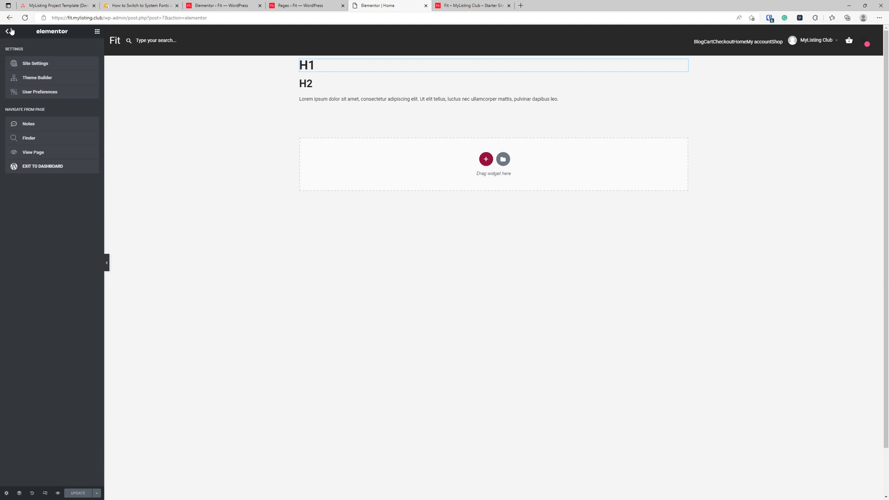
left_click(7, 32)
left_click(8, 31)
left_click(46, 64)
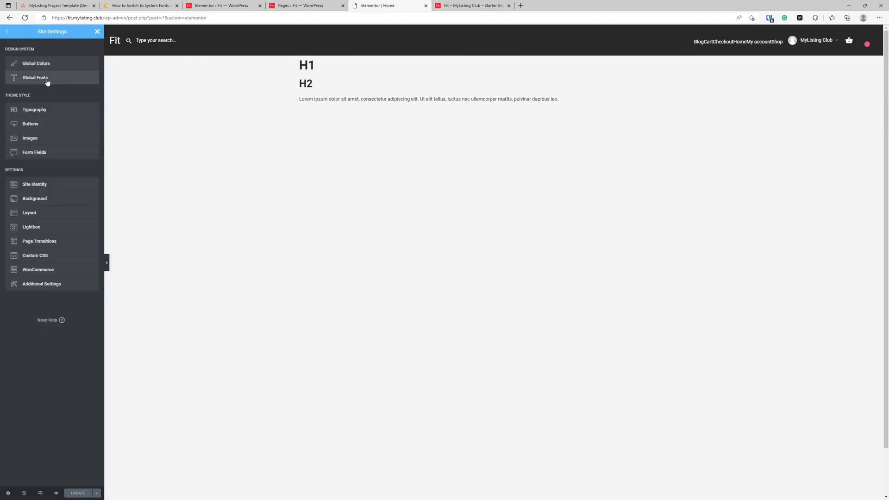
left_click(50, 80)
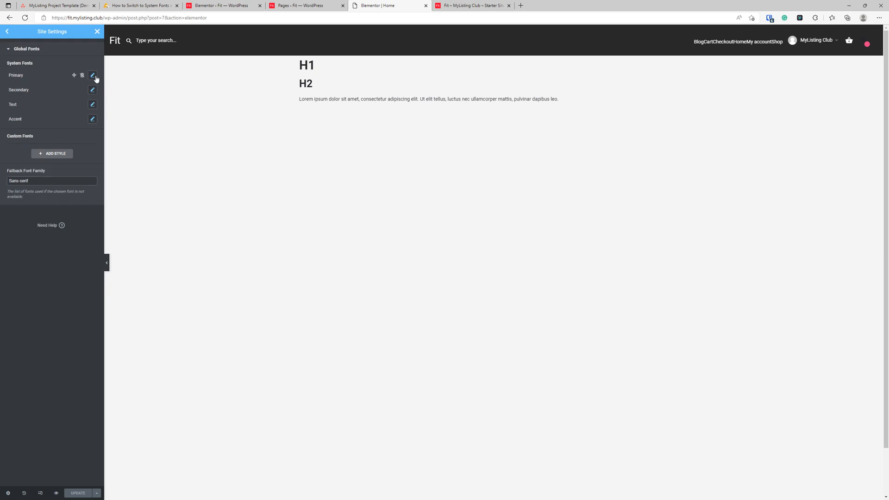
left_click(93, 75)
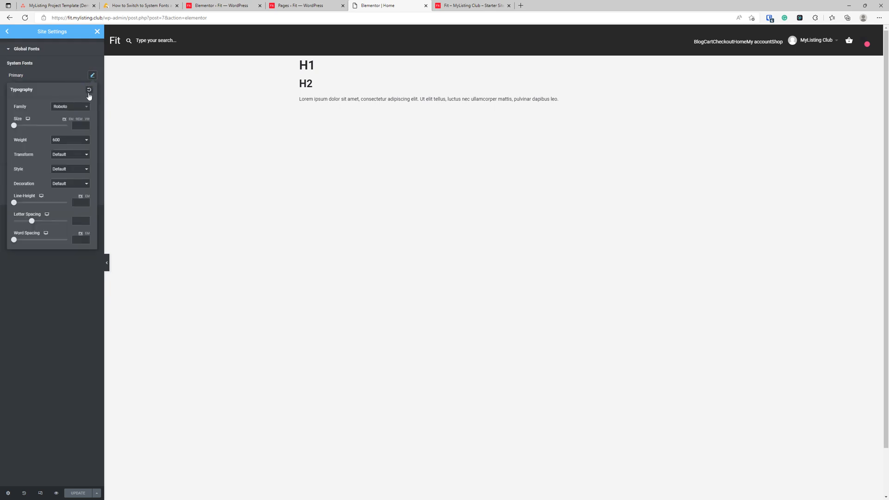
left_click(89, 91)
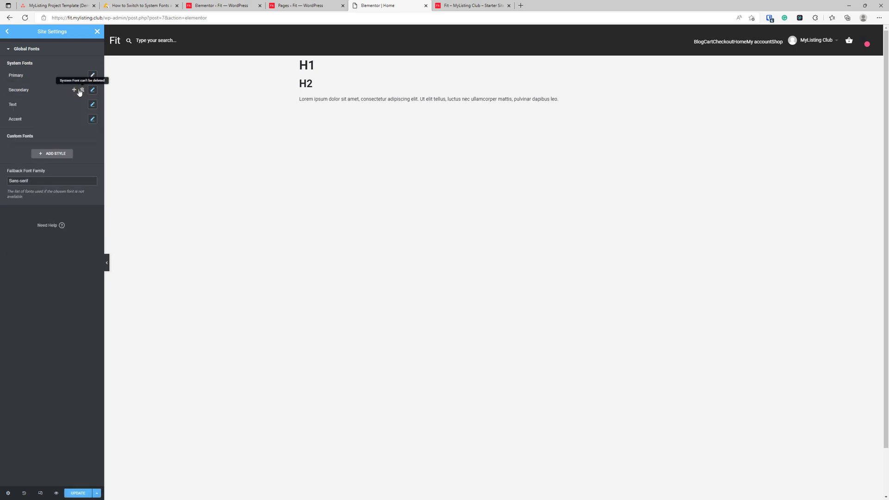
Step: Reset the typography of the Secondary, Text and Accent global fonts to default
left_click(93, 90)
left_click(88, 105)
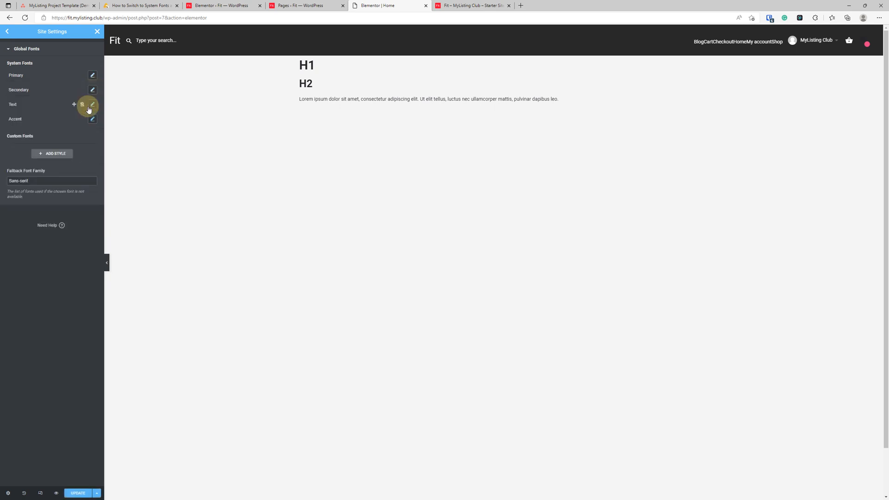
left_click(92, 105)
left_click(89, 119)
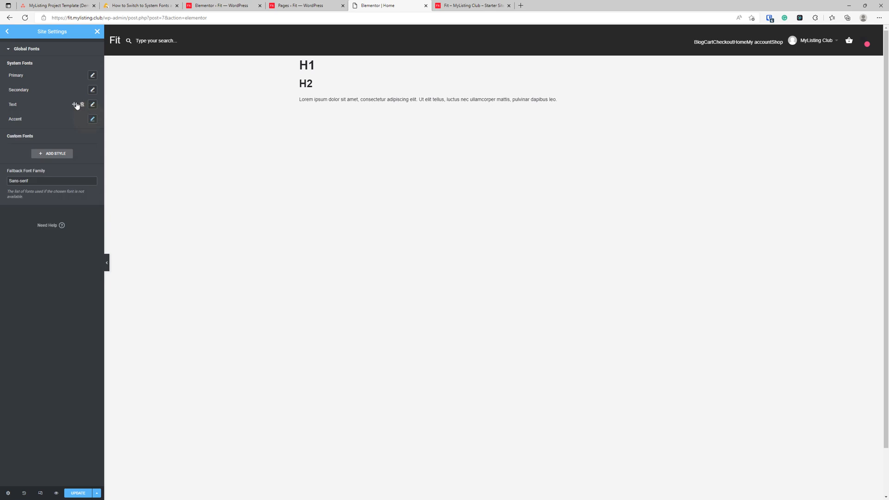
left_click(93, 119)
left_click(89, 134)
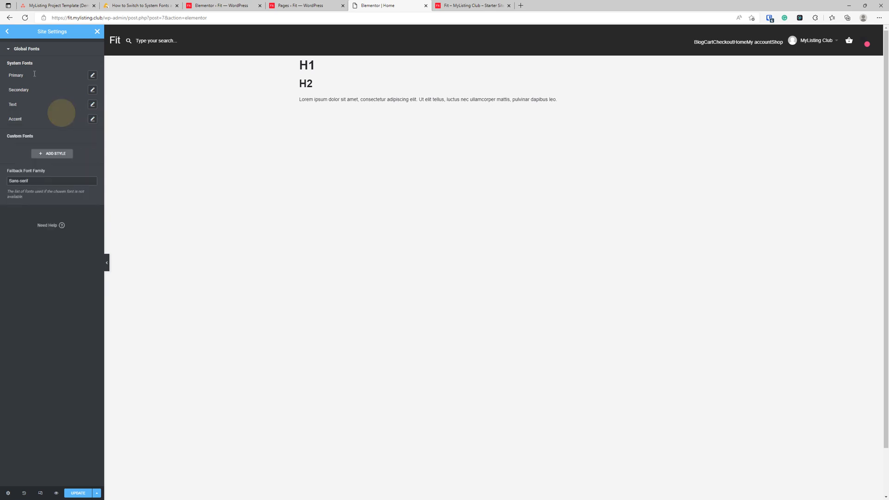
Step: Open the theme style typography settings, update the site settings, and reload the live Fit home page
left_click(7, 31)
left_click(59, 111)
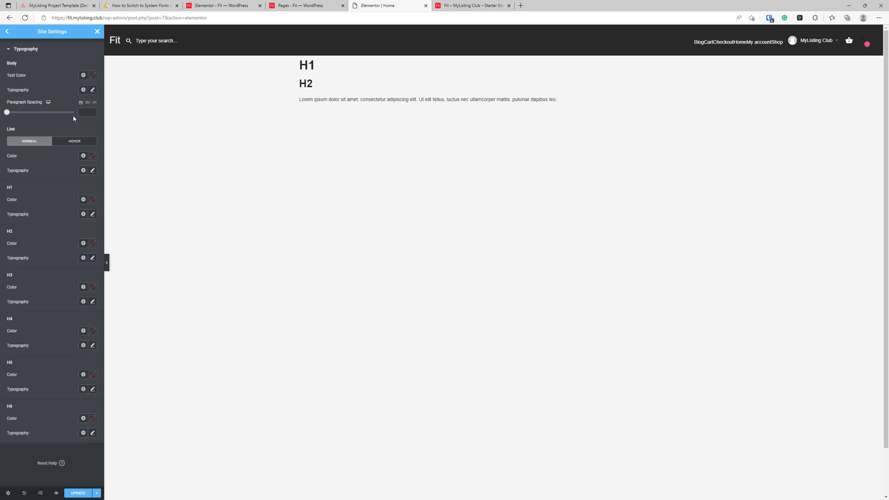
left_click(81, 494)
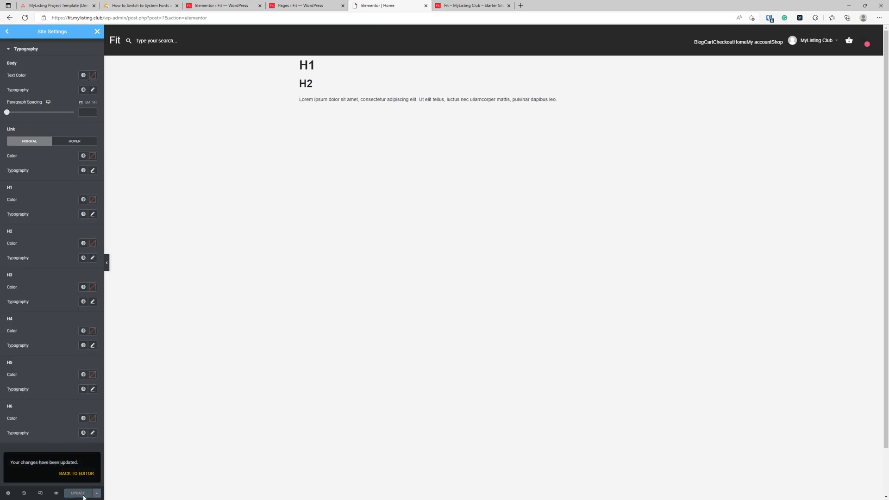
left_click(494, 5)
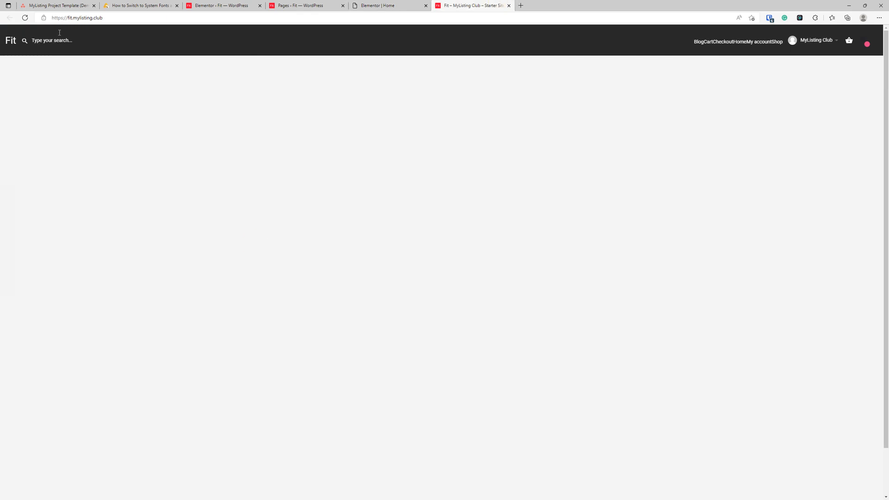
left_click(25, 18)
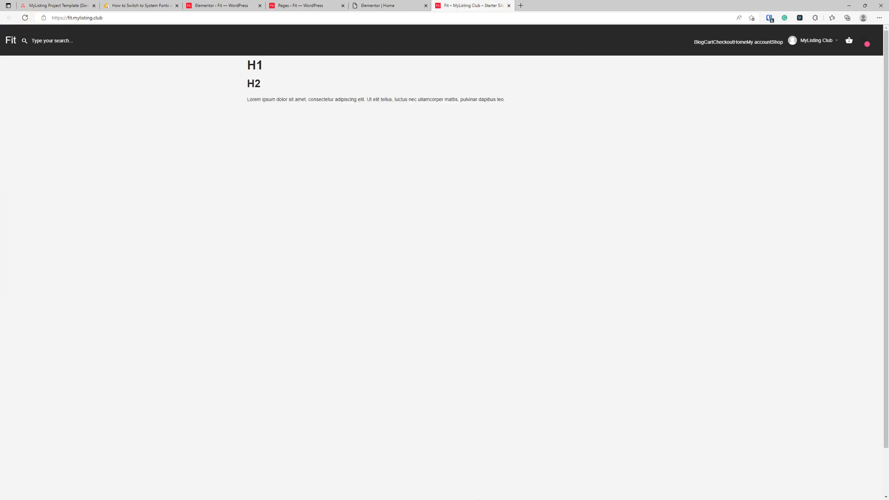
Step: Inspect the H1 heading's font on the live home page with Hoverify's Inspect tool
left_click(632, 326)
left_click(799, 19)
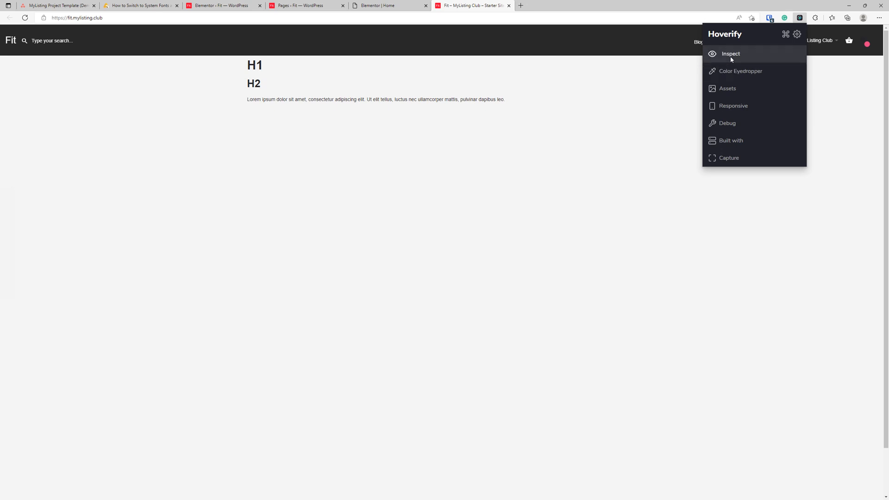
left_click(732, 55)
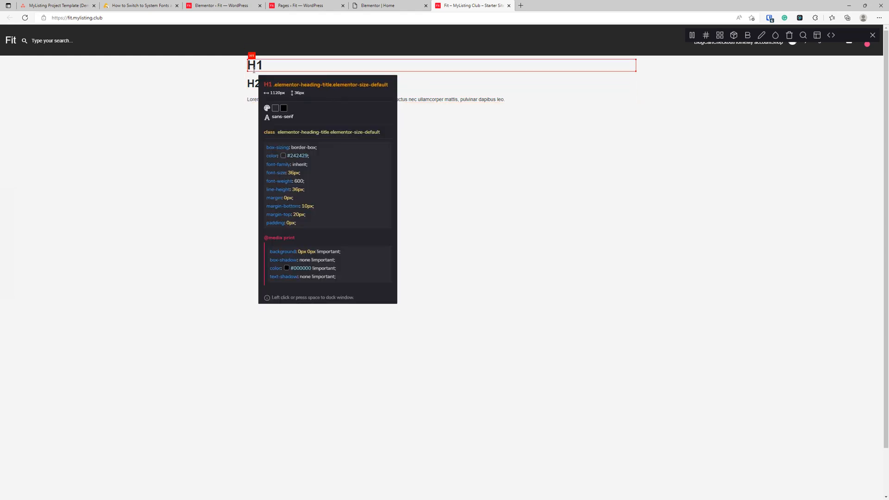
left_click(872, 35)
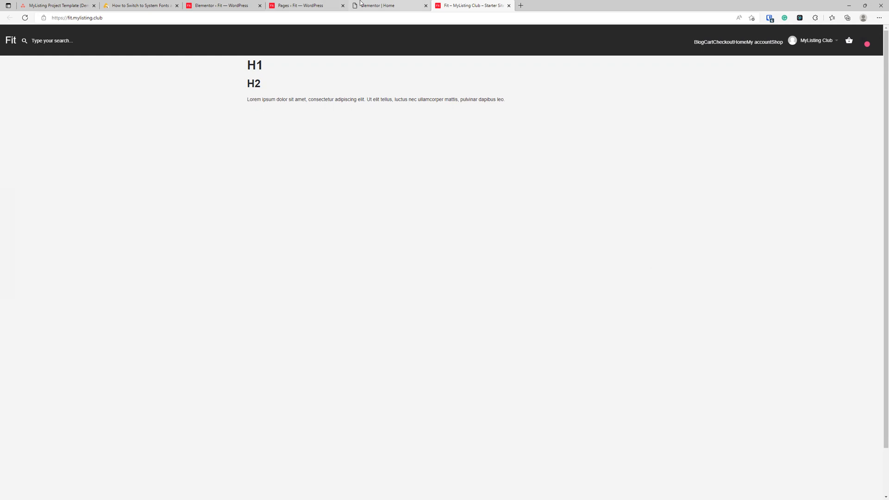
Step: Center the H1 heading on the Home page in the Elementor editor and set its title to "This is my H1 Heading"
left_click(380, 6)
left_click(97, 31)
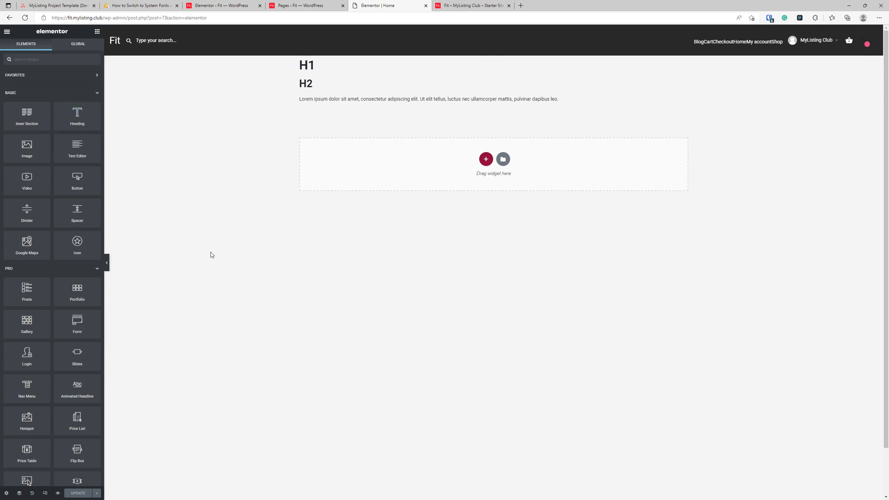
left_click(357, 71)
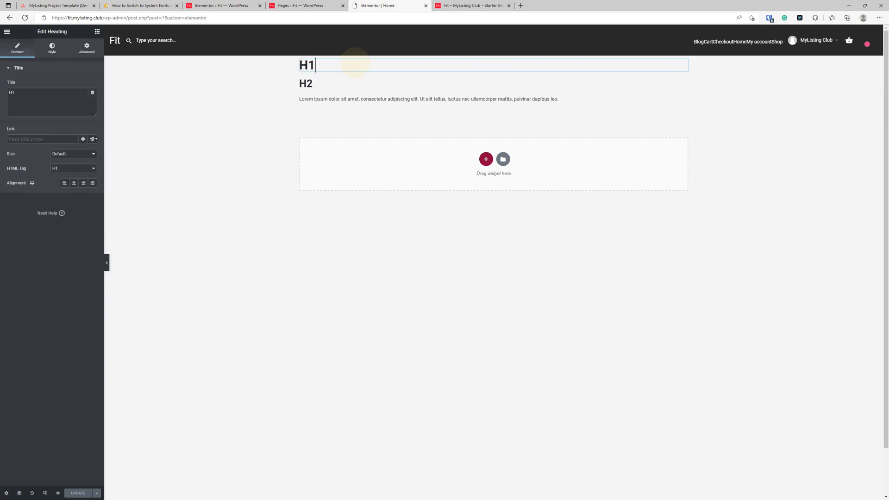
left_click(74, 185)
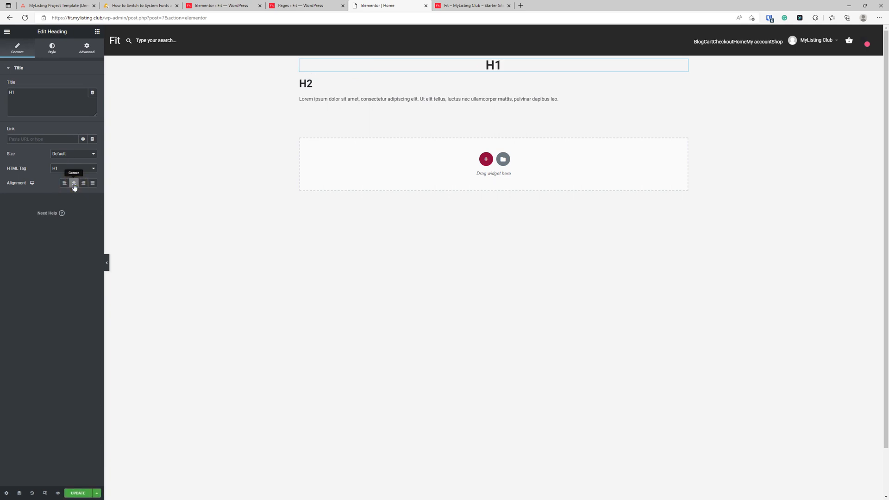
double_click(56, 94)
type("This is m")
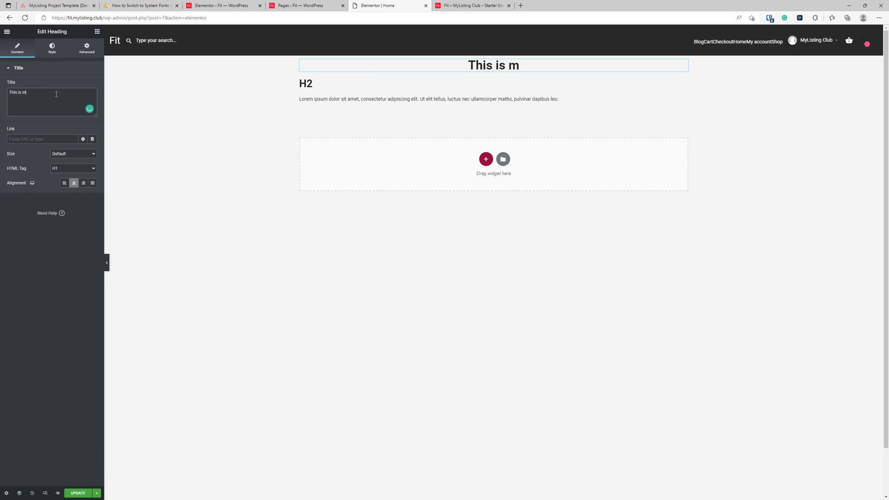
type("y H1 Heading")
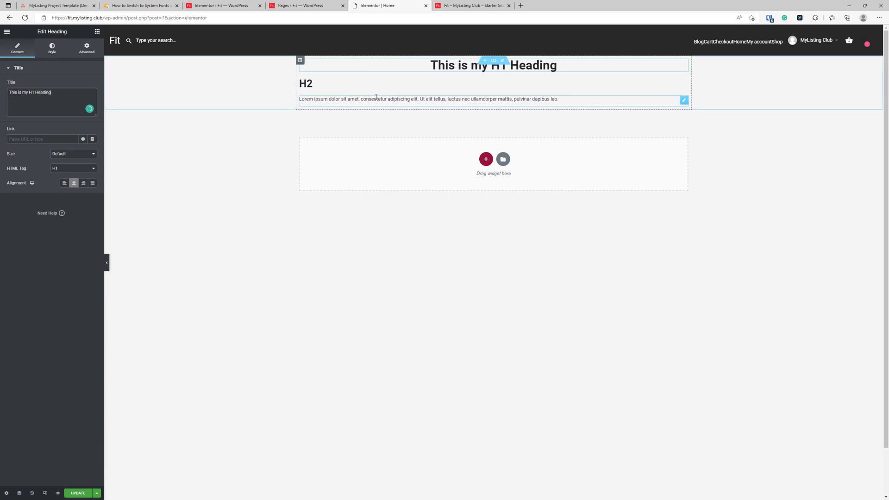
Step: Copy the H1 title into the H2 heading, change it to "This is my H2 Heading", and center it
triple_click(51, 92)
right_click(52, 92)
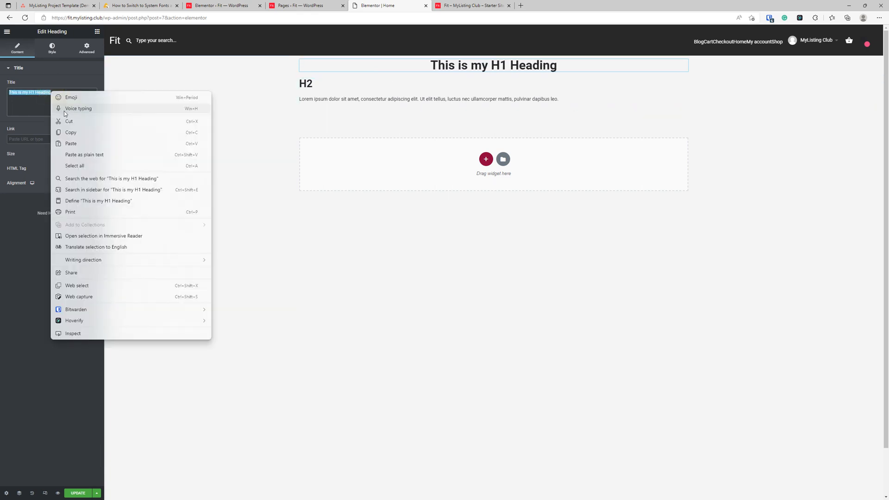
left_click(68, 135)
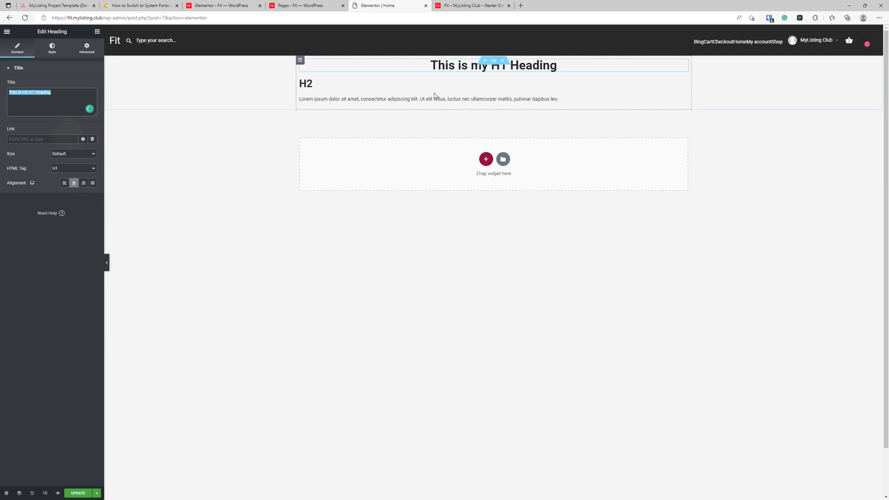
left_click(324, 83)
double_click(19, 93)
key("ctrl+v")
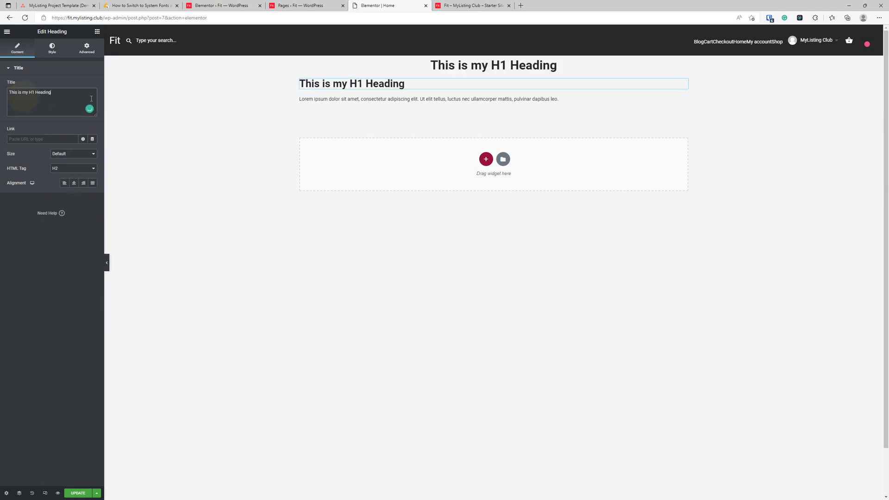
left_click(36, 92)
key("BackSpace")
type("2")
left_click(73, 183)
Step: Center the alignment of the lorem ipsum text editor paragraph
left_click(511, 99)
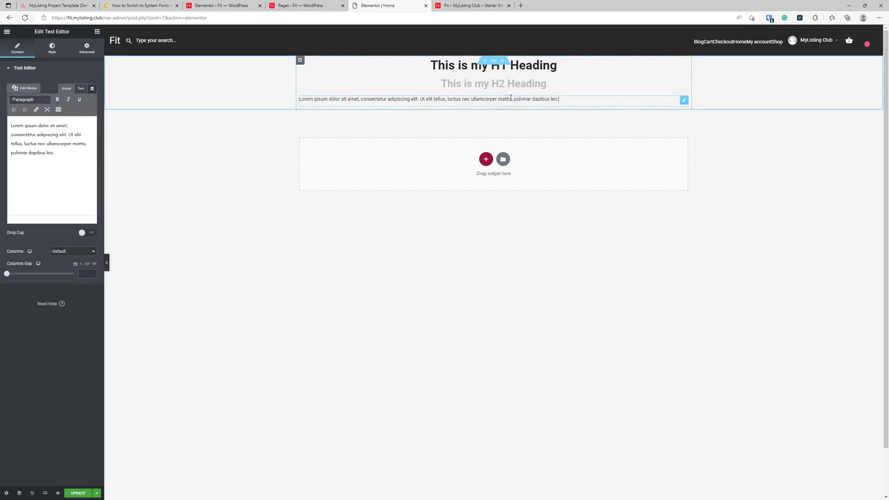
right_click(511, 99)
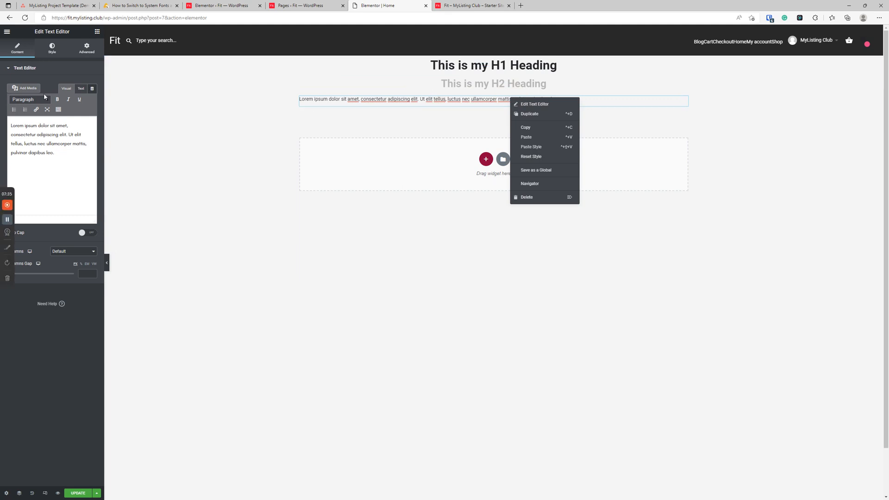
left_click(52, 48)
left_click(73, 85)
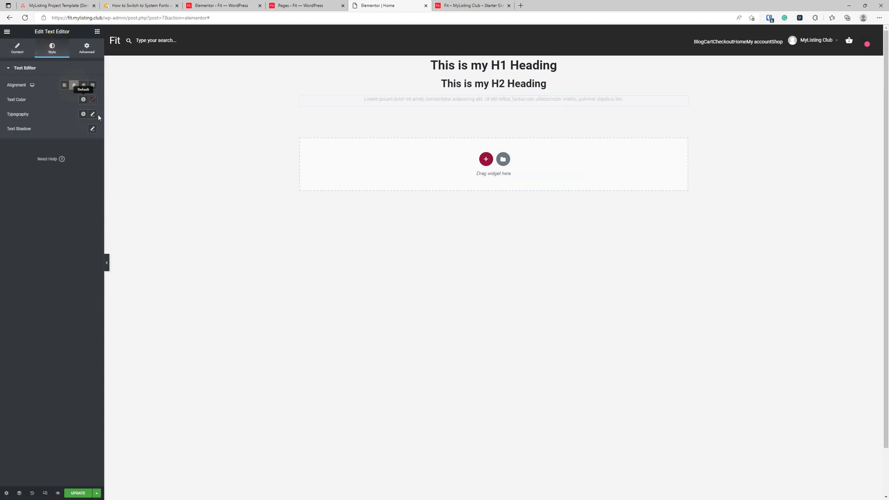
Step: Add the 27 > Basic Search Form widget below the lorem ipsum paragraph and update the page
left_click(97, 32)
left_click(63, 61)
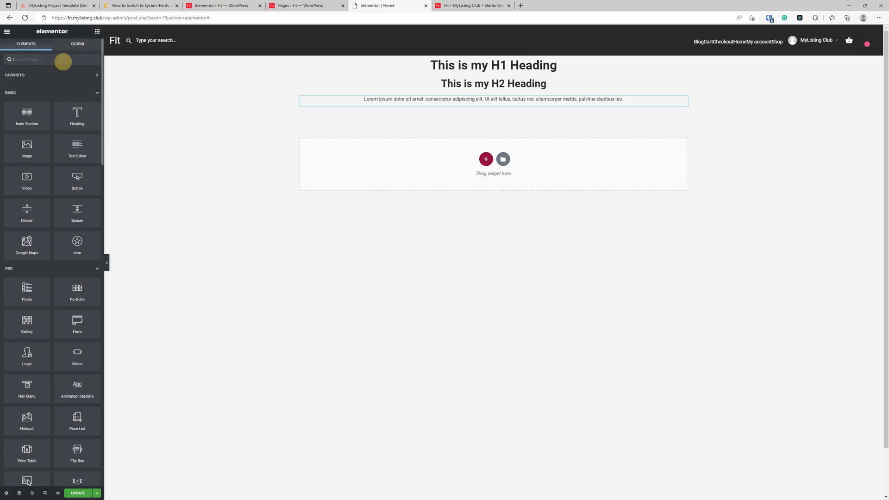
type("bas")
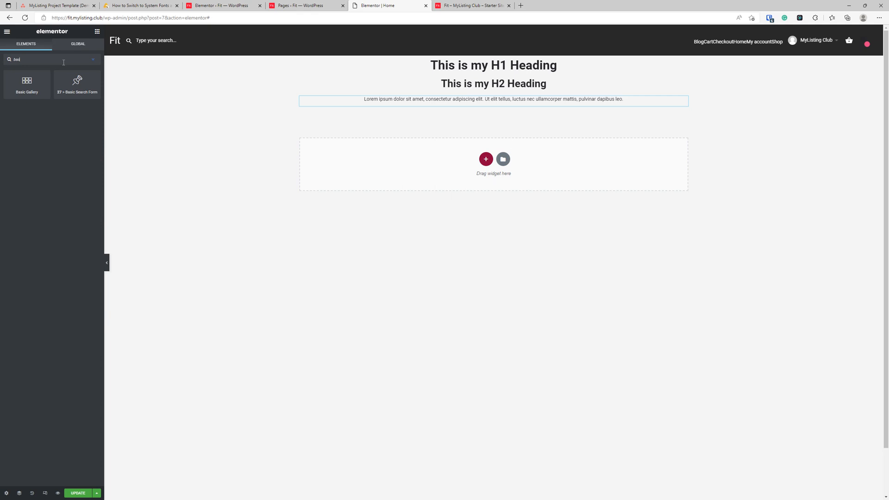
left_click_drag(93, 92, 499, 107)
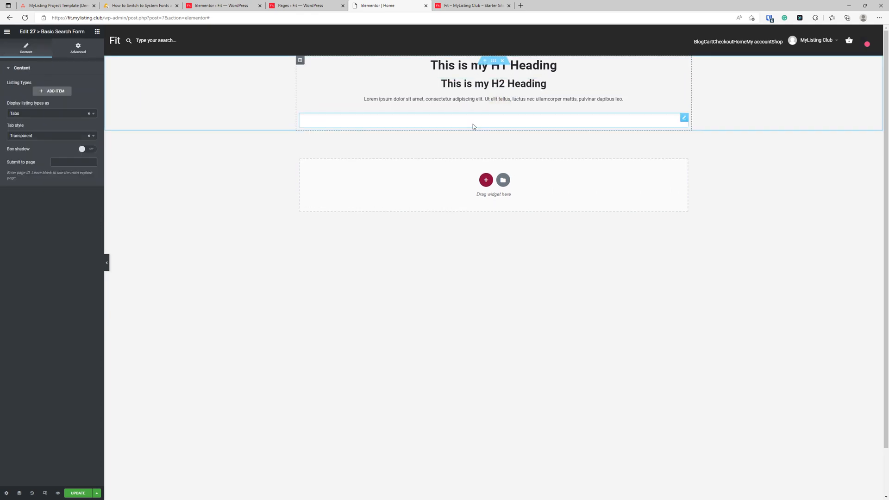
left_click(76, 493)
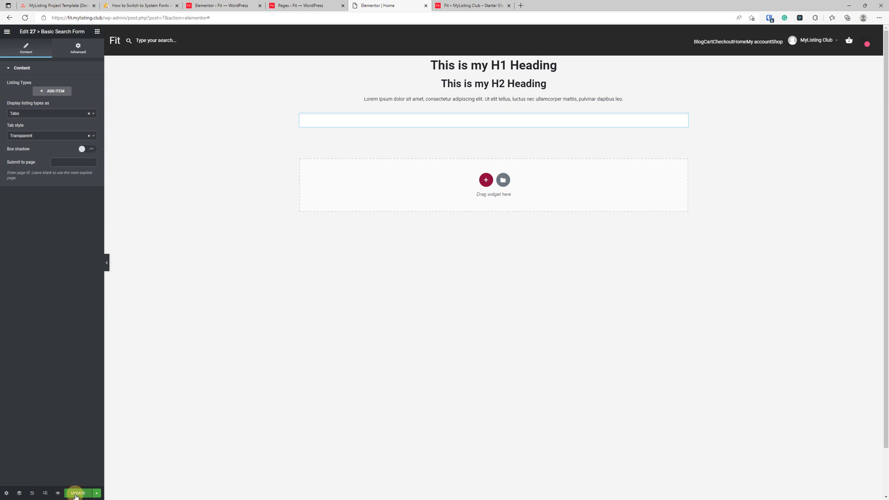
left_click(73, 374)
Step: Add the 27 > Page Heading widget directly below the lorem ipsum paragraph and delete the Basic Search Form widget
left_click(97, 31)
scroll(46, 297, "down", 5)
scroll(55, 325, "down", 15)
scroll(62, 325, "down", 5)
left_click_drag(27, 276, 469, 116)
right_click(471, 240)
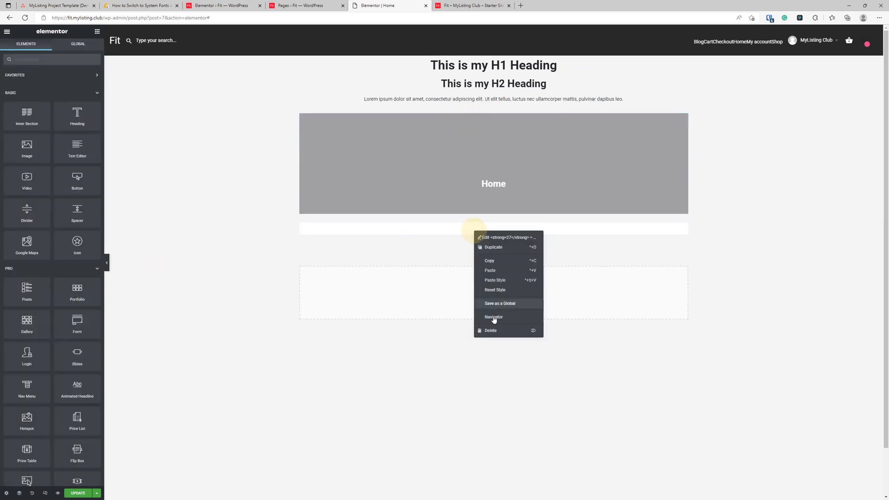
left_click(494, 332)
Step: Set the Page Heading widget's title to "This is my MyListing Heading" and update the page
left_click(510, 172)
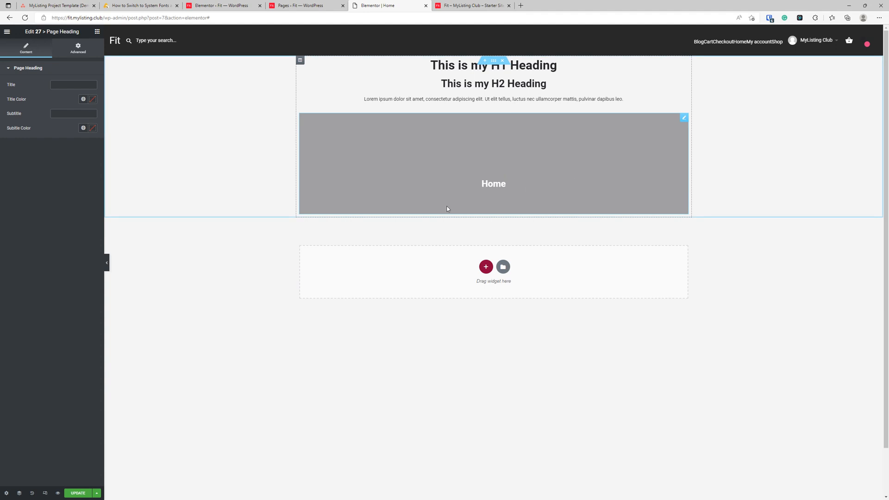
left_click(79, 82)
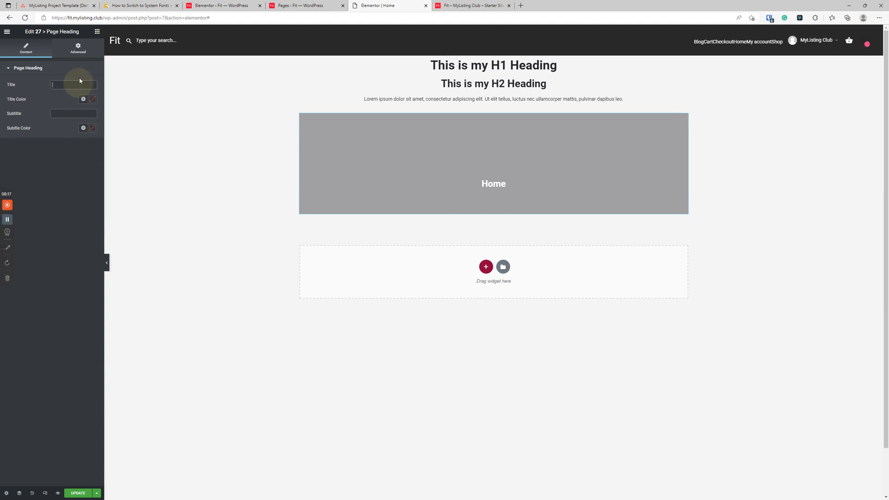
type("Th")
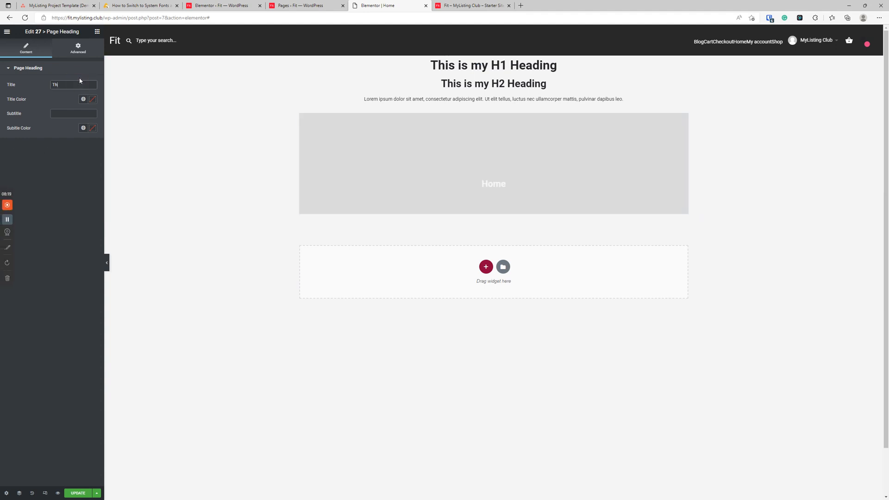
type("is is ay MyListing H")
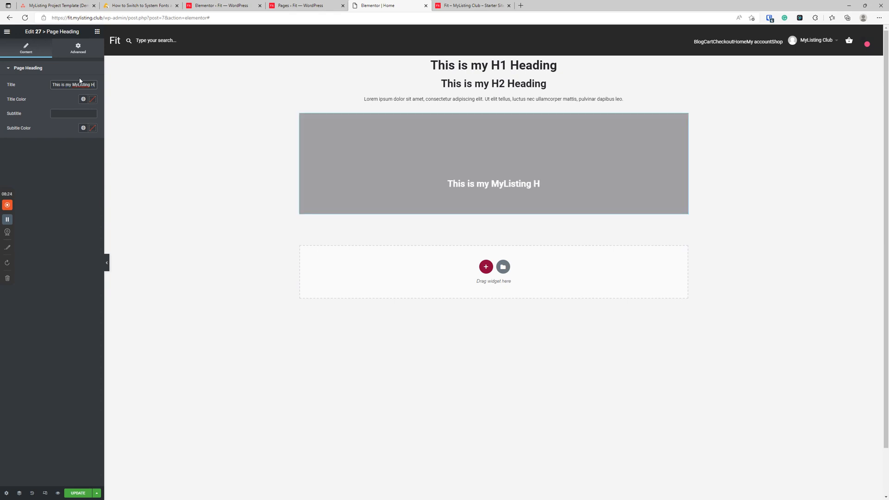
type("eading")
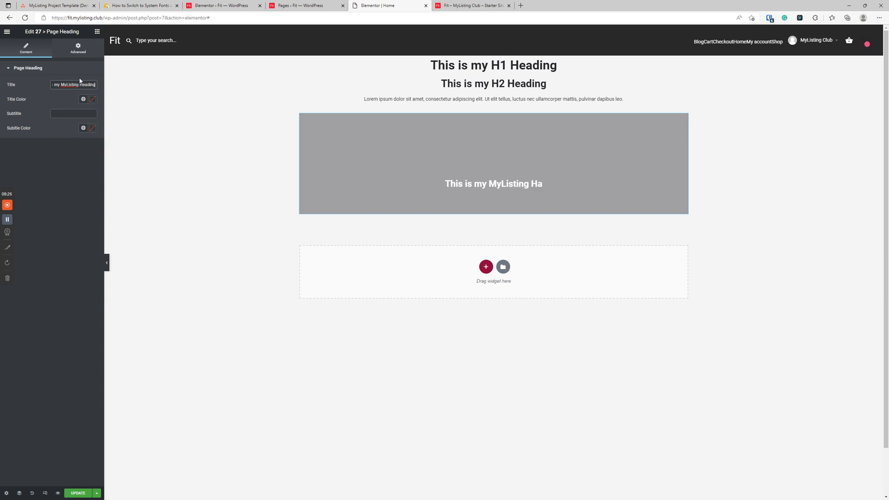
left_click(78, 493)
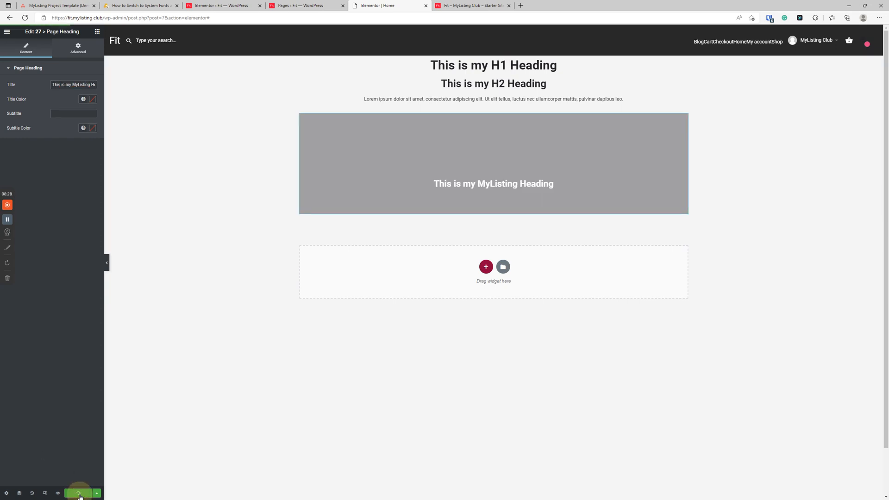
Step: Reload the live home page and inspect the font of the MyListing page heading with Hoverify
left_click(495, 5)
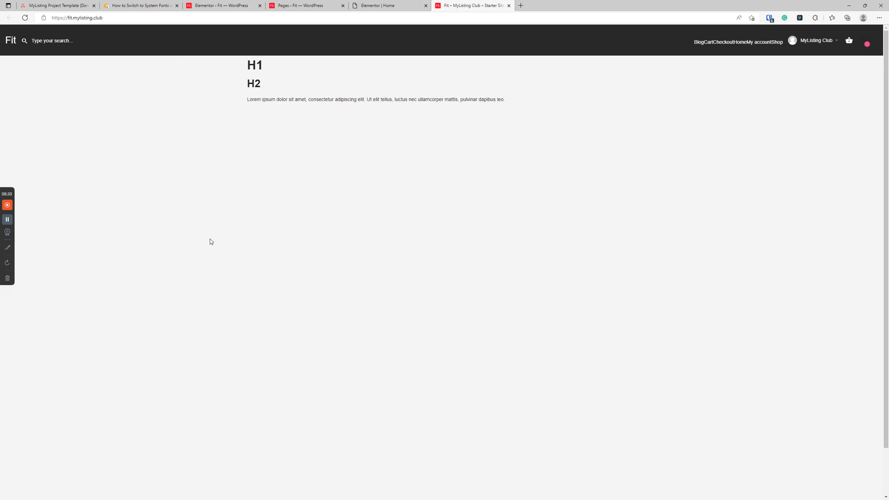
left_click(25, 18)
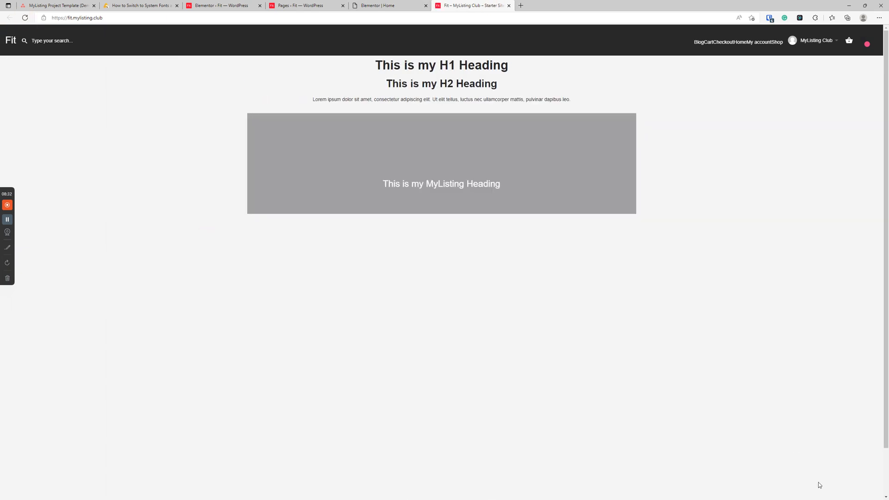
left_click(801, 18)
left_click(730, 54)
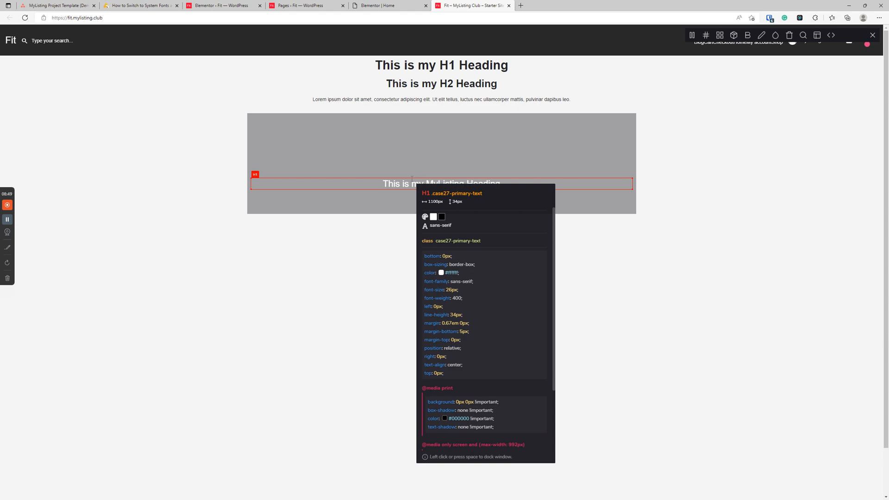
key("Escape")
left_click(524, 286)
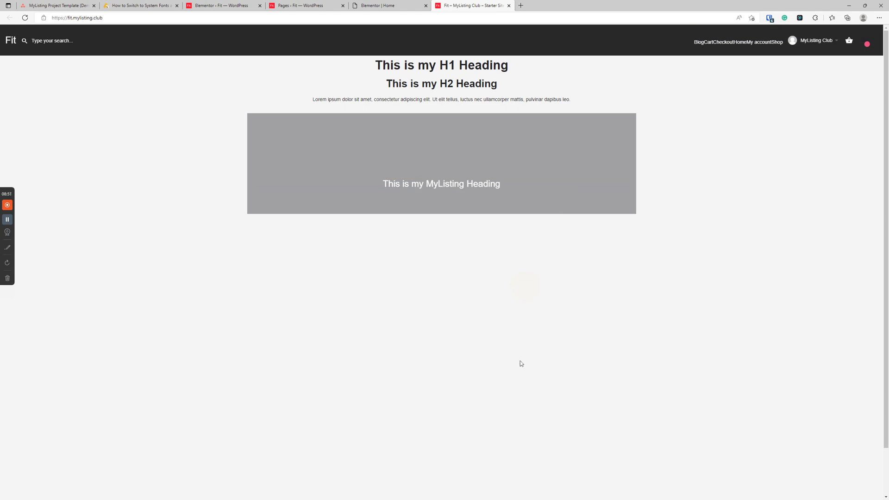
left_click(492, 245)
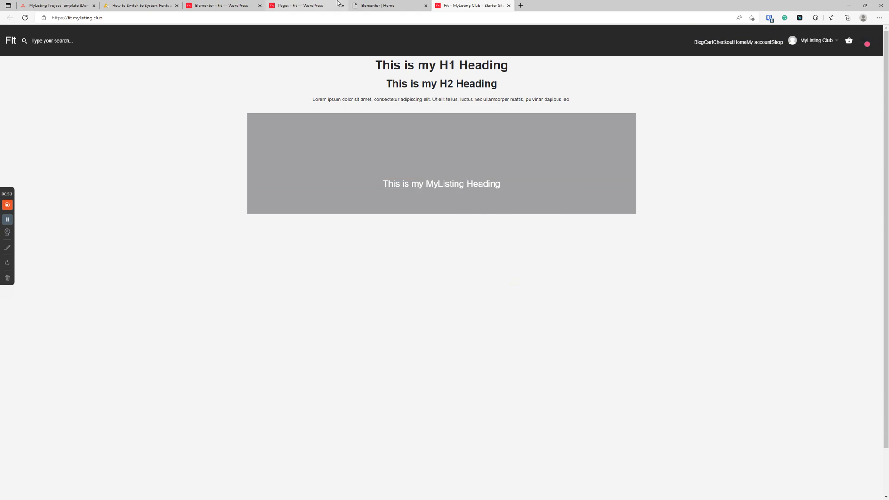
left_click(217, 6)
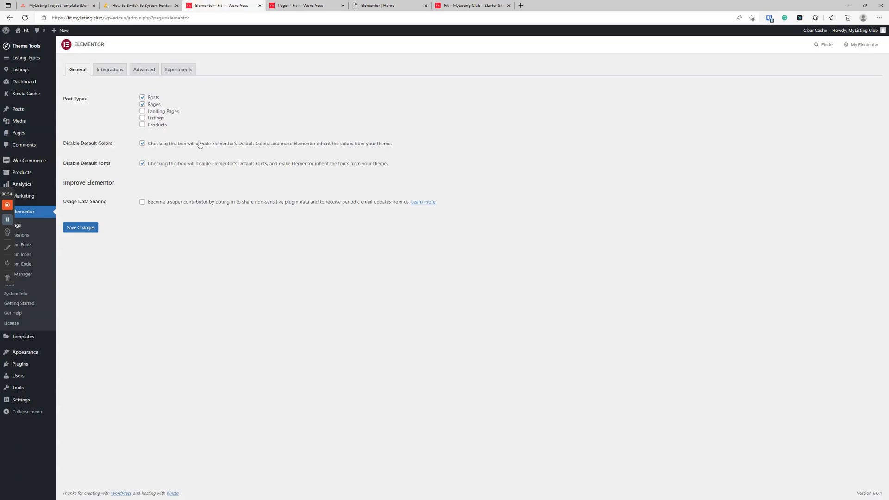
left_click(359, 3)
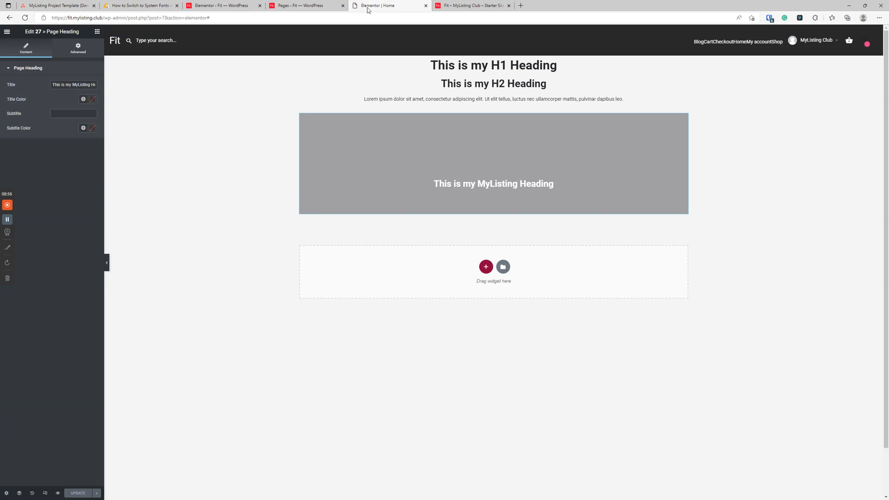
left_click(493, 5)
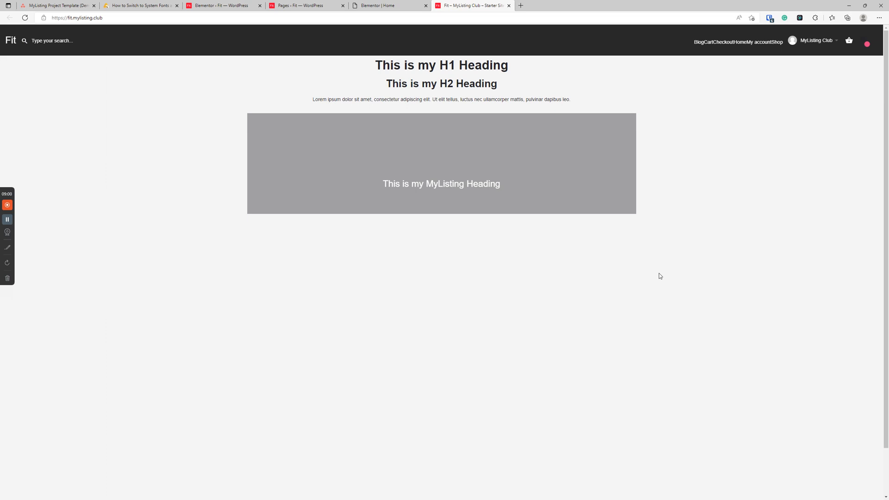
Step: Inspect the font of the header menu links on the live home page with Hoverify
left_click(800, 21)
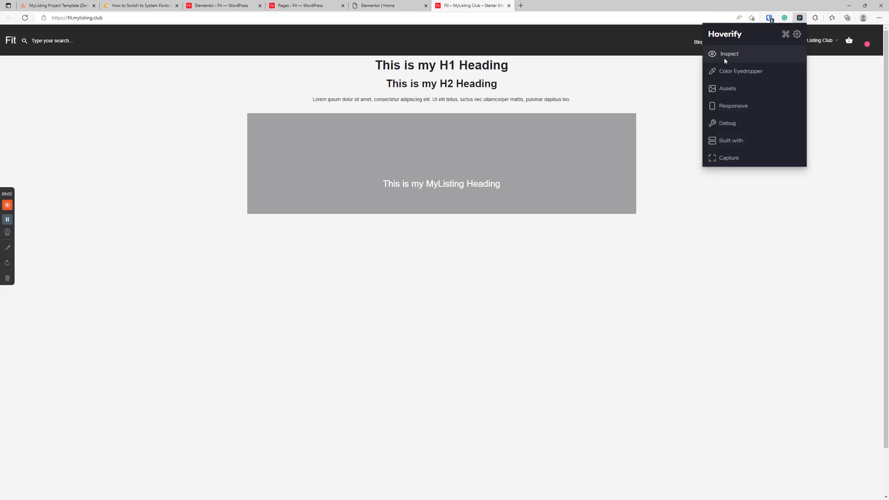
left_click(717, 53)
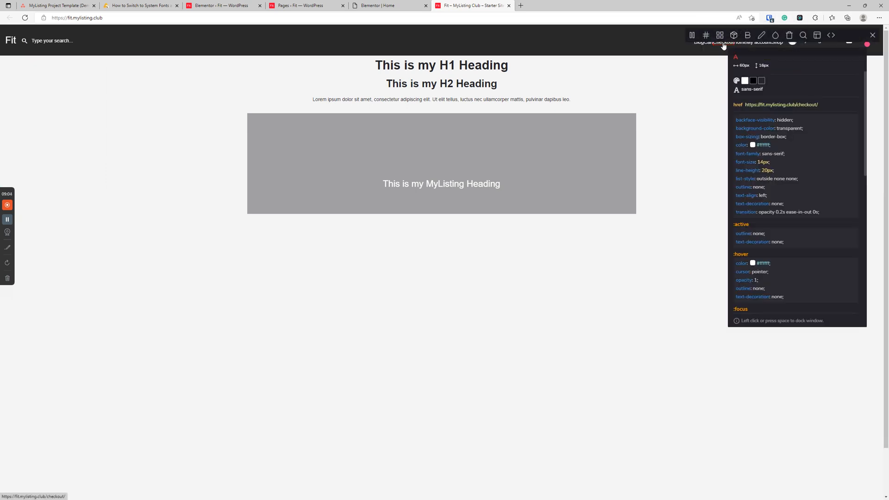
mouse_move(701, 48)
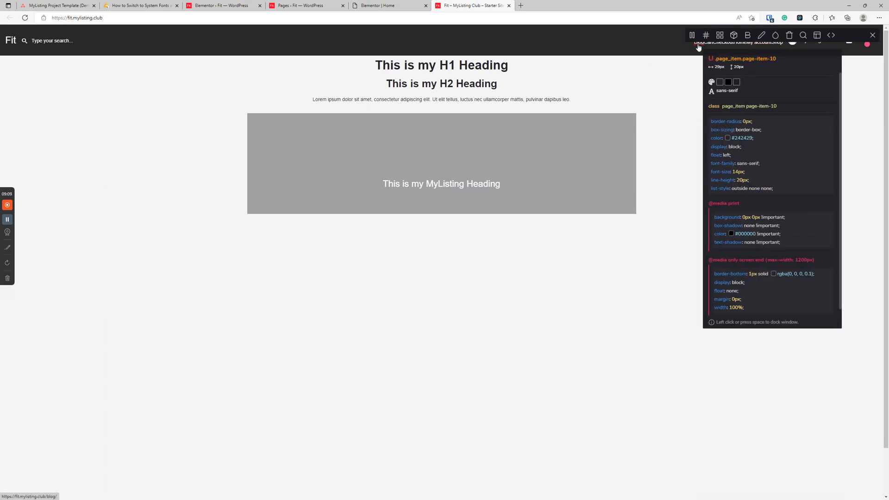
mouse_move(729, 47)
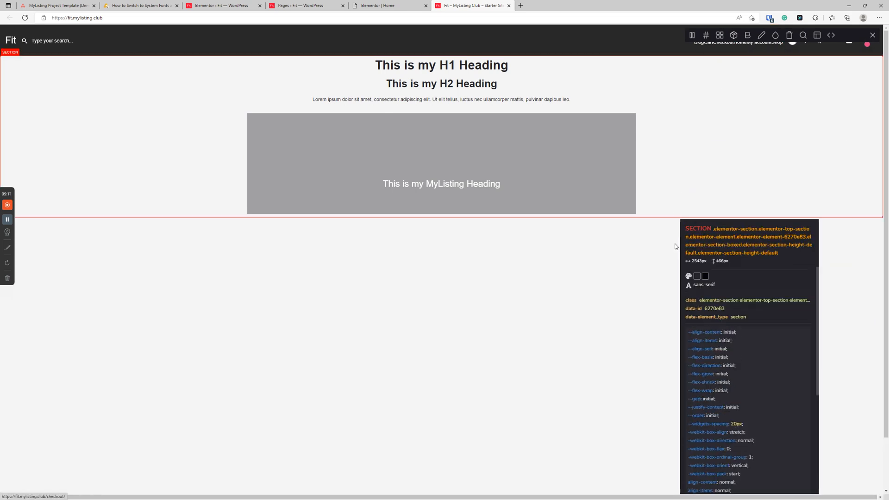
key("Escape")
Step: Delete the Page Heading widget from the Home page in the Elementor editor and update the page
left_click(370, 6)
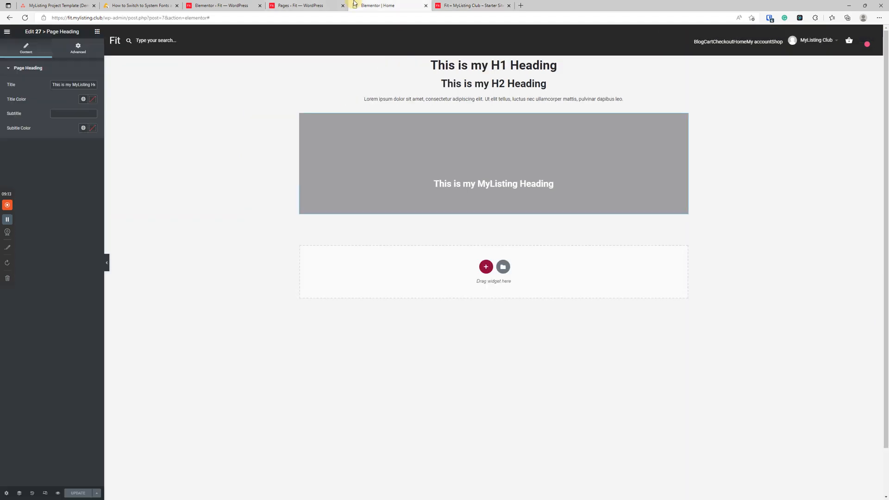
right_click(513, 165)
left_click(545, 265)
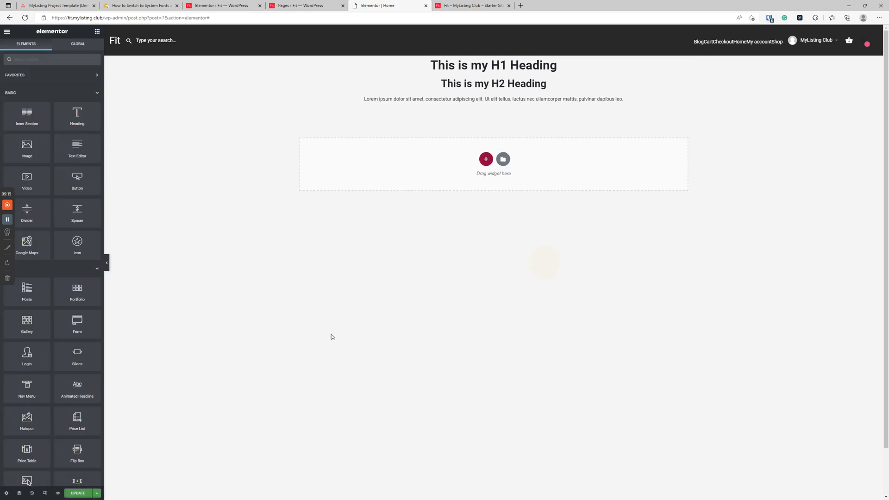
left_click(81, 495)
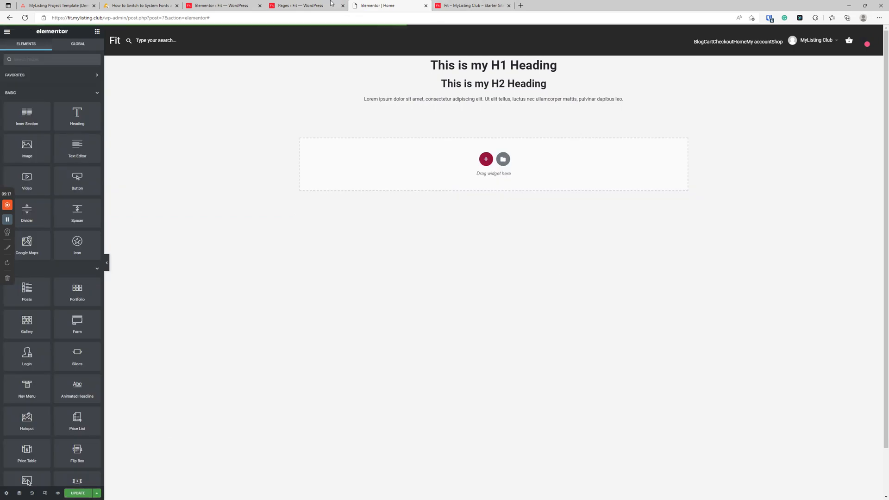
Step: Copy the system font stack CSS from the system fonts article
left_click(301, 6)
left_click(134, 5)
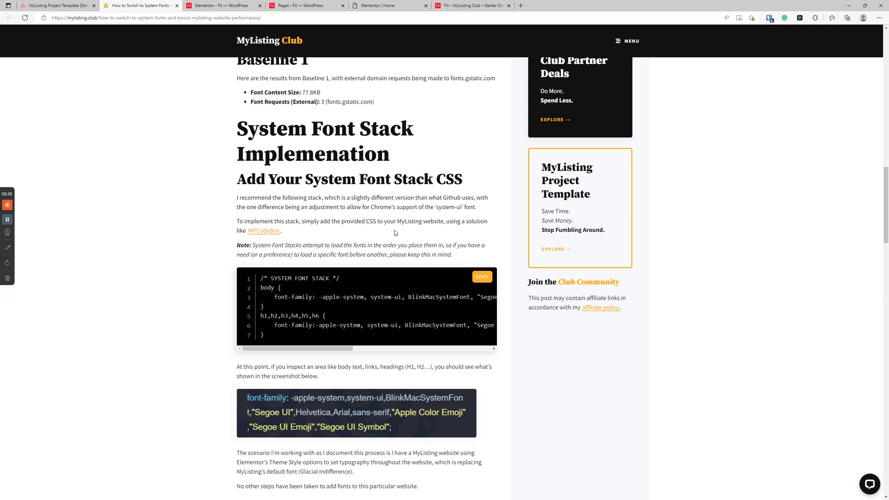
left_click(482, 277)
Step: Upload and install the WPCodeBox plugin from the wpcodebox zip file on the Fit site, and activate it
left_click(225, 4)
left_click(20, 364)
left_click(104, 48)
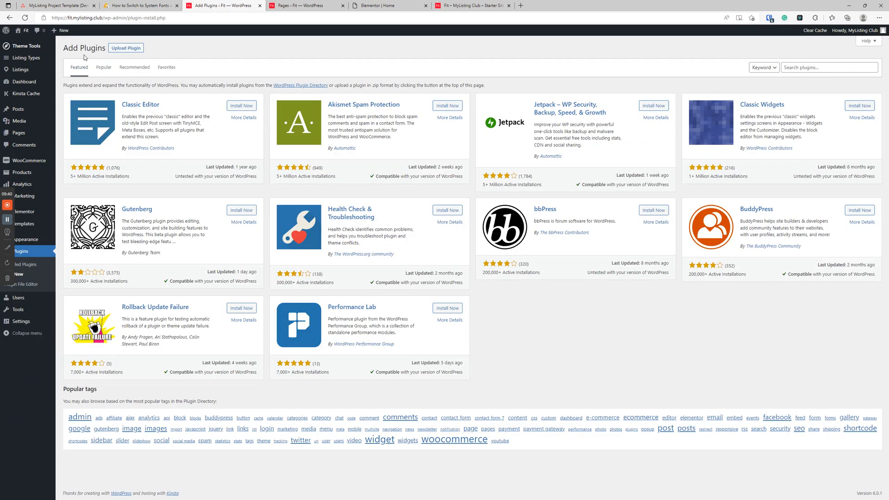
left_click(126, 48)
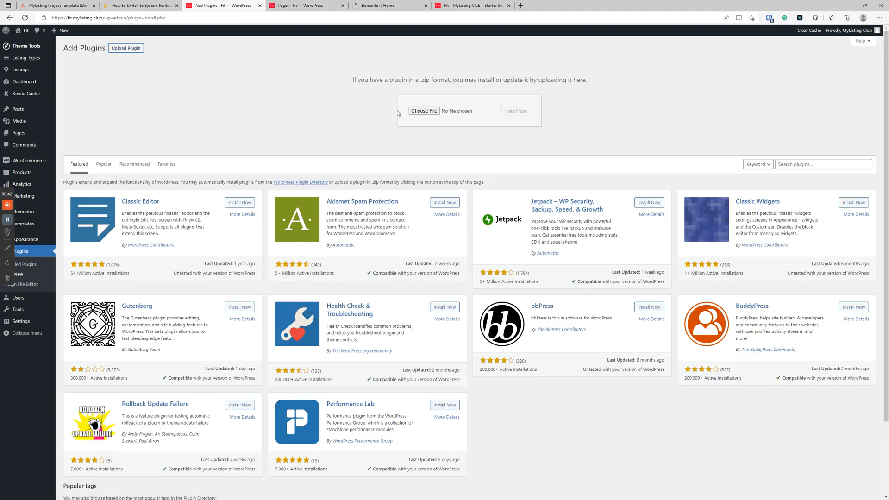
left_click(423, 110)
left_click(31, 61)
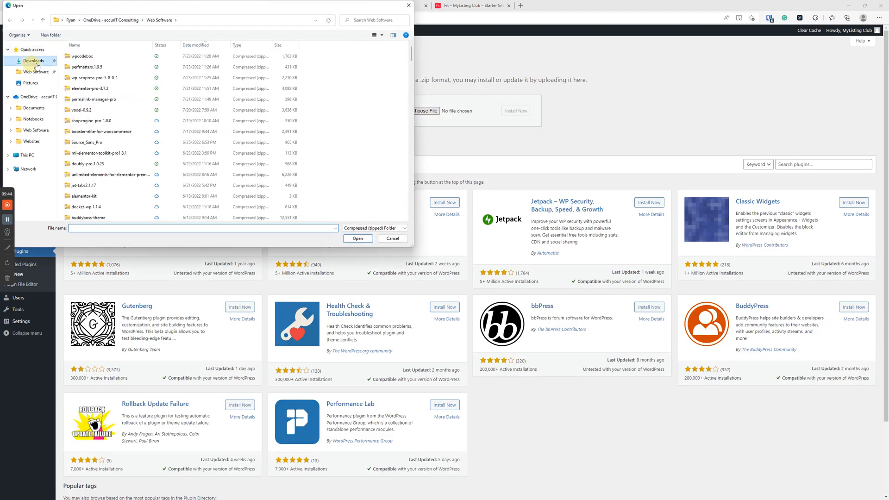
double_click(82, 56)
left_click(523, 113)
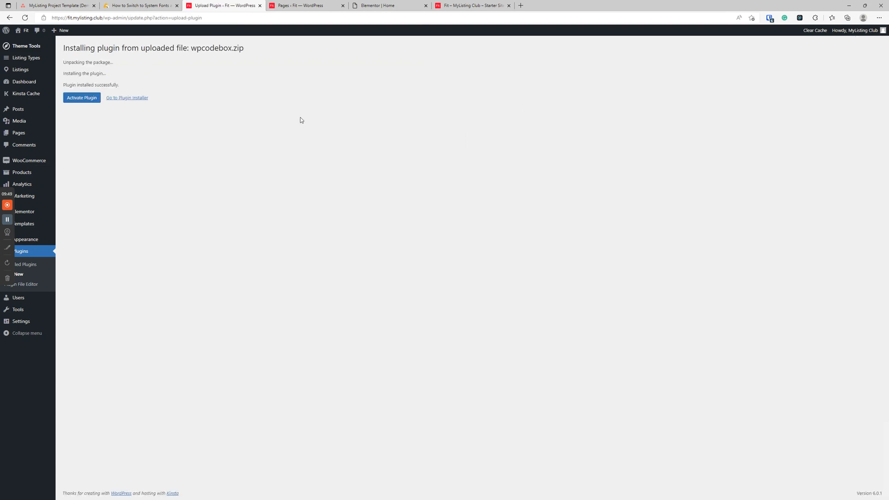
left_click(84, 99)
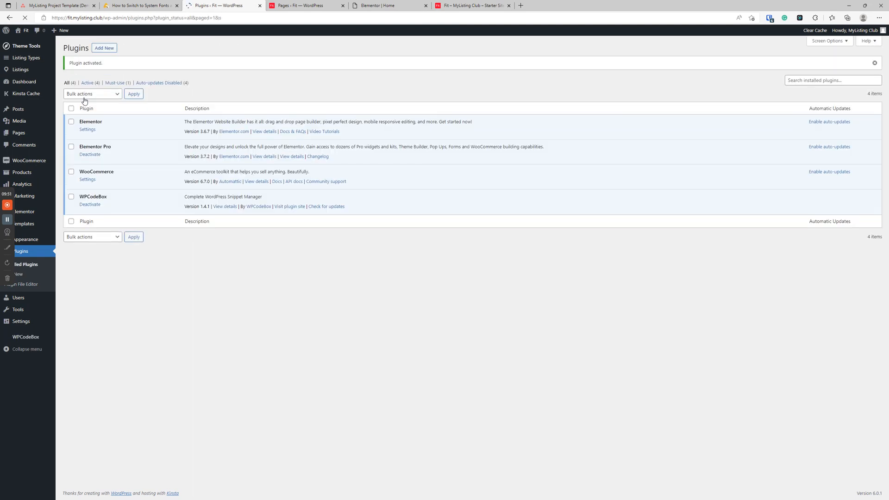
Step: Set up a new WPCodeBox snippet titled "Master CSS" with type CSS, running on the Frontend
left_click(32, 338)
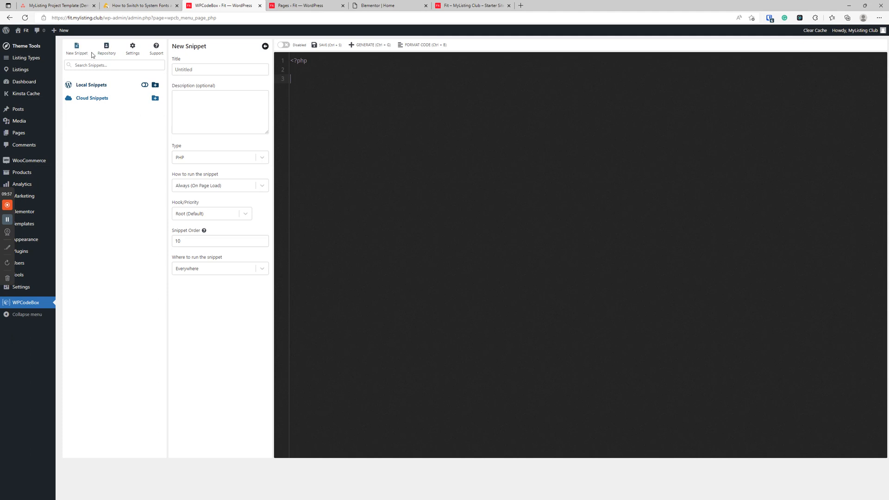
left_click(215, 70)
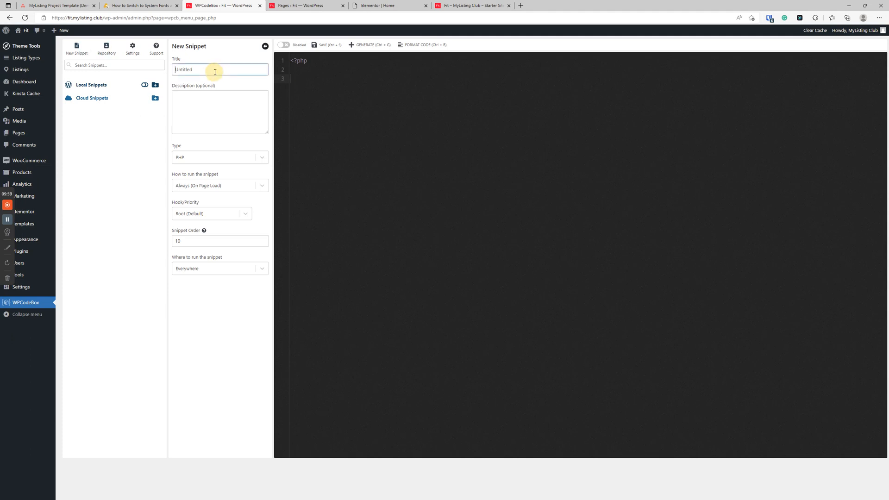
type("Mas")
left_click(192, 159)
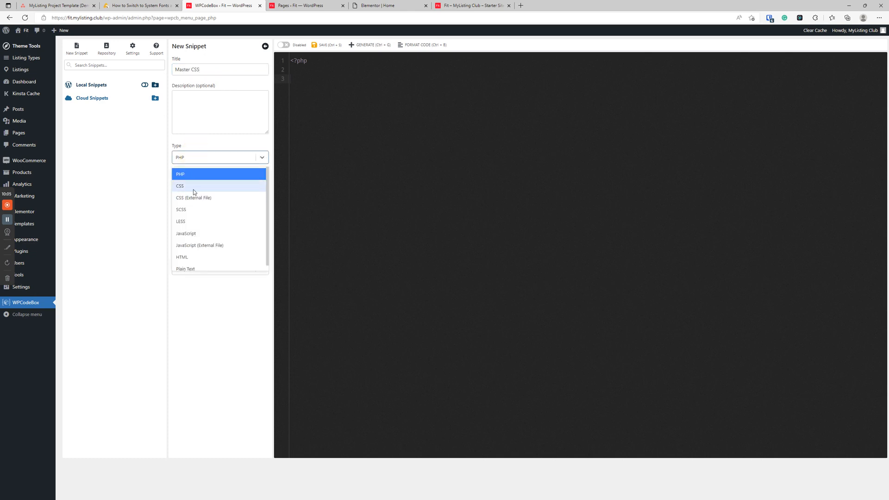
left_click(194, 188)
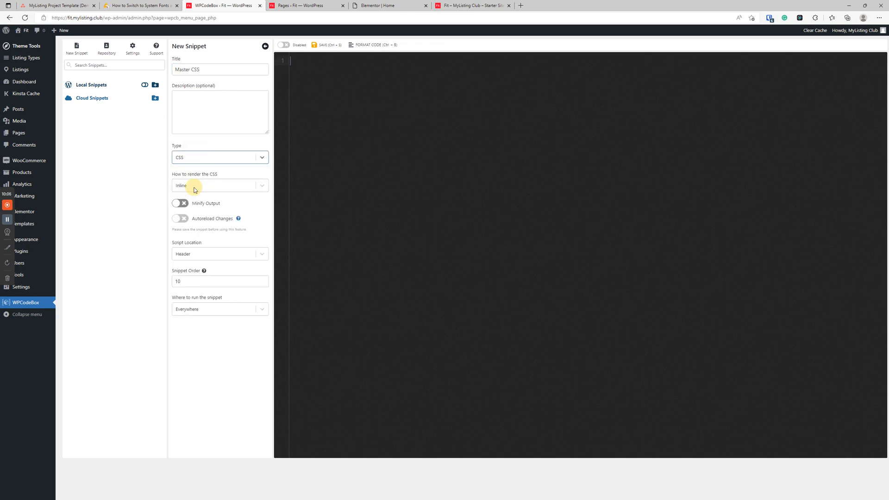
left_click(203, 310)
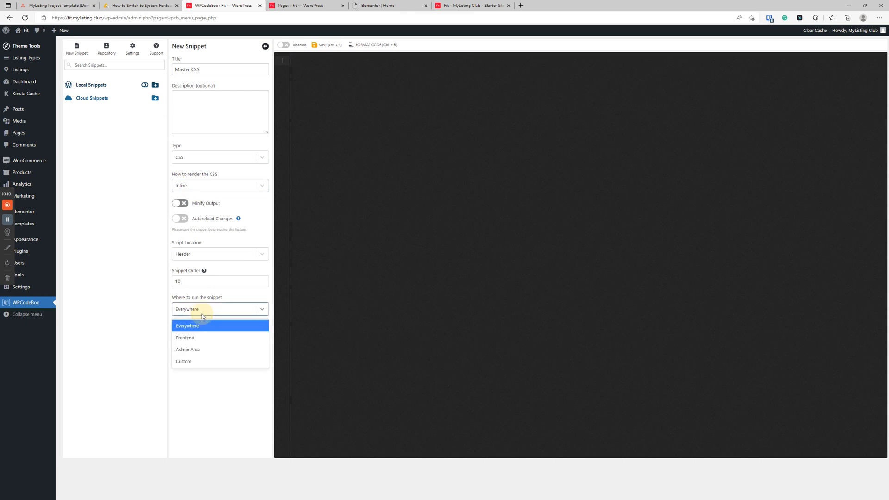
left_click(199, 338)
Step: Paste the copied system font stack CSS into the Master CSS snippet, then save and enable it
left_click(438, 235)
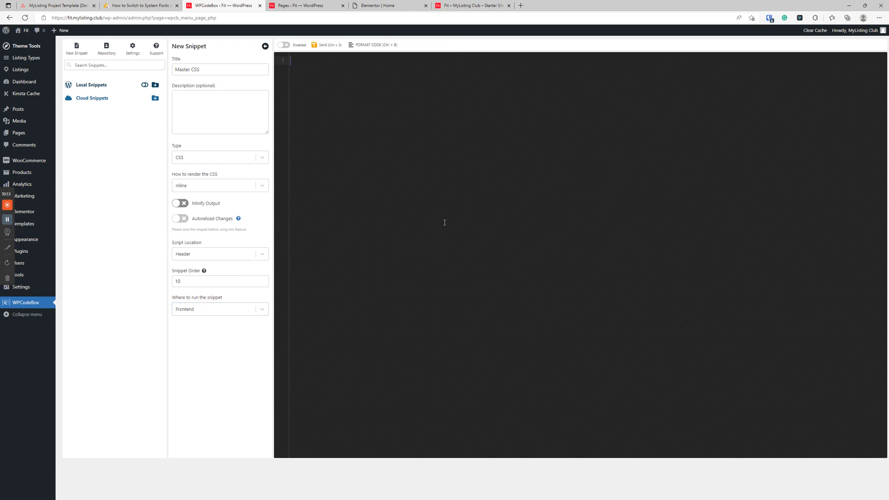
type("/* SYSTEM FONT STACK */ body {     font-family: -apple-system, system-ui, BlinkMacSystemFont, \"Segoe UI\", Helvetica, Arial, sans-serif, \"Apple Color Emoji\", \"Segoe UI Emoji\", \"Segoe UI Symbol\"; } h1,h2,h3,h4,h5,h6 {     font-family:-apple-system, system-ui, BlinkMacSystemFont, \"Segoe UI\", Helvetica, Arial, sans-serif, \"Apple Color Emoji\", \"Segoe UI Emoji\", \"Segoe UI Symbol\"; }")
left_click(326, 45)
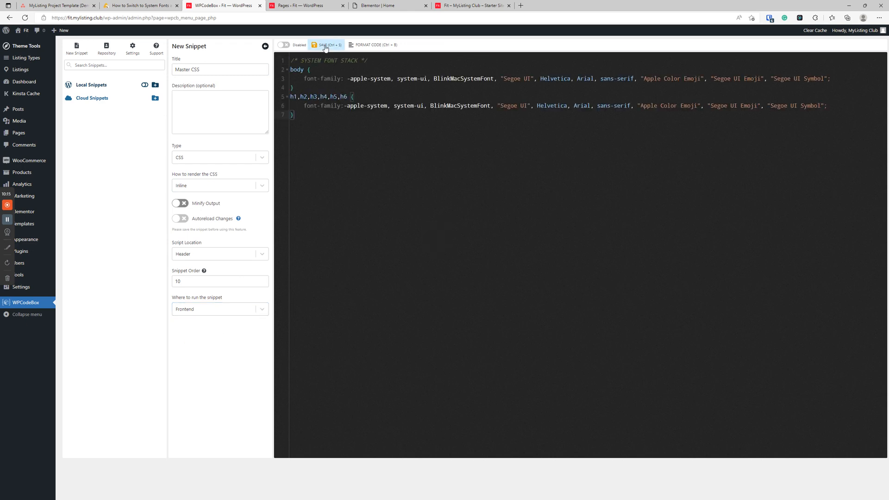
left_click(286, 48)
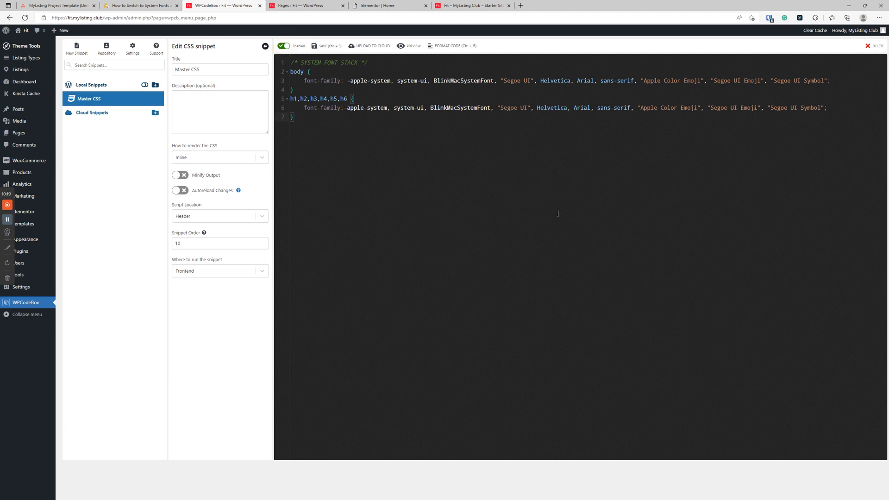
Step: Reload the live home page and review the fallback font family in Elementor's Global Fonts site settings
left_click(464, 5)
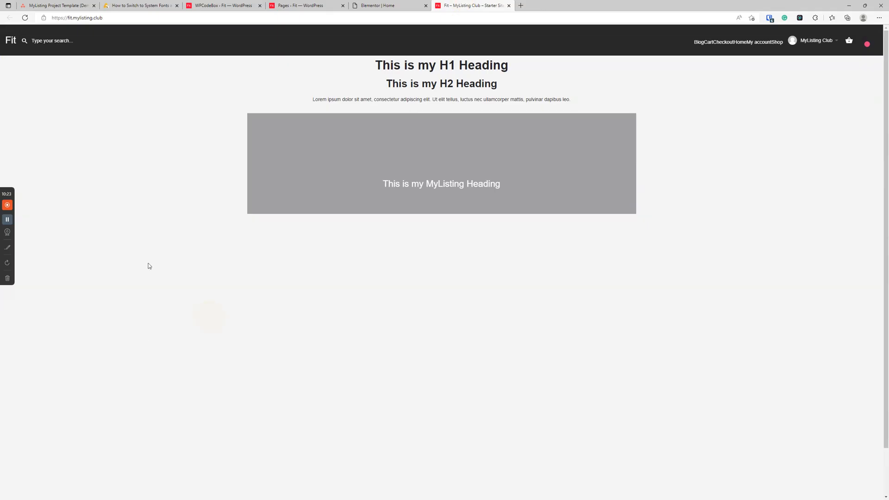
left_click(25, 18)
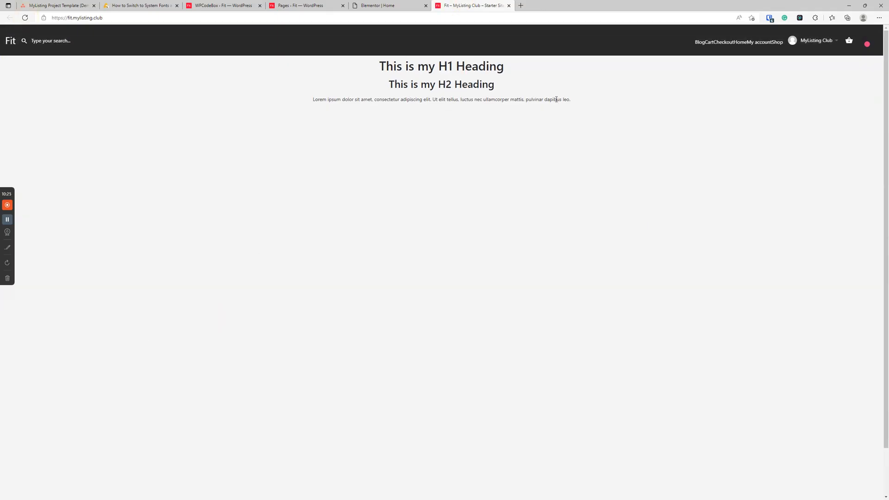
left_click(379, 5)
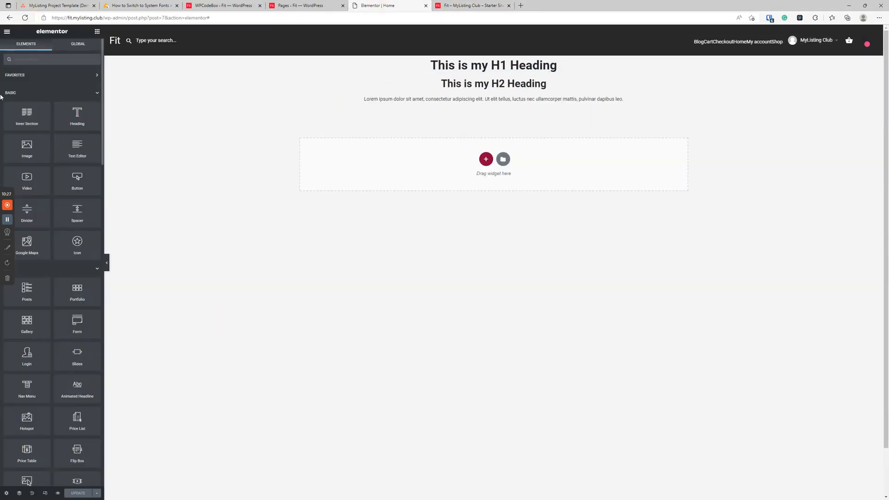
left_click(7, 31)
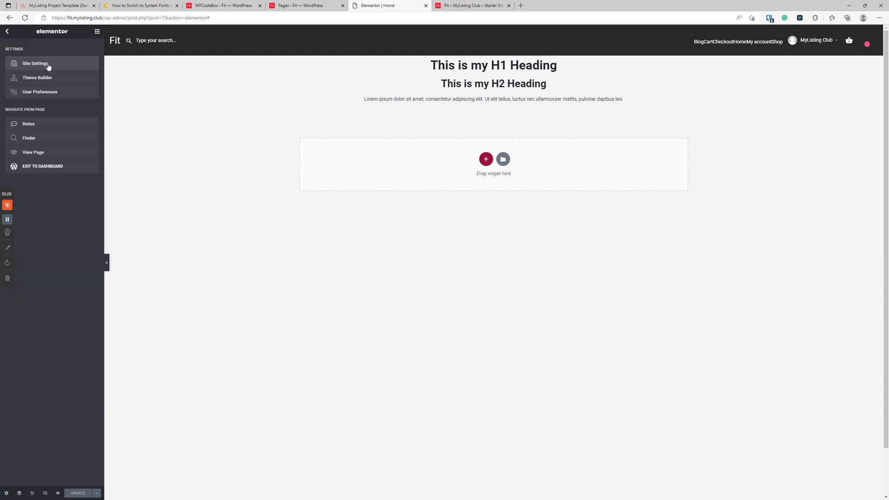
left_click(49, 65)
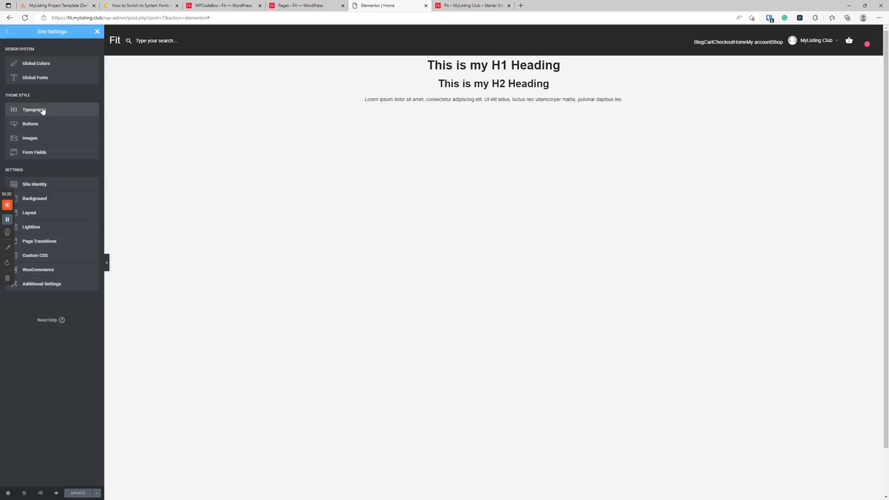
left_click(53, 78)
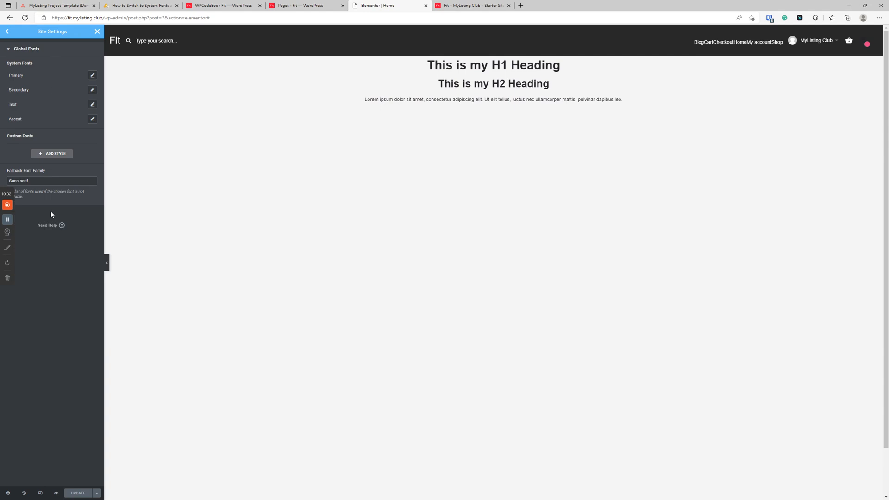
triple_click(41, 180)
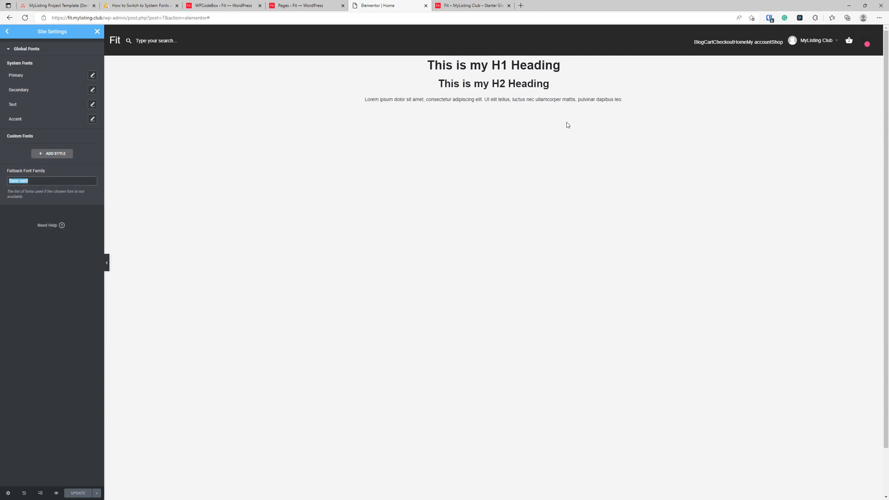
left_click_drag(96, 33, 204, 75)
left_click(97, 32)
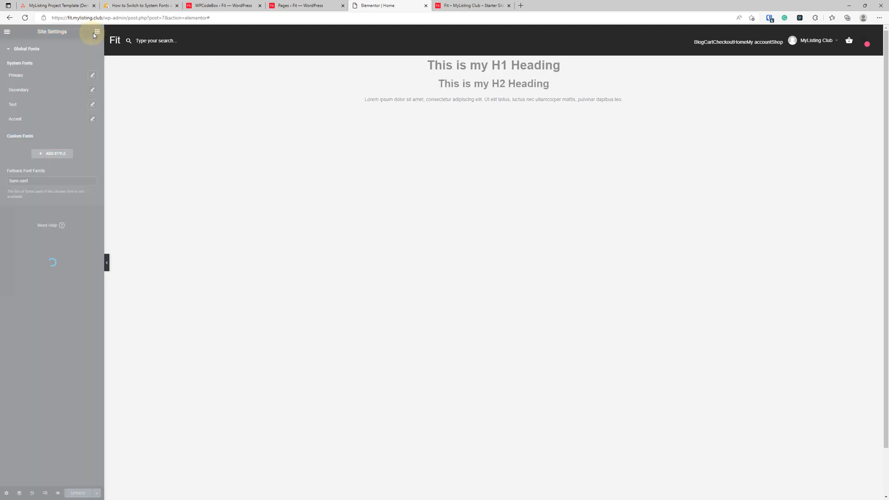
Step: Reload the live home page and inspect the font-family of its text and navigation links with Hoverify
left_click(473, 5)
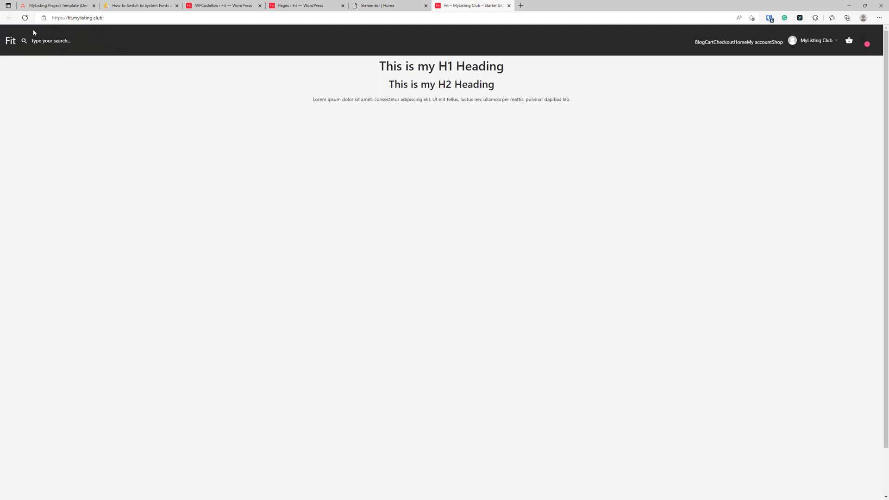
left_click(25, 17)
left_click(800, 17)
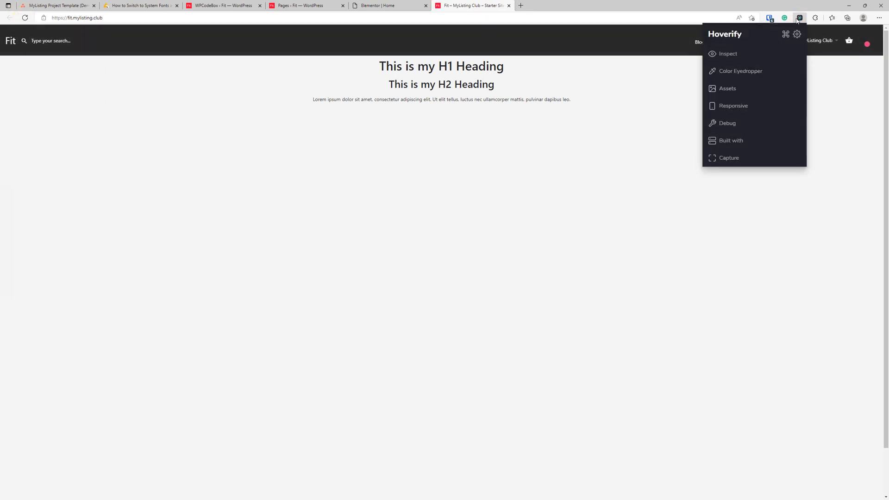
left_click(756, 53)
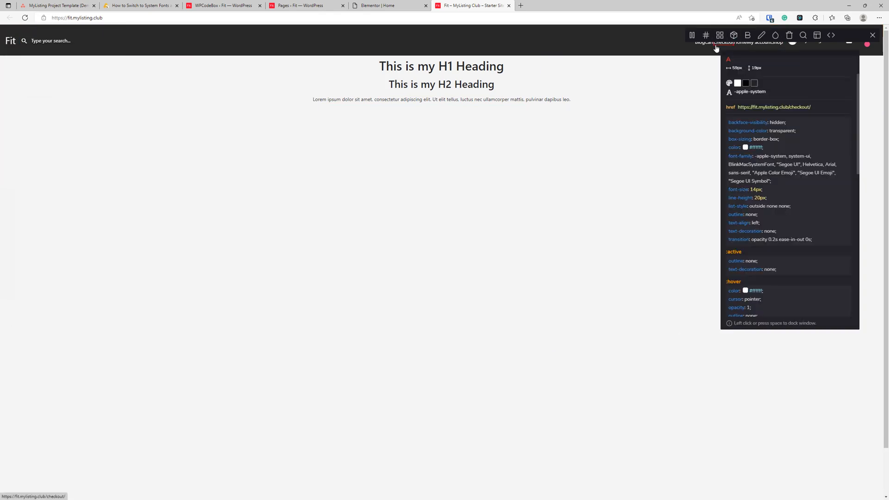
key("Escape")
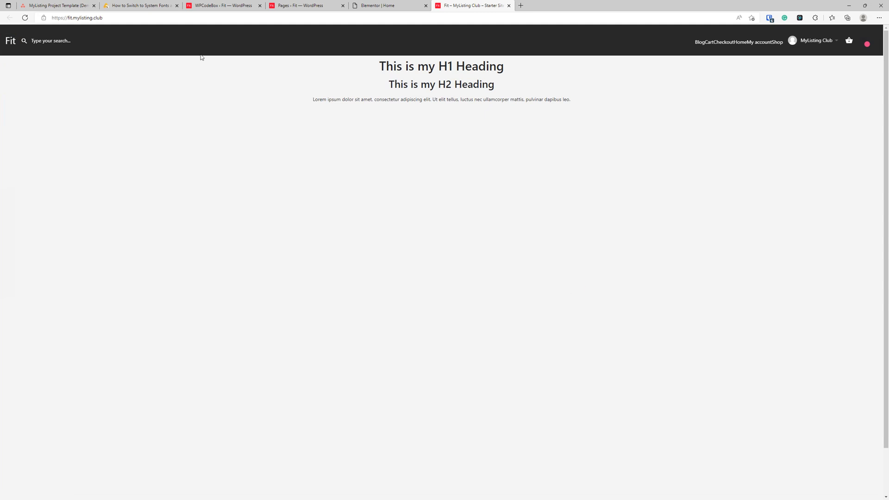
Step: Close the system fonts guide and read the Elementor Global Fonts and Elementor Theme Style Typography cards in the Asana project template
left_click(172, 6)
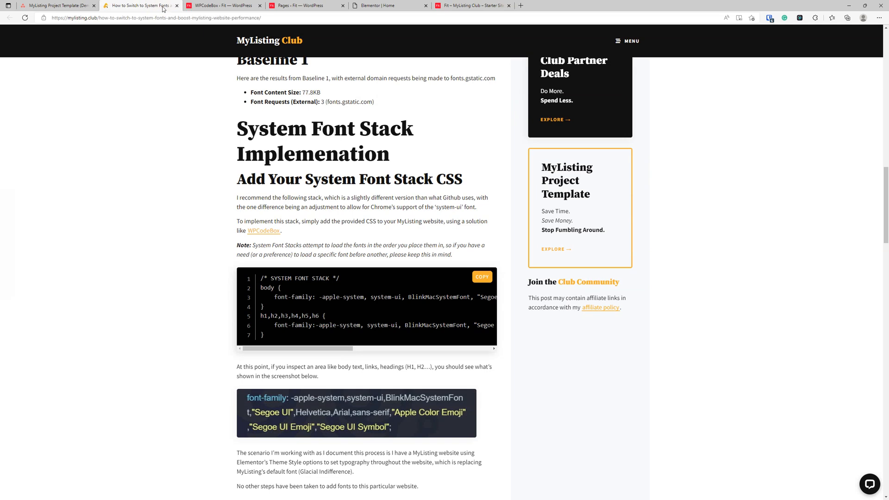
left_click(241, 44)
left_click(177, 5)
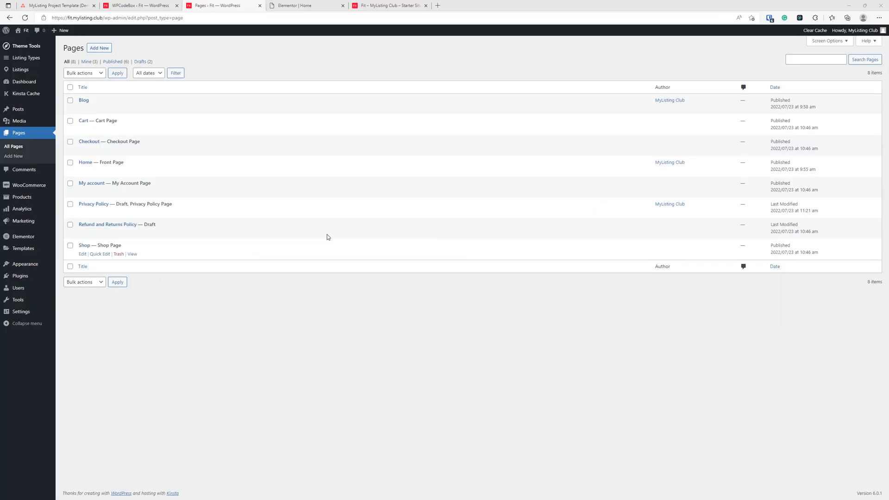
left_click(55, 5)
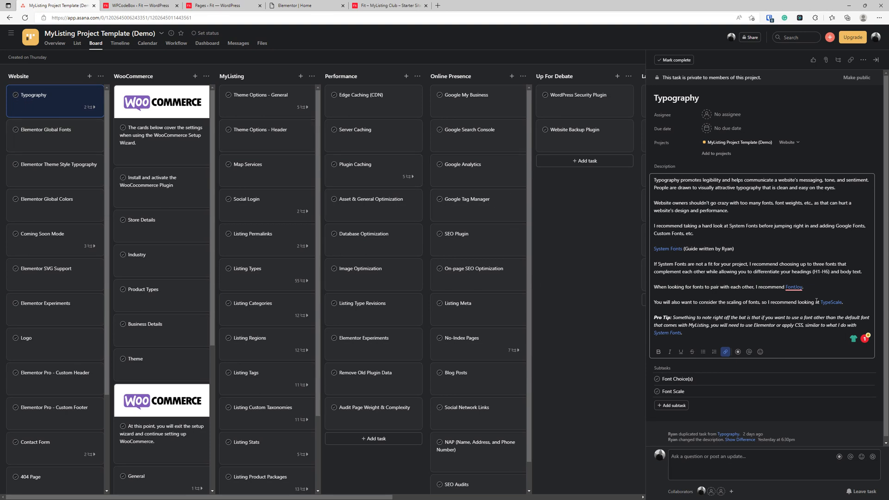
left_click(30, 130)
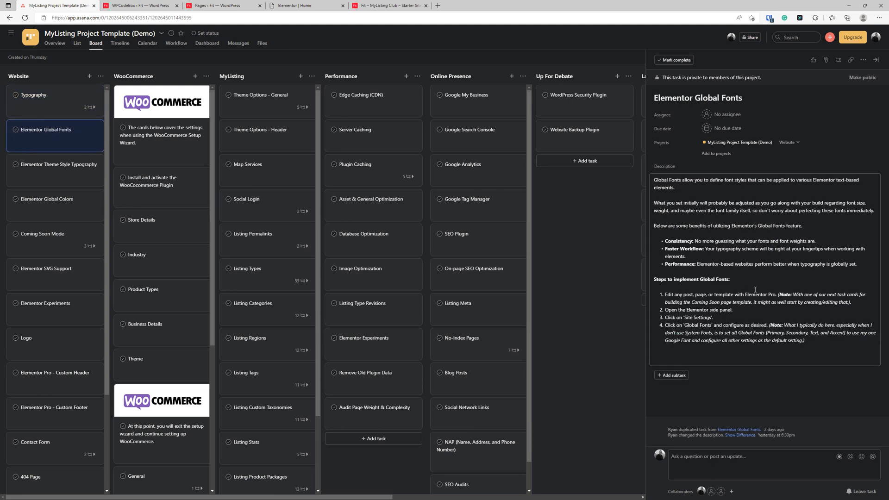
left_click(48, 170)
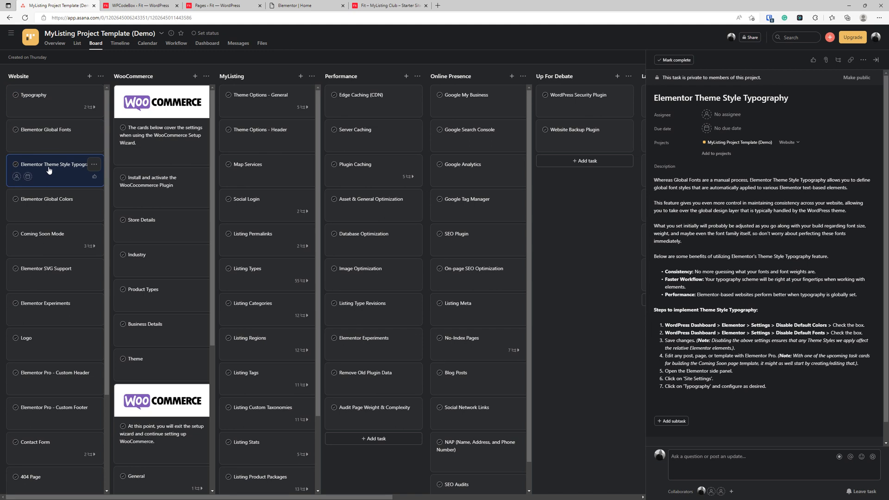
left_click(52, 140)
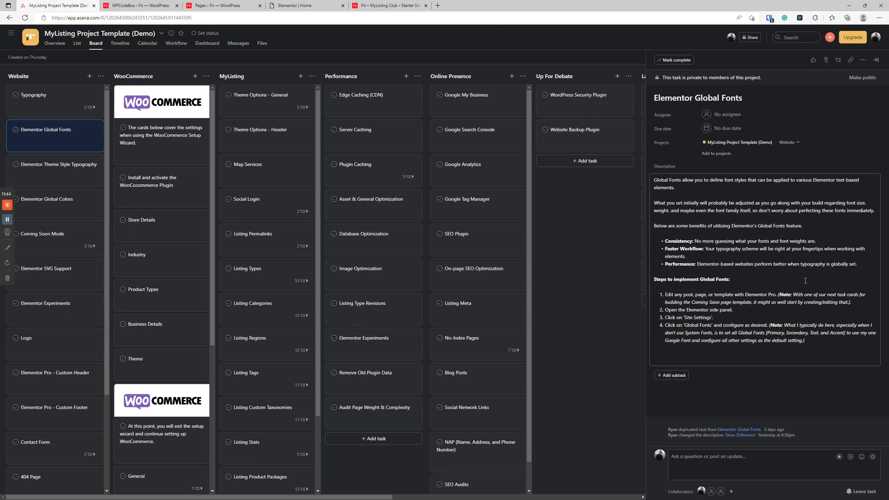
Step: Select the H1 heading in the Home page's Elementor editor and compare its font with the live home page
left_click(305, 6)
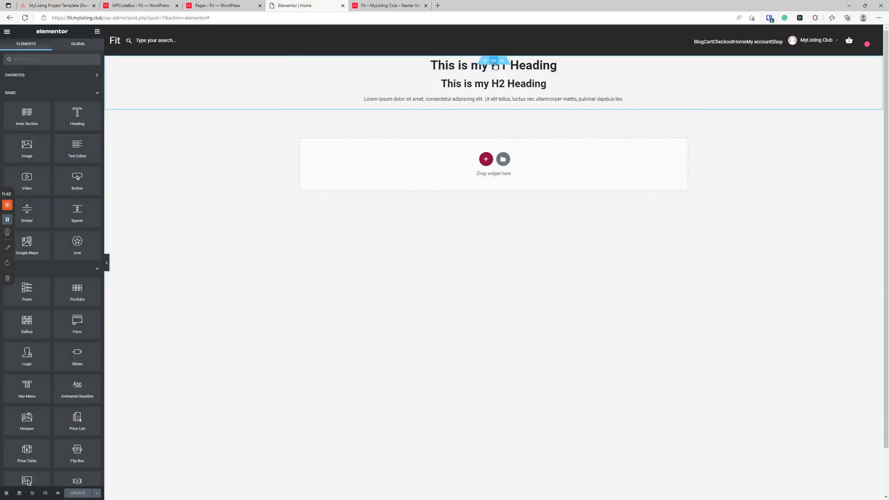
left_click(494, 60)
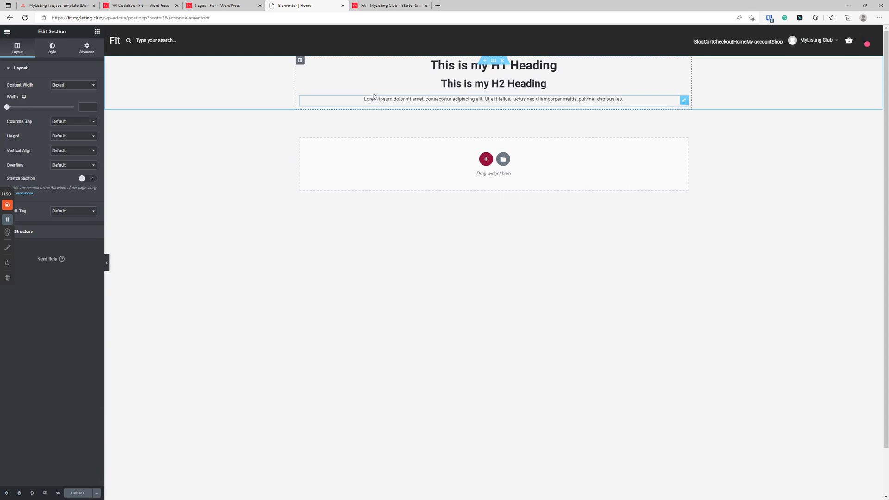
left_click(437, 65)
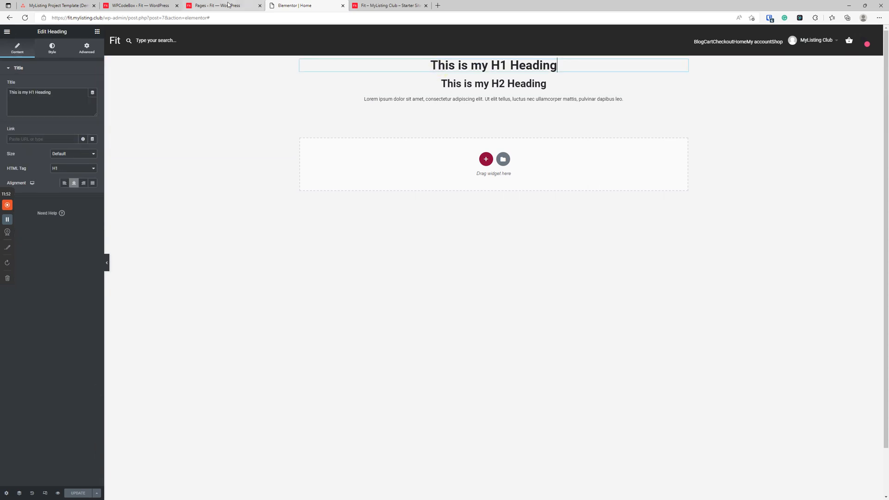
left_click(388, 6)
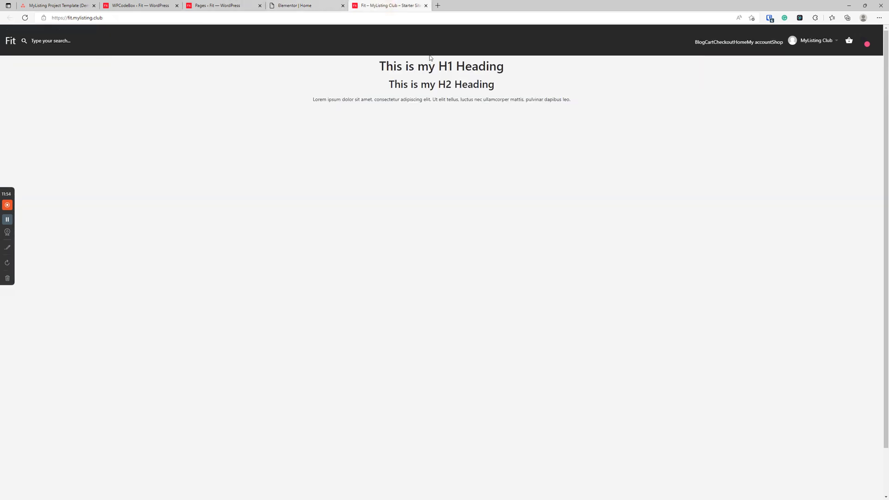
left_click(291, 6)
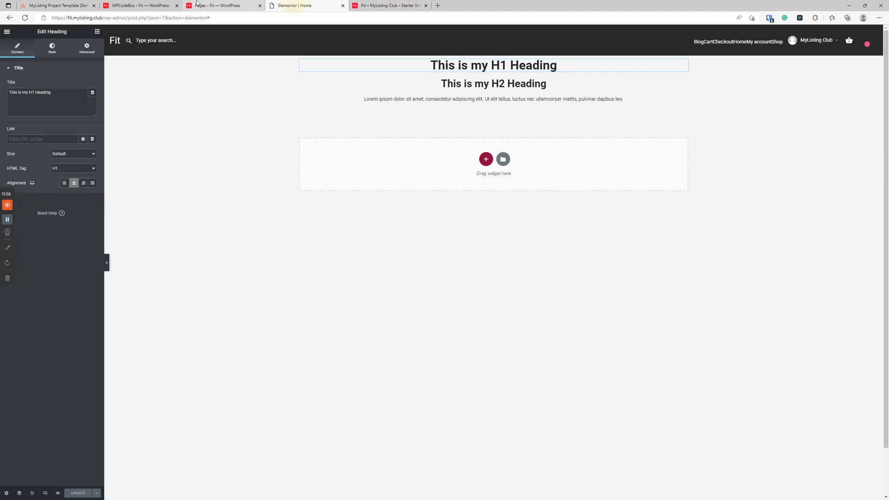
Step: Open the Blog page from the Pages list in a new tab and load it in the Elementor editor
left_click(215, 6)
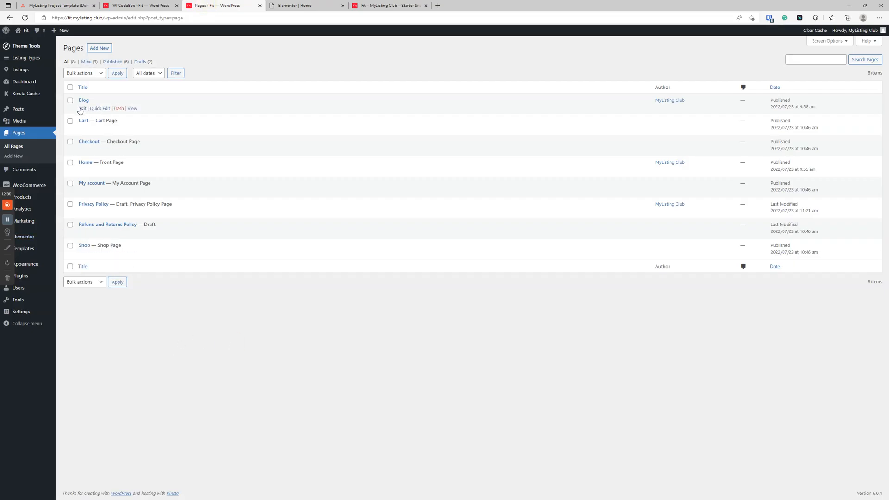
right_click(83, 109)
left_click(95, 114)
left_click(317, 3)
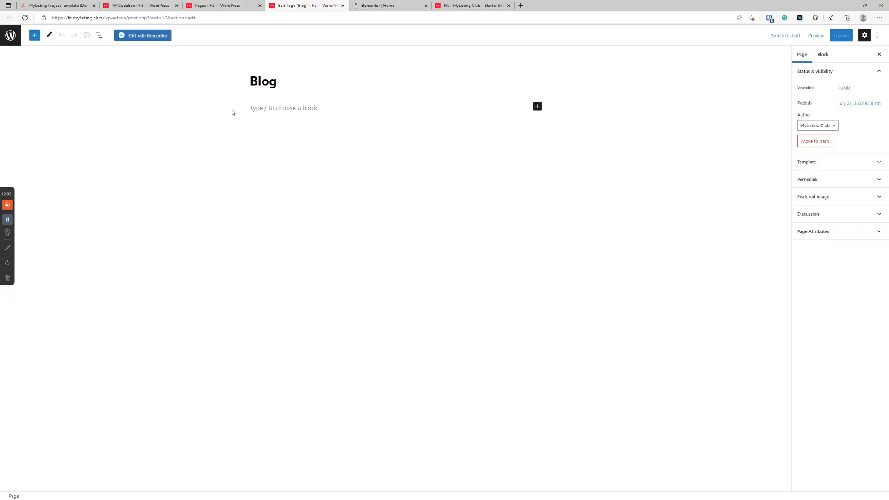
left_click(167, 35)
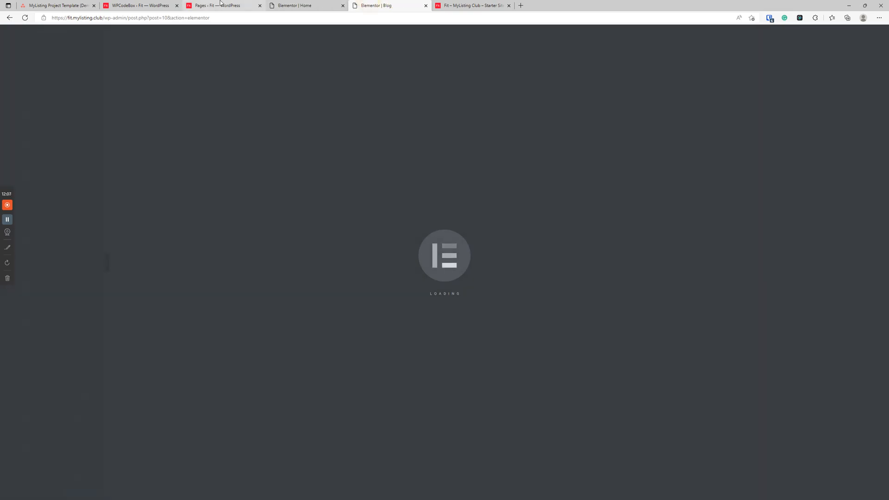
Step: Open the live Blog page in a new tab and place it after the Blog page's Elementor editor tab
left_click(218, 5)
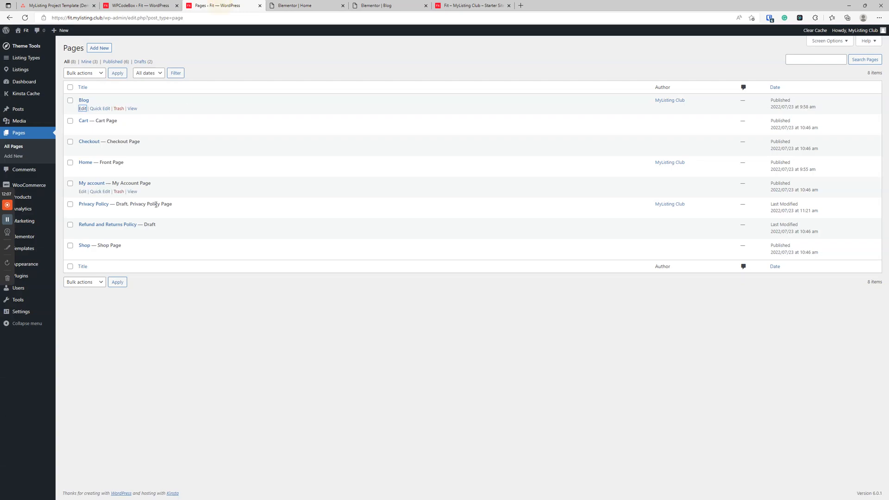
right_click(128, 109)
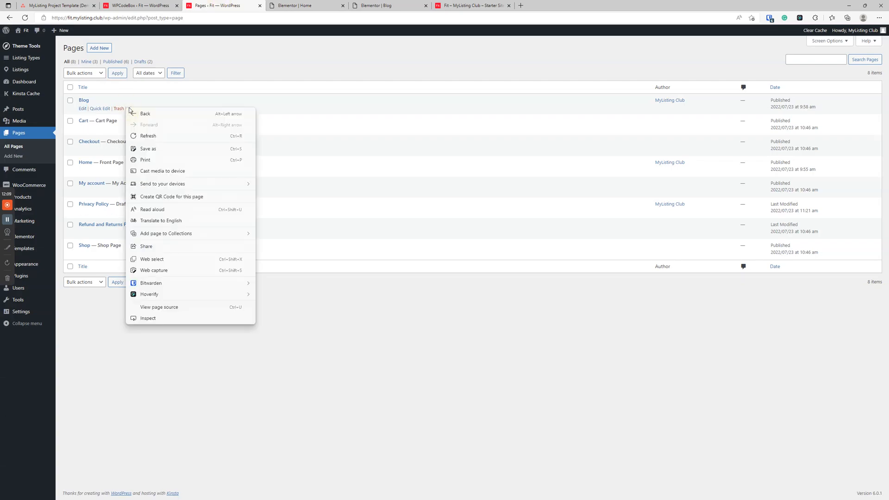
left_click(99, 391)
right_click(138, 110)
left_click(142, 115)
left_click_drag(301, 5, 477, 4)
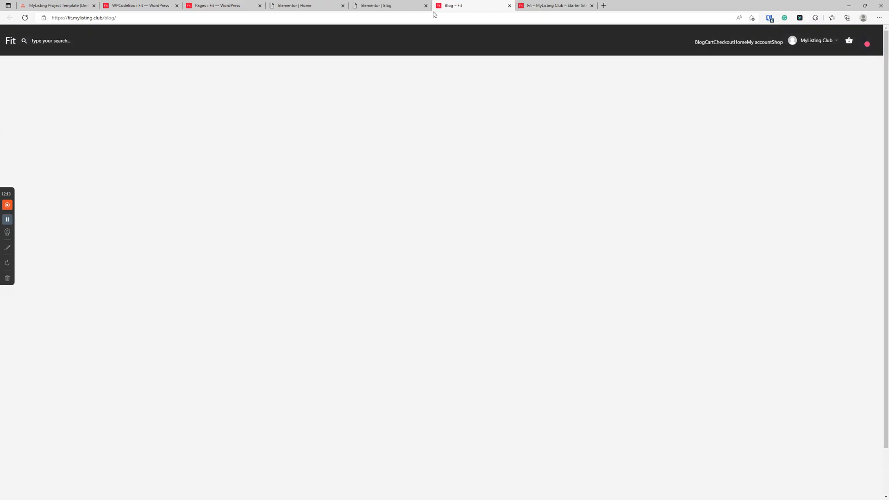
Step: Add a Heading widget to the Blog page in Elementor and set its HTML tag to H1
left_click(397, 4)
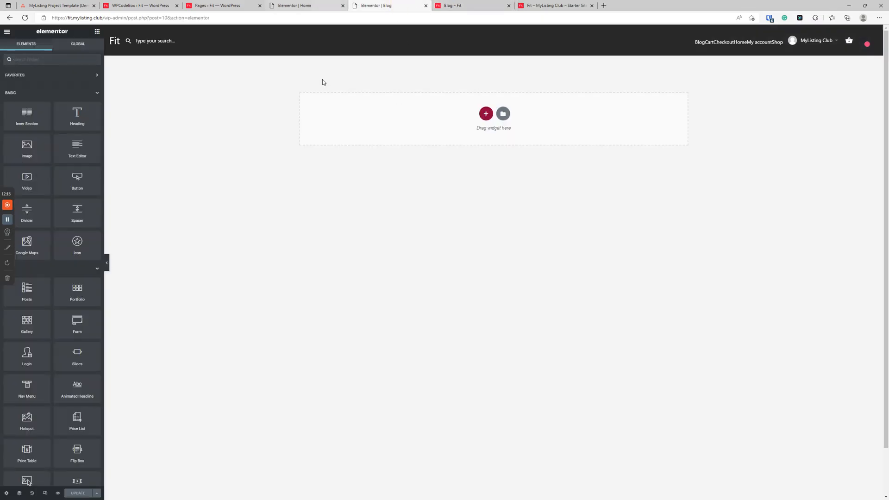
left_click_drag(79, 116, 415, 122)
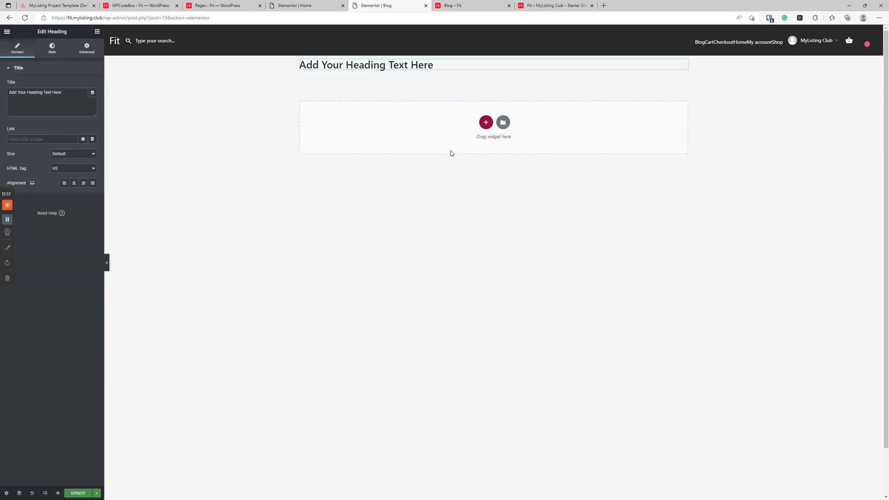
left_click(66, 168)
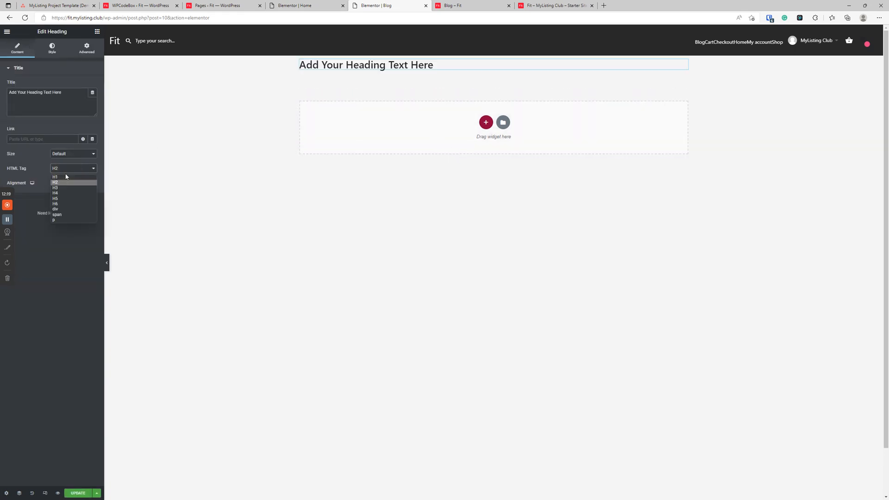
left_click(62, 177)
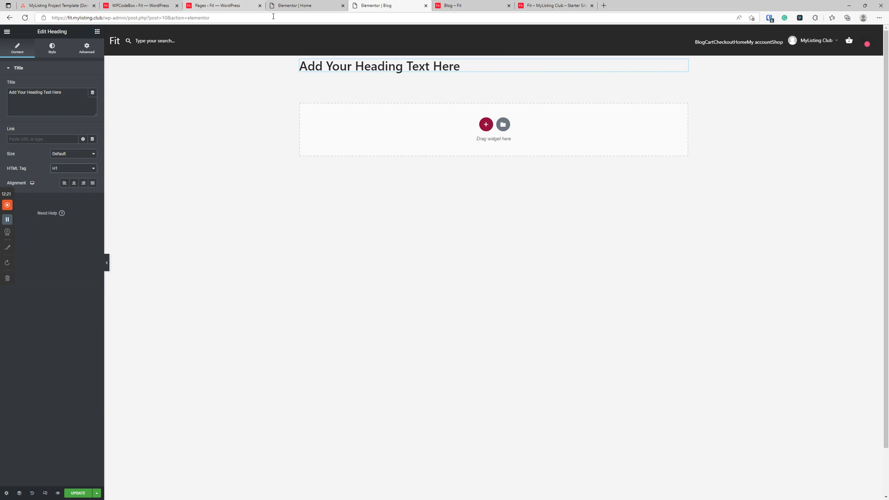
Step: Copy the title "This is my H1 Heading" from the Home page into the Blog page's heading and update the page
left_click(292, 5)
left_click(461, 66)
triple_click(31, 92)
key("ctrl+c")
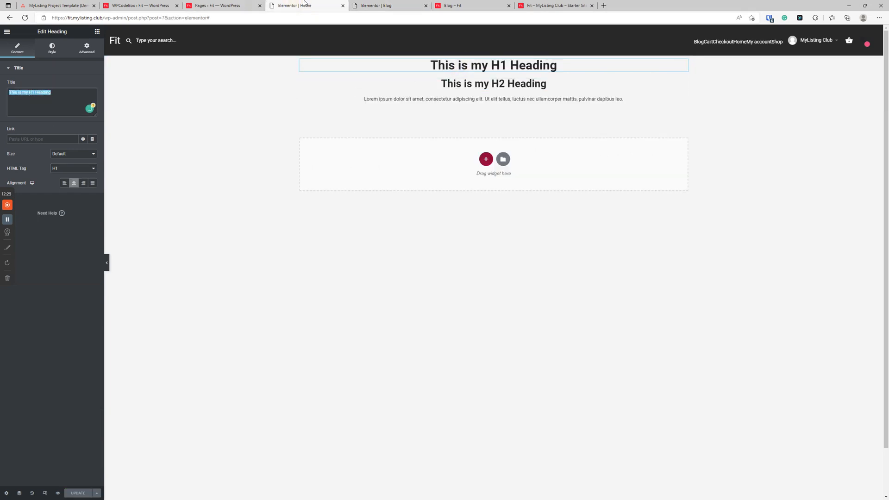
left_click(376, 6)
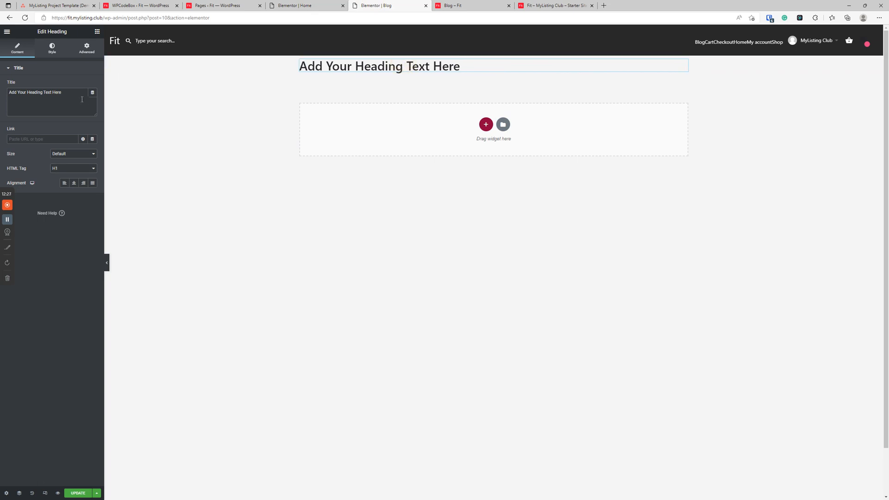
triple_click(59, 92)
key("ctrl+v")
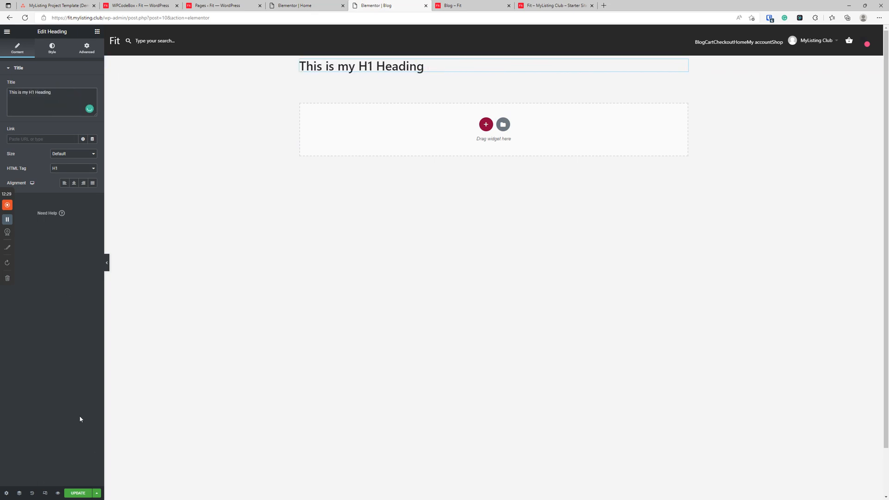
left_click(78, 494)
Step: Duplicate the Blog page's heading, retitle the copy "This is my H2 Heading" with HTML tag H2, and update the page
right_click(403, 69)
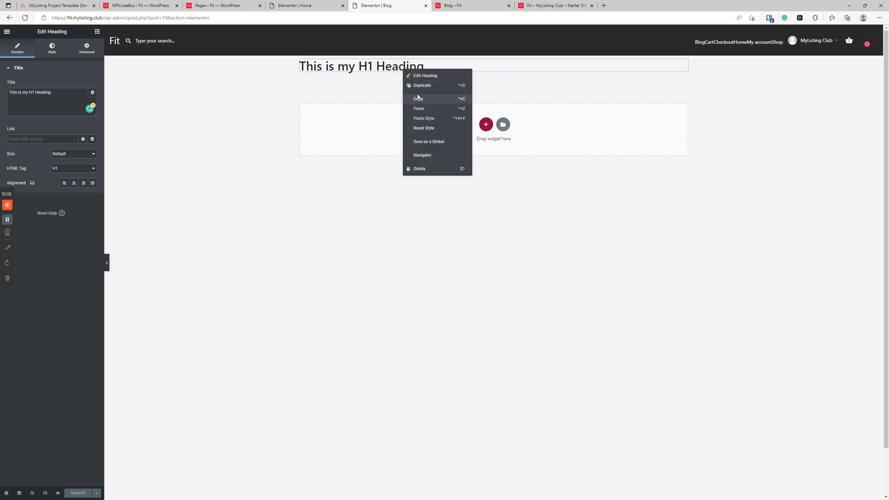
left_click(419, 86)
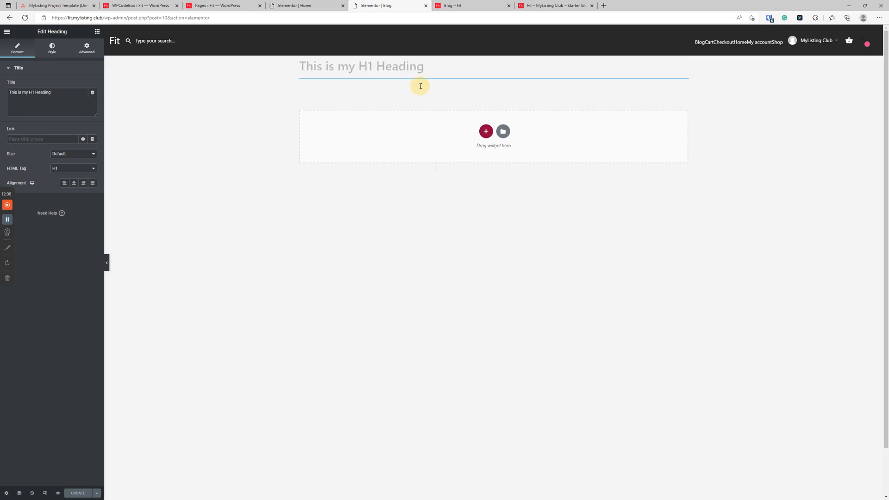
left_click(32, 94)
type("2")
key("Delete")
left_click(57, 169)
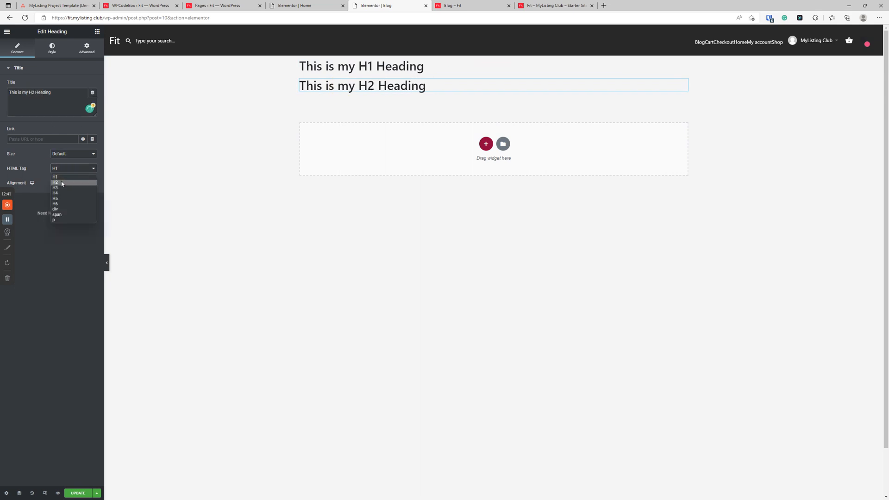
left_click(60, 178)
left_click(78, 493)
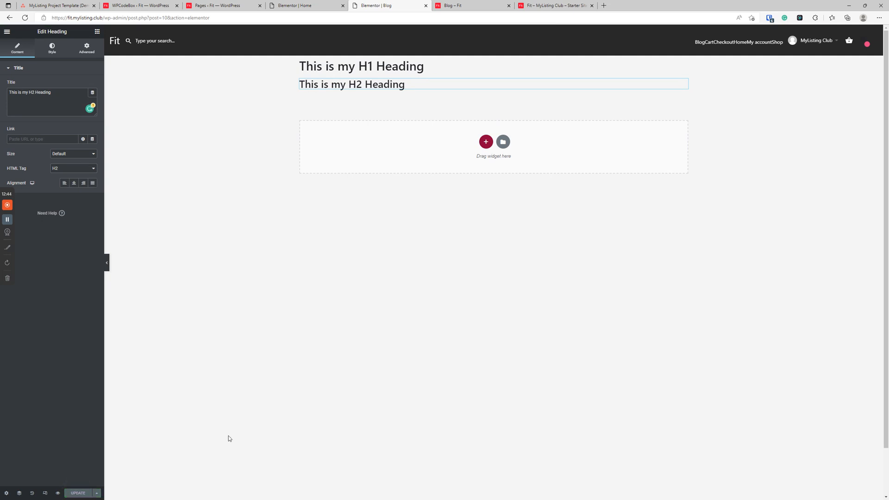
Step: Compare the heading fonts in the Home and Blog pages' Elementor editors
left_click(318, 5)
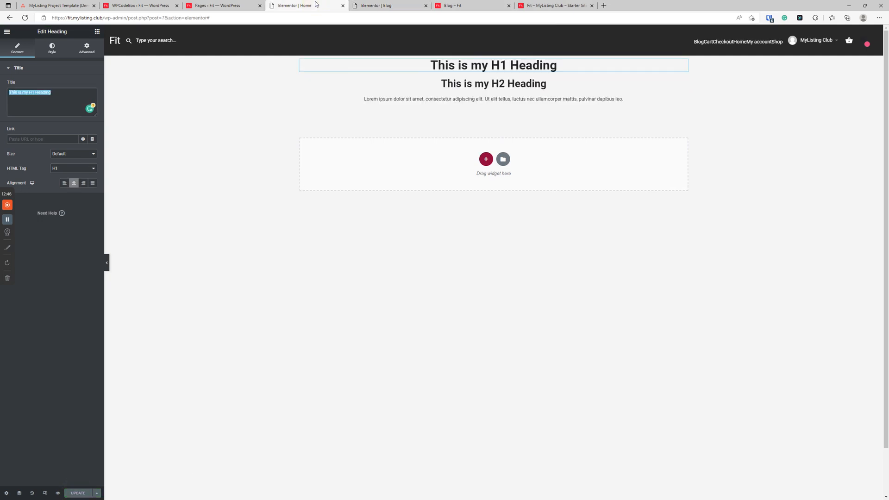
left_click(386, 6)
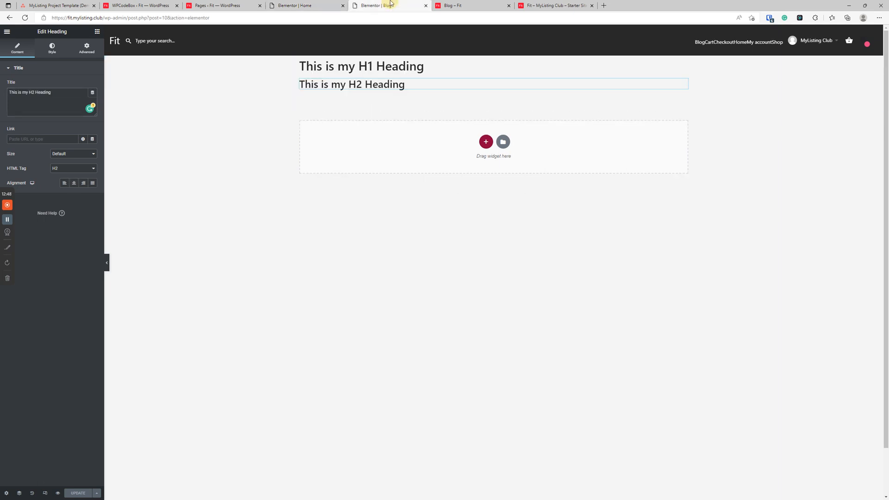
left_click(318, 6)
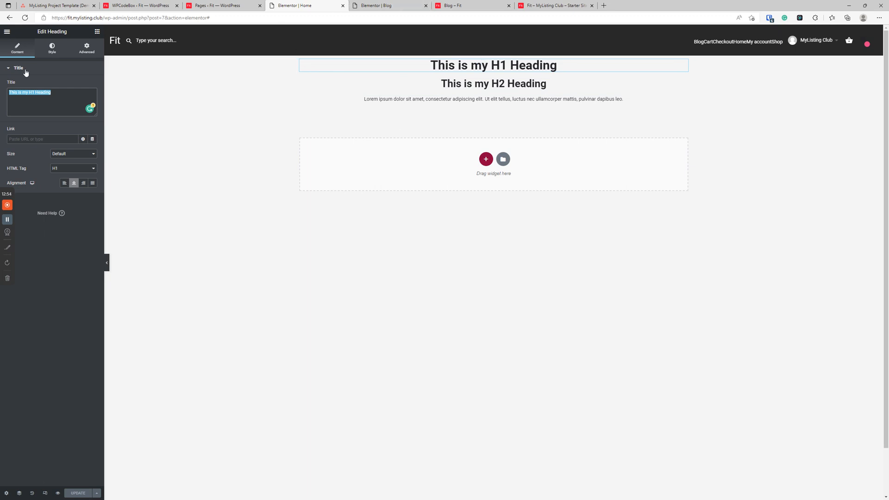
Step: Set the Primary system font's family to Default in the Global Fonts of the Home editor's Site Settings
left_click(7, 32)
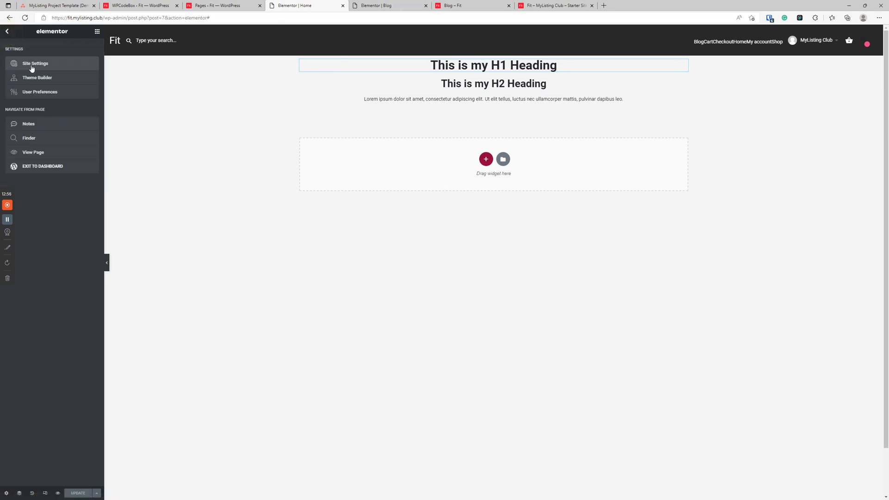
left_click(30, 64)
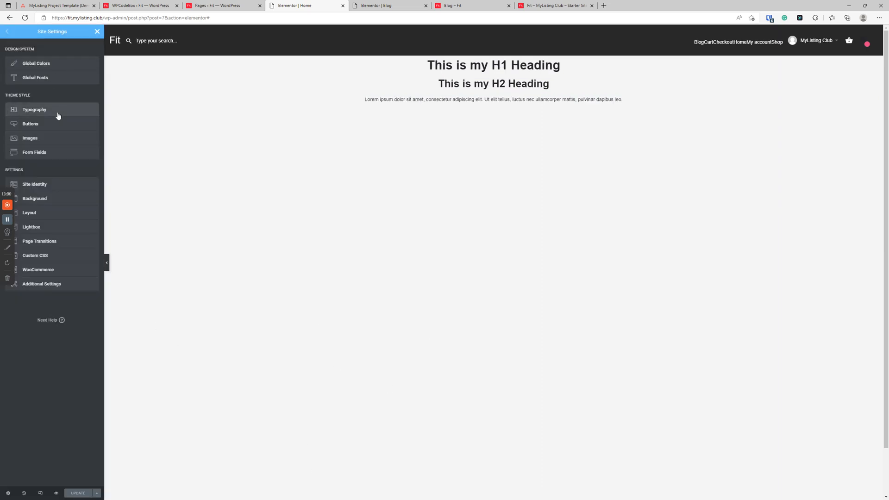
left_click(60, 78)
left_click(93, 75)
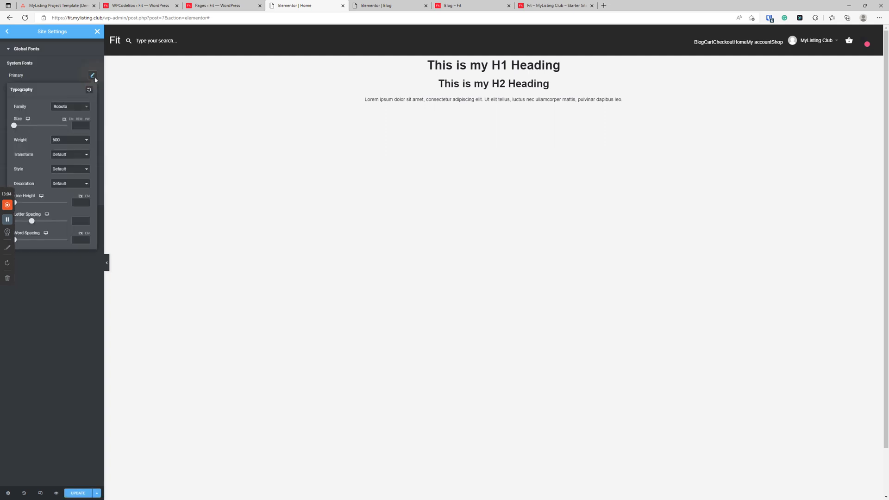
left_click(57, 108)
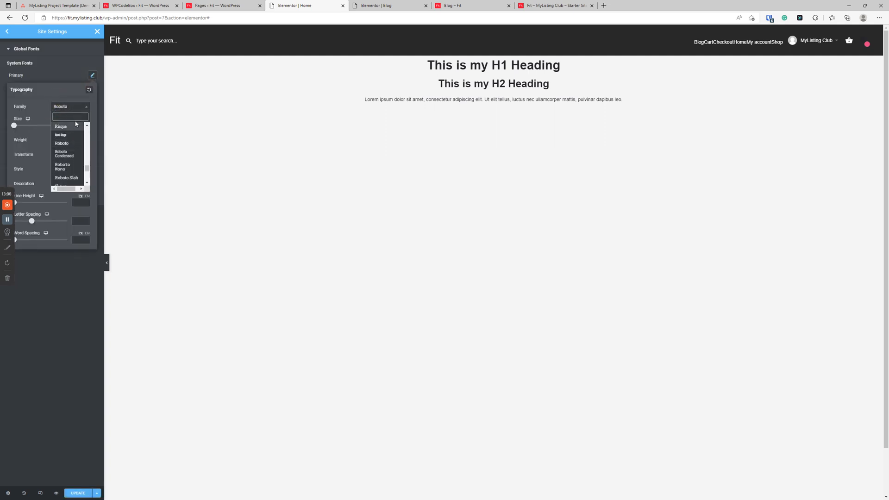
type("def")
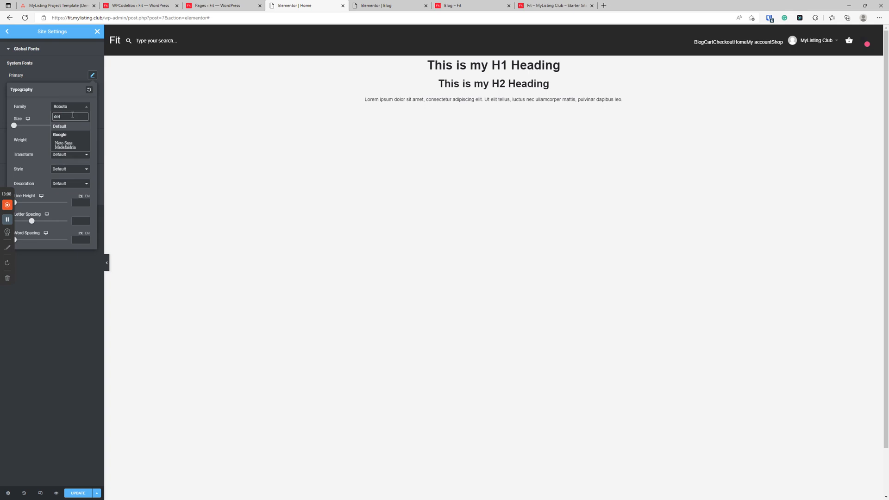
left_click(67, 127)
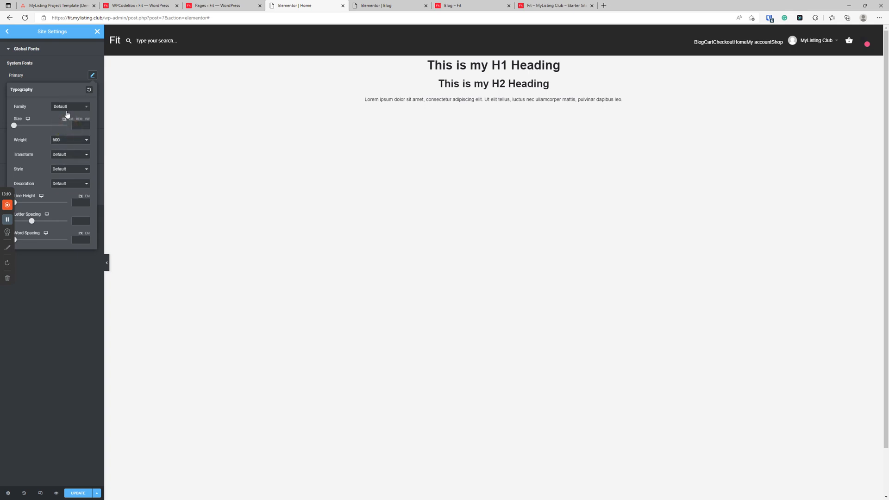
Step: Try other weights for the Primary global font, reset its typography and leave the Global Fonts settings
left_click(65, 145)
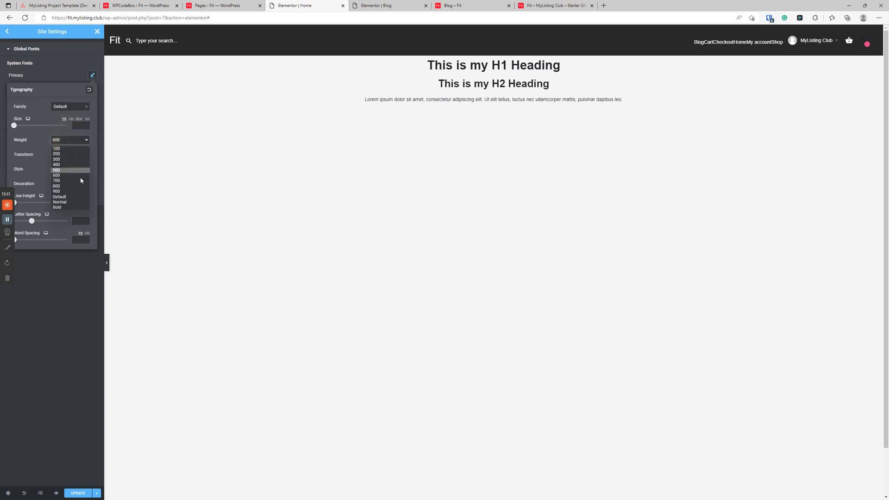
left_click(76, 208)
left_click(61, 141)
left_click(58, 189)
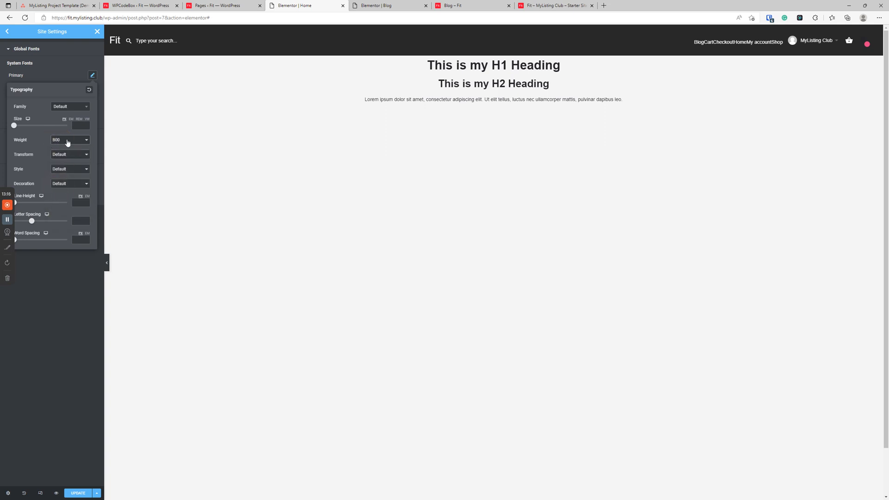
left_click(67, 141)
left_click(61, 190)
left_click(88, 90)
left_click(7, 32)
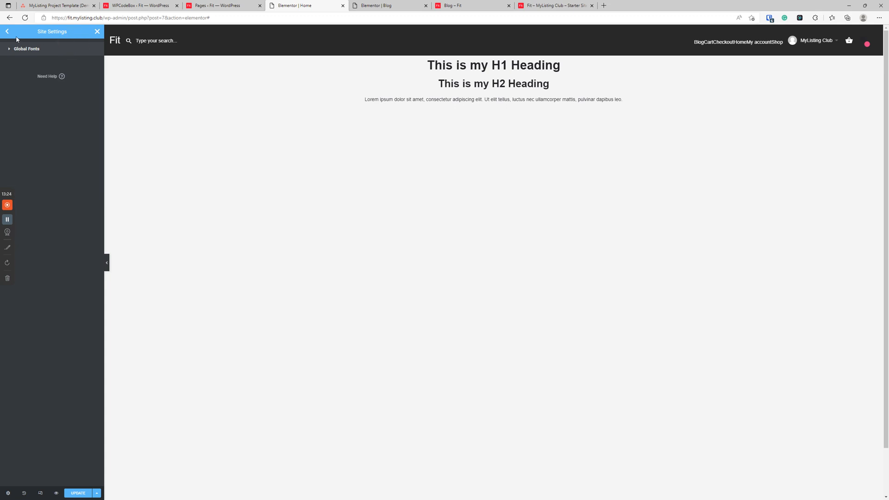
Step: Set the H1 font size to 70 px in the site-wide Typography settings and update the site
left_click(62, 114)
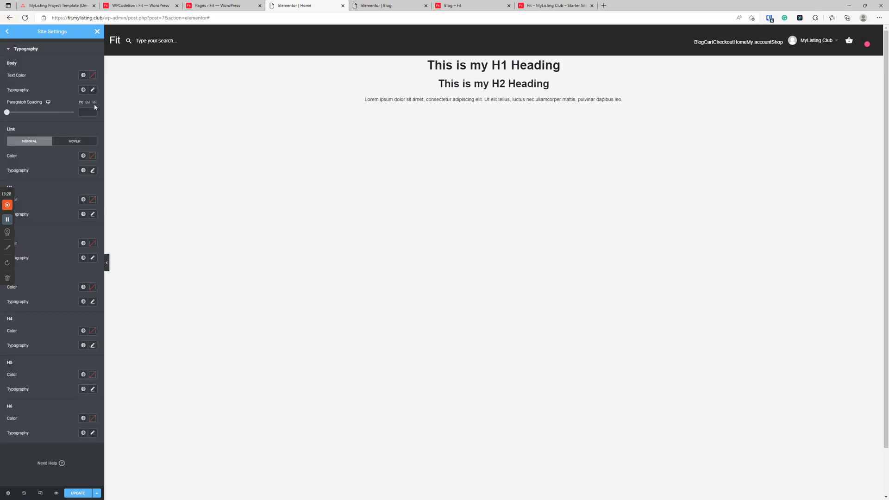
left_click(93, 172)
left_click(92, 172)
left_click(92, 172)
left_click(91, 172)
left_click(92, 216)
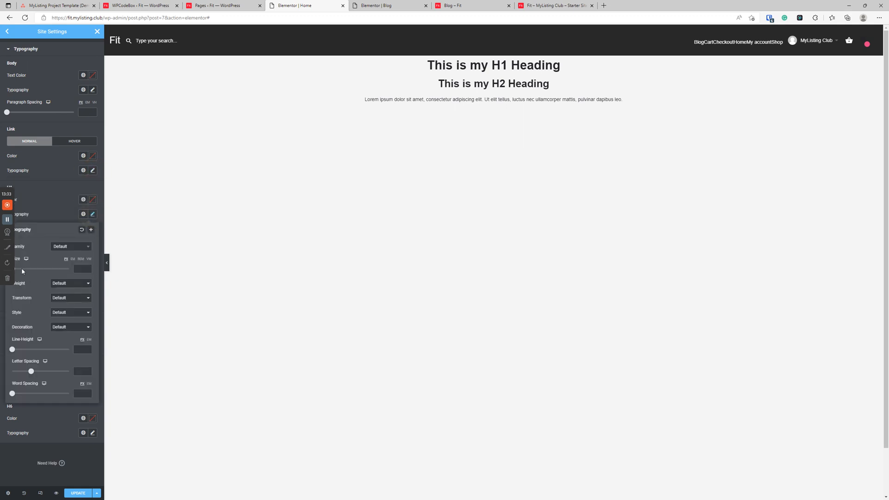
left_click_drag(12, 271, 40, 274)
left_click(36, 270)
double_click(78, 269)
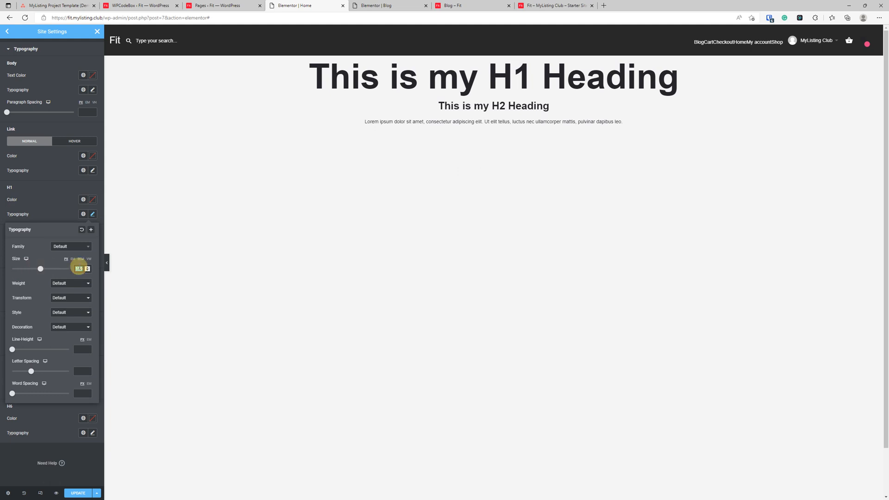
type("70")
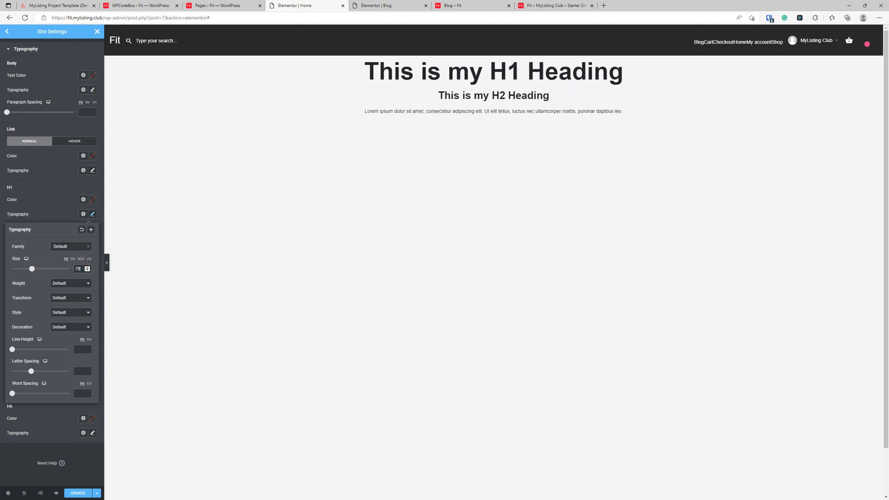
left_click(87, 494)
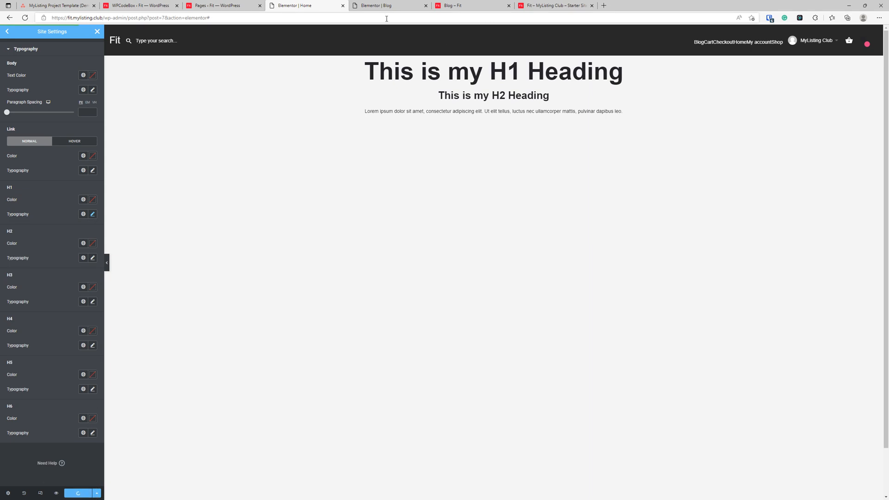
Step: Reload the Blog page's Elementor editor and the live Blog page to check the H1 size
left_click(395, 5)
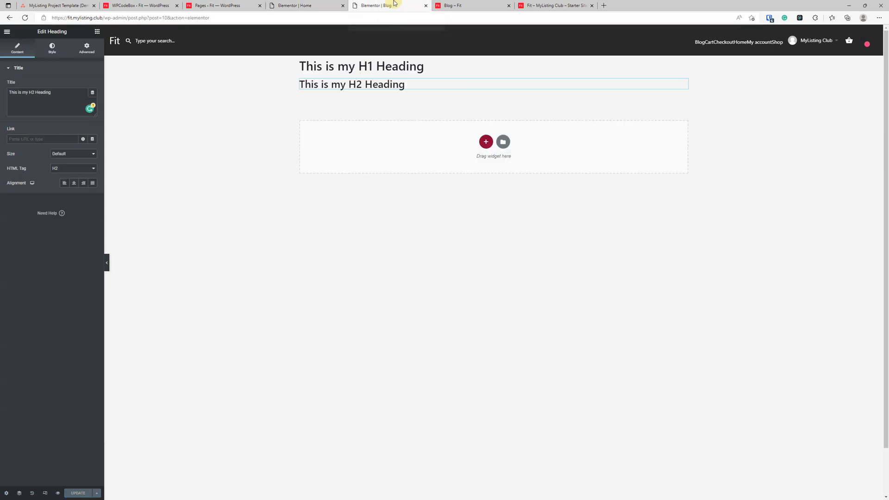
left_click(25, 18)
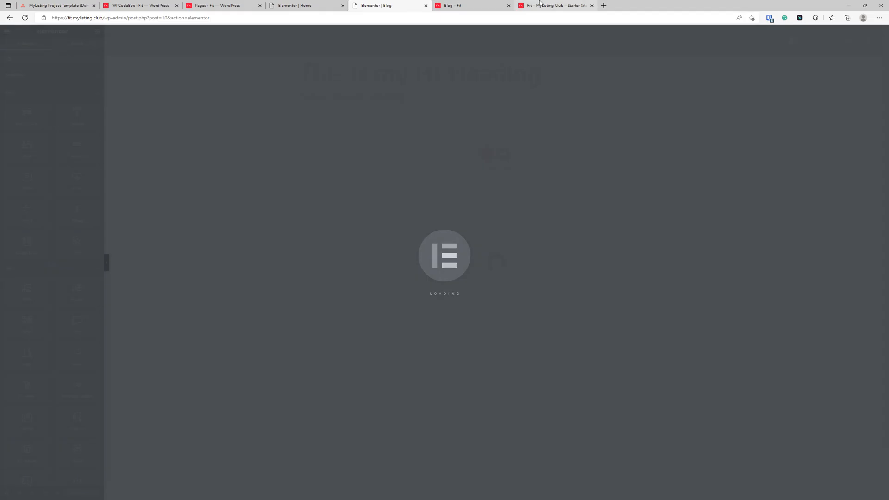
left_click(537, 5)
left_click(477, 7)
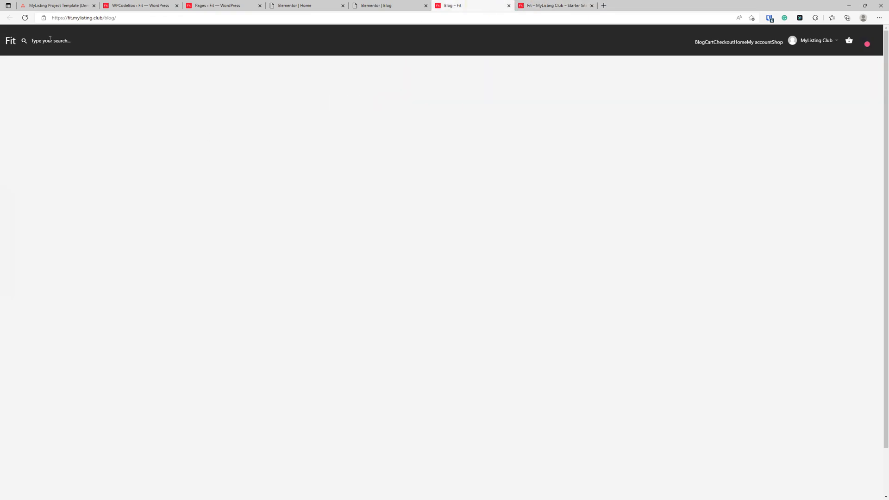
left_click(25, 17)
left_click_drag(460, 5, 557, 3)
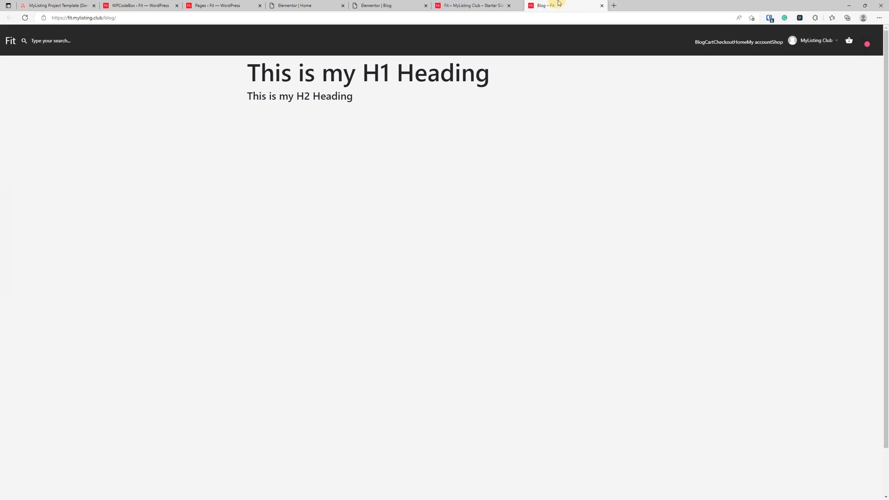
Step: Reload the live Home page and compare its headings with those on the live Blog page
left_click(470, 6)
left_click(25, 17)
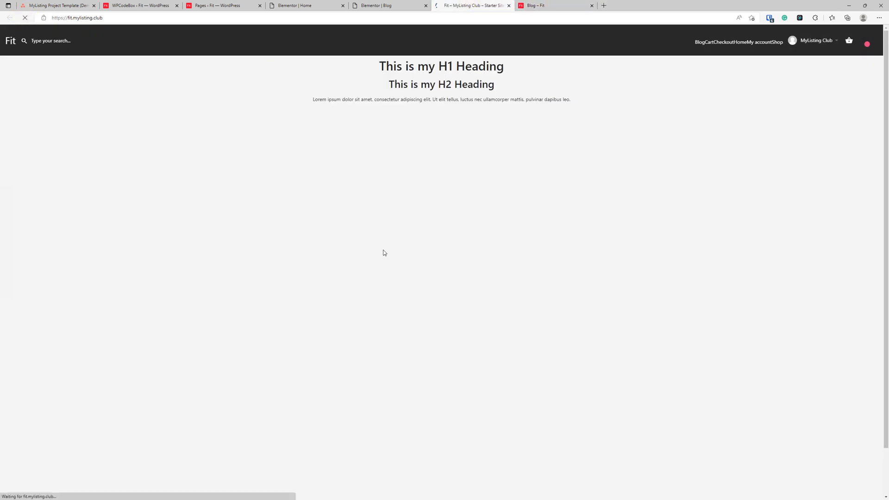
left_click(530, 6)
left_click(464, 7)
left_click(541, 6)
left_click(491, 6)
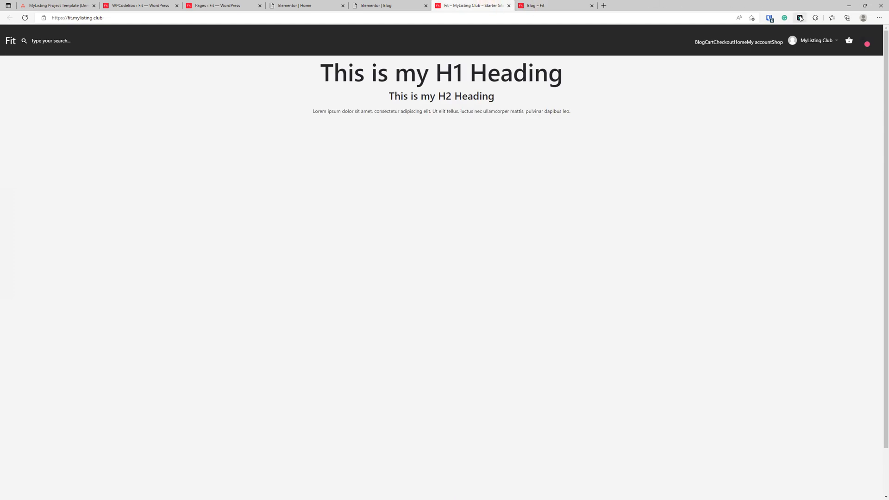
Step: Inspect the font of the H1 heading on the live Home page with the Hoverify inspector
left_click(800, 17)
left_click(752, 53)
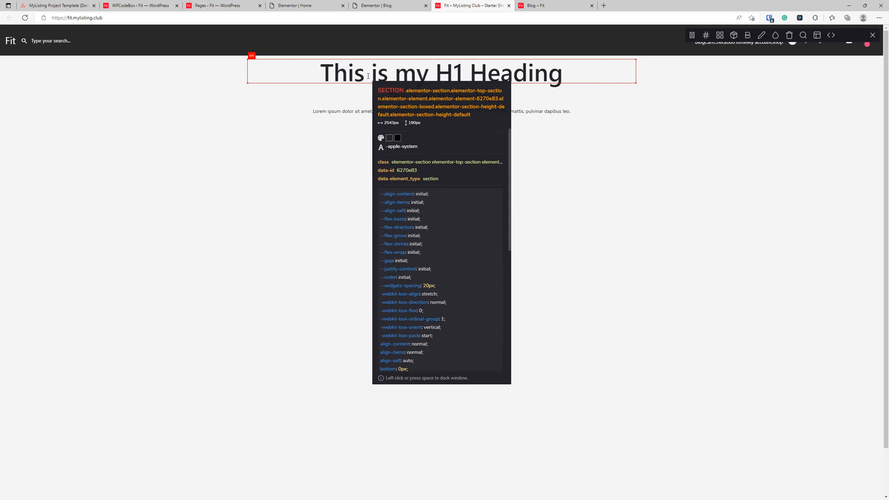
key("Escape")
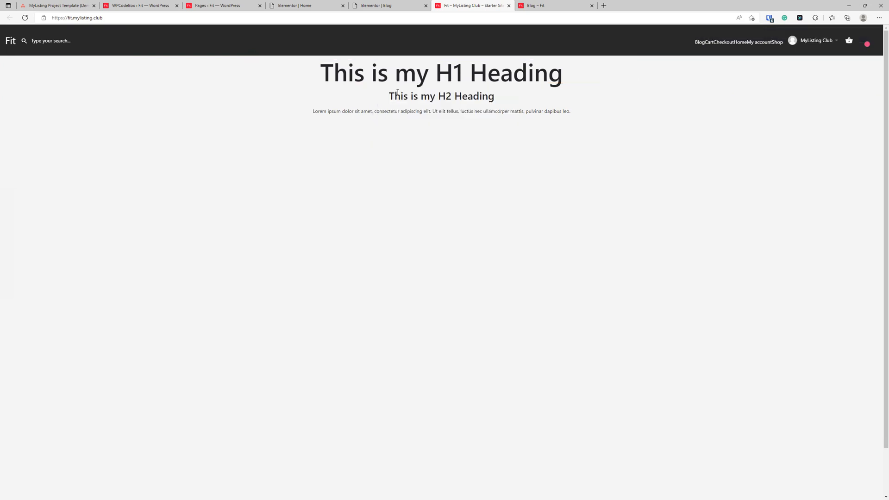
left_click(539, 5)
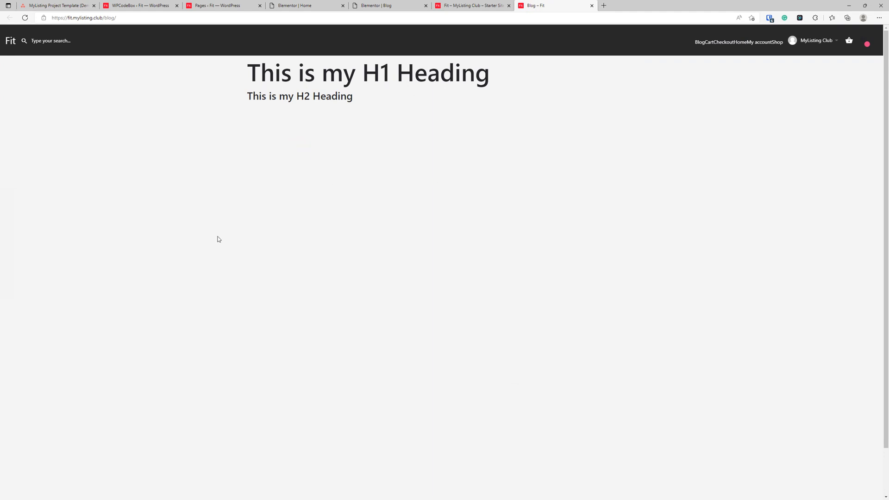
left_click(267, 224)
right_click(159, 219)
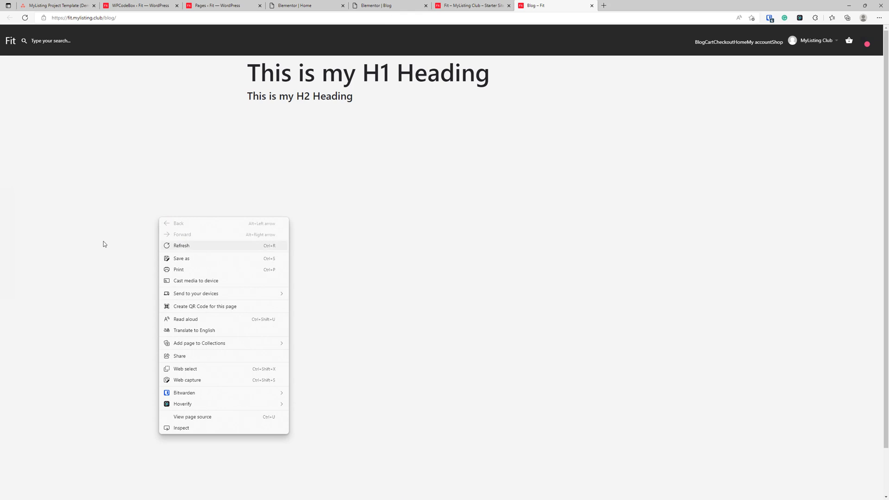
left_click(104, 91)
Step: Exit Site Settings in the Home page's editor and preview the page in tablet and mobile responsive views
left_click(296, 6)
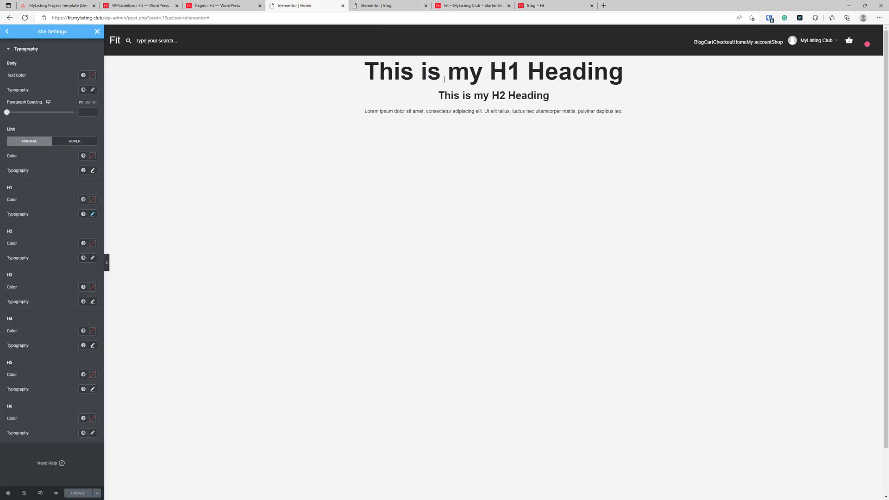
left_click(97, 31)
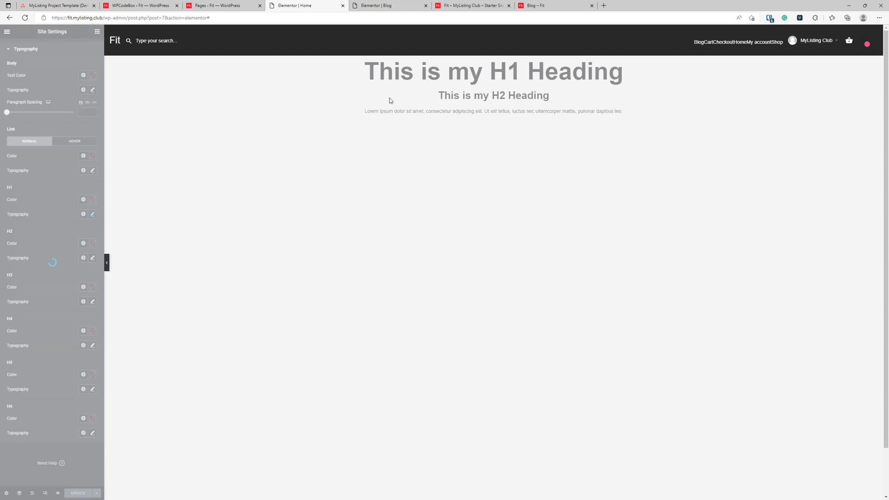
left_click(45, 493)
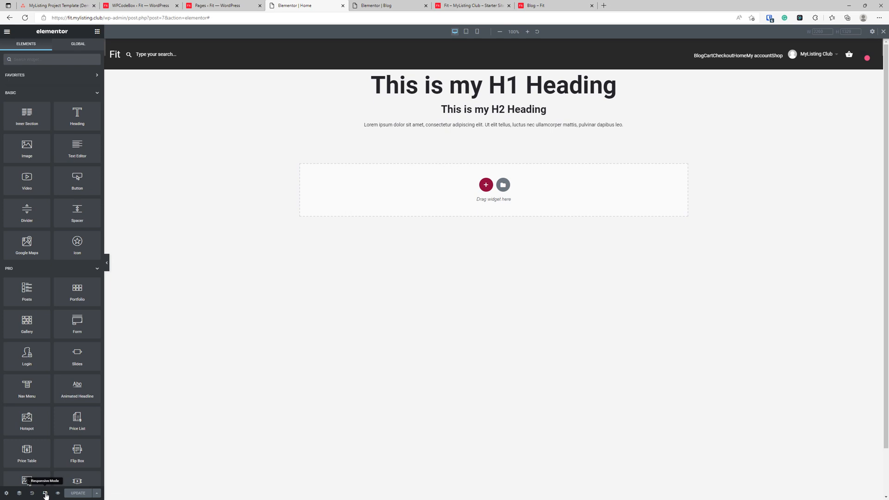
left_click(467, 32)
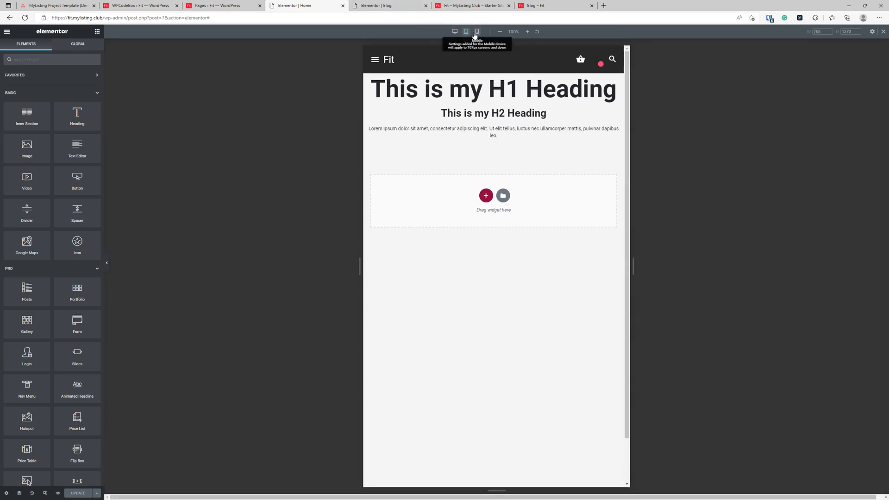
left_click(477, 33)
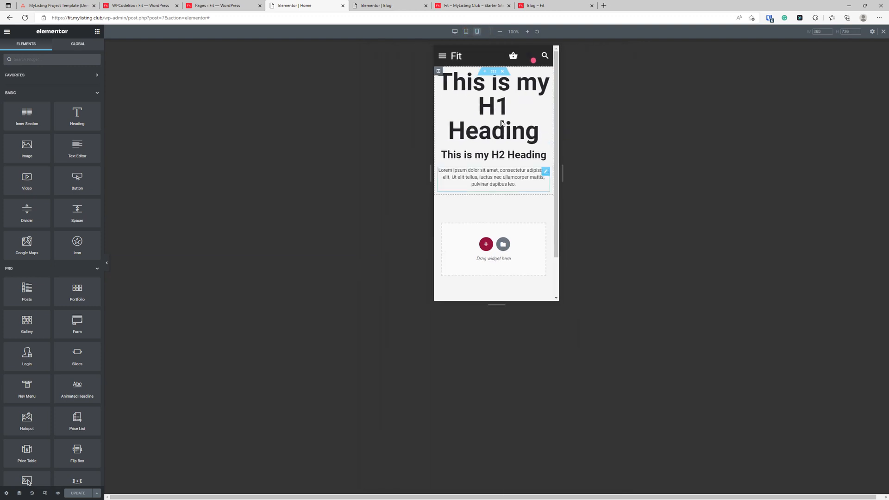
left_click(108, 263)
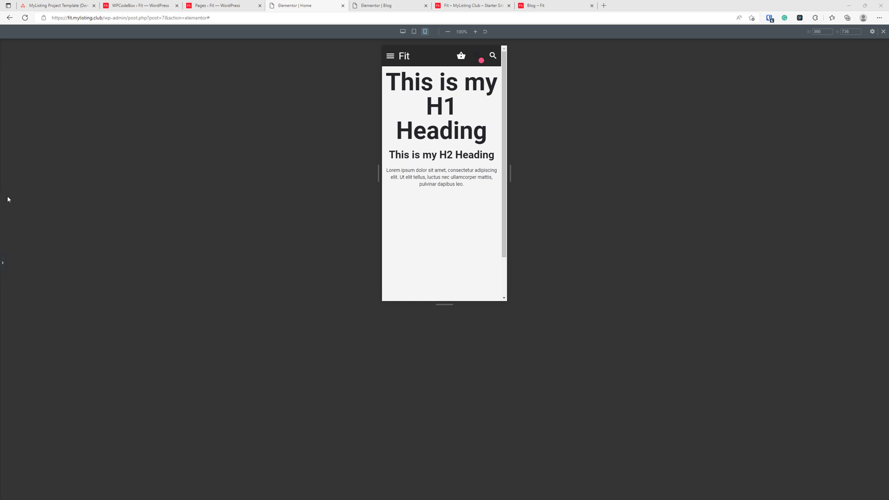
Step: Reload the Home page's Elementor editor and select the H1 heading for inspection
left_click(25, 18)
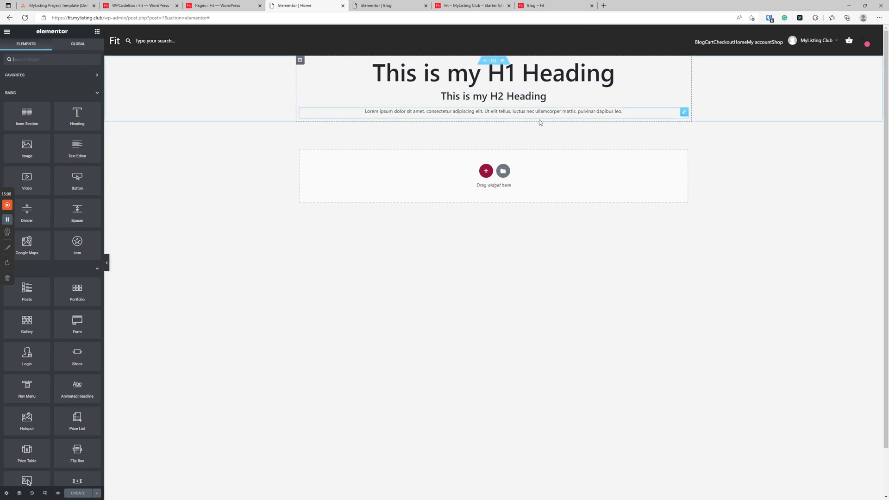
left_click(550, 97)
left_click(601, 73)
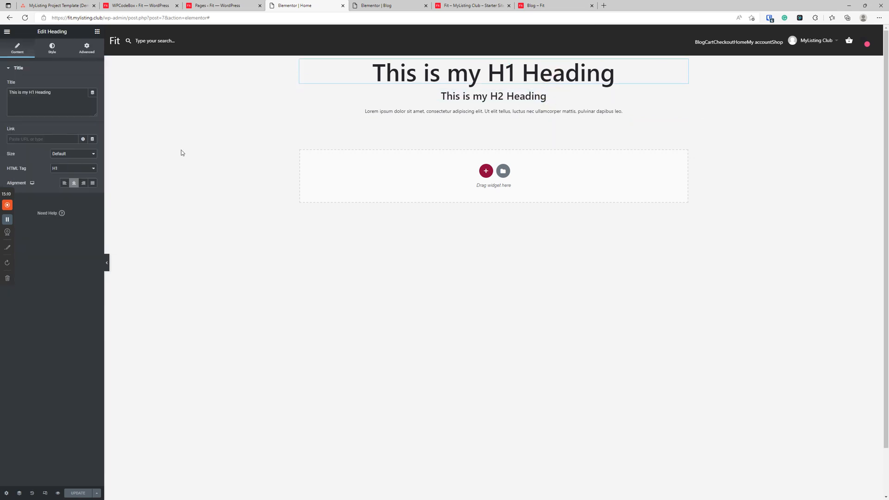
Step: Set the site-wide H1 typography size to 60 px in Site Settings
left_click(7, 31)
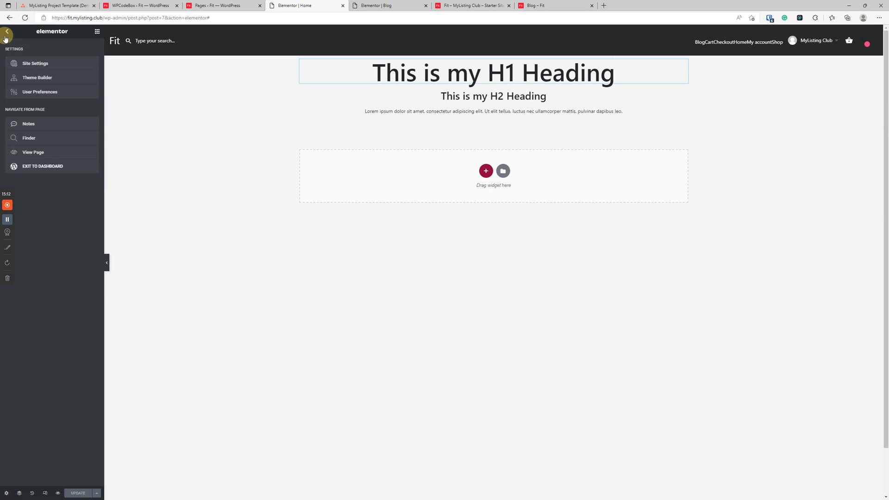
left_click(53, 69)
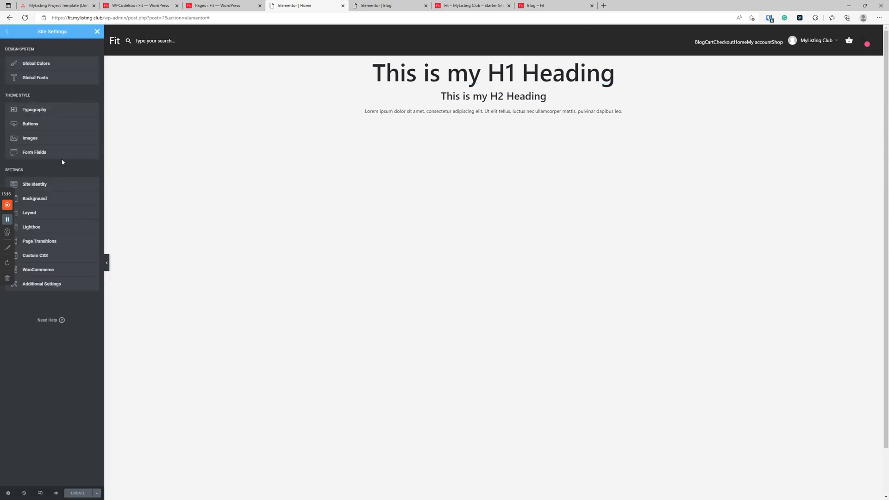
left_click(56, 109)
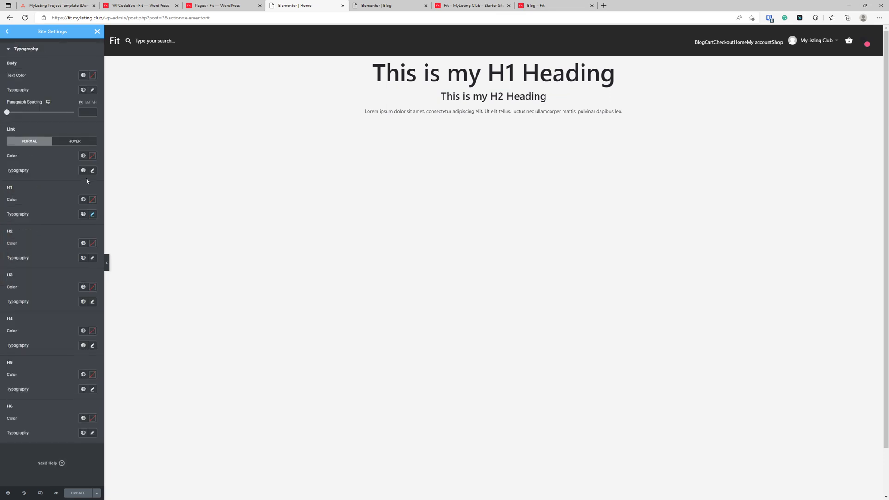
left_click(93, 214)
left_click_drag(32, 270, 29, 270)
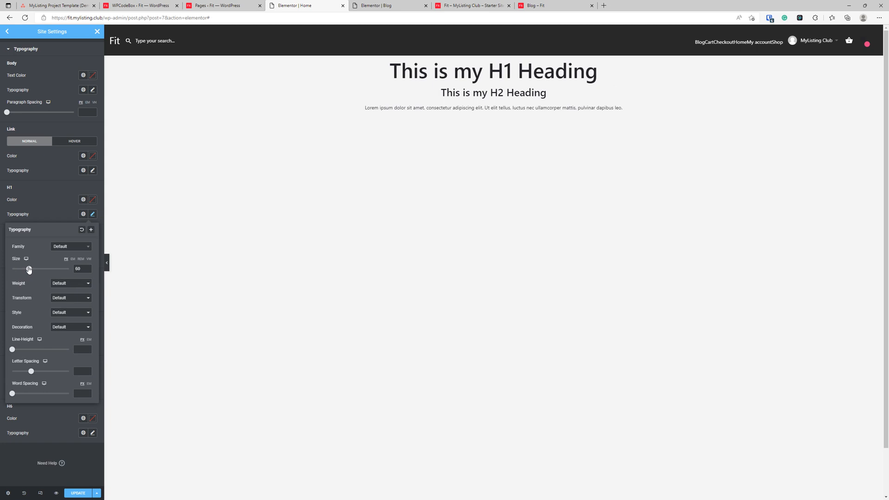
Step: Preview the H1 size setting in tablet and mobile views
left_click(26, 258)
left_click(26, 267)
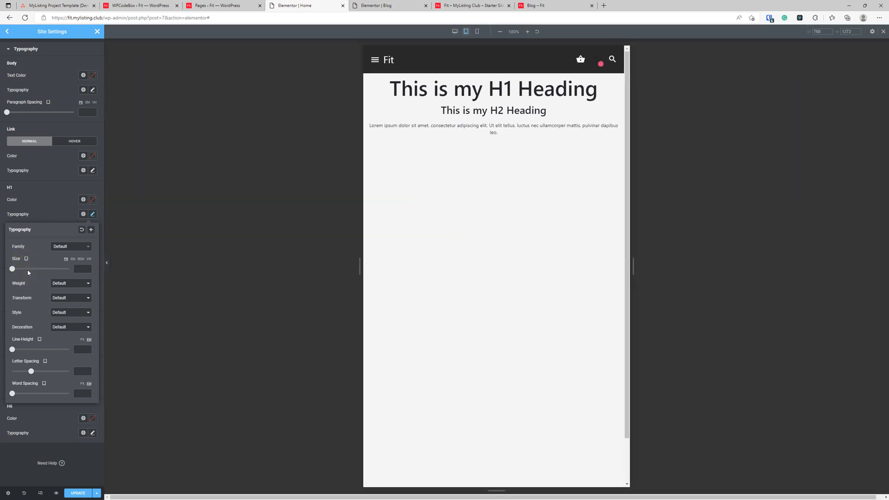
left_click(477, 31)
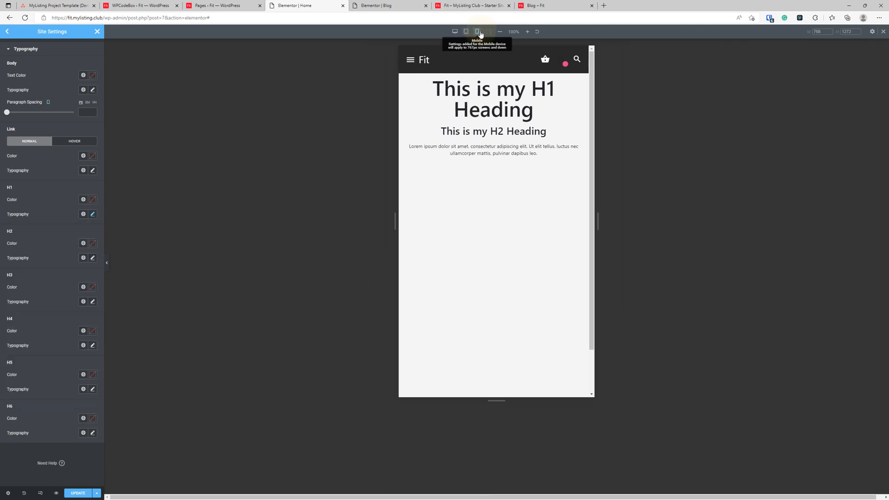
Step: Reset the site-wide H1 typography to its default, return to desktop view and exit Site Settings
left_click(92, 214)
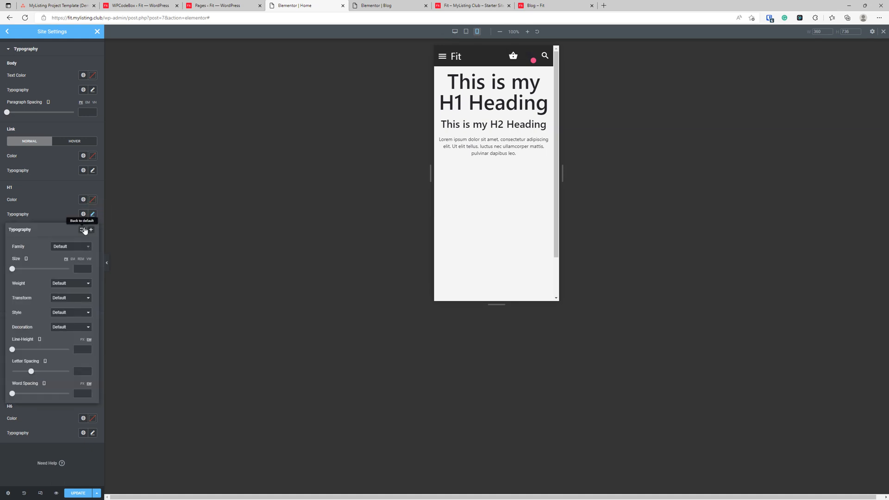
left_click(81, 230)
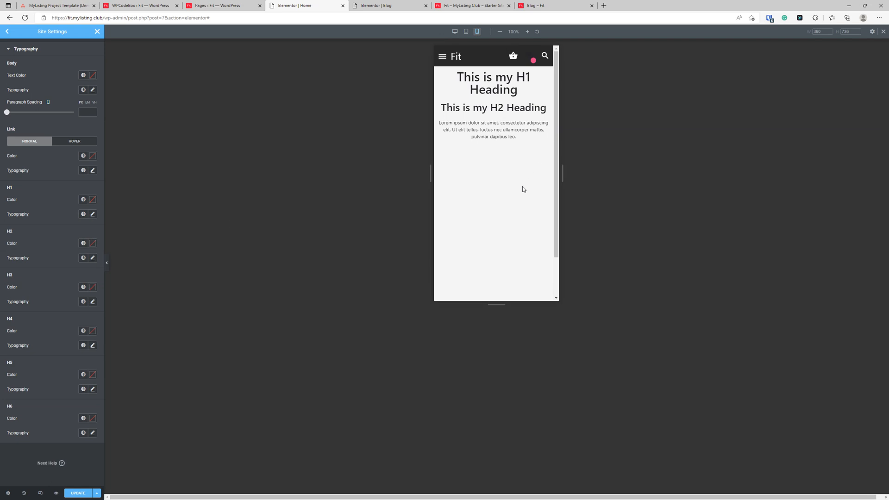
left_click(455, 31)
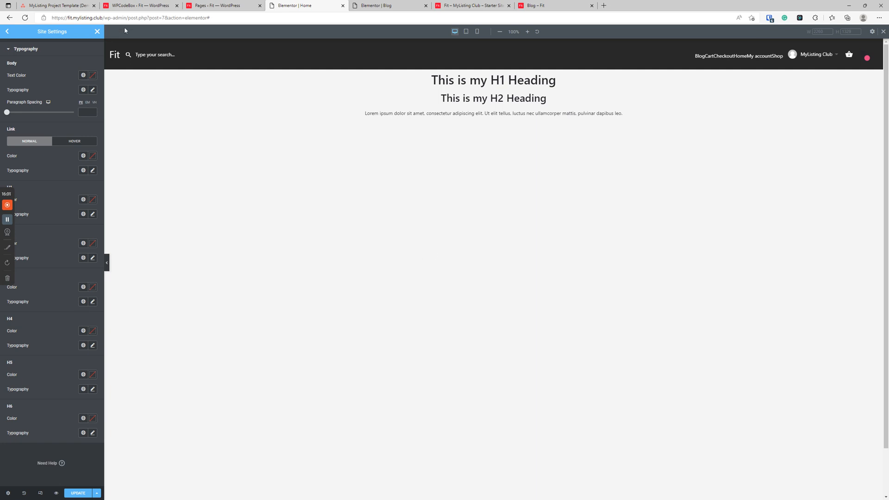
left_click(96, 31)
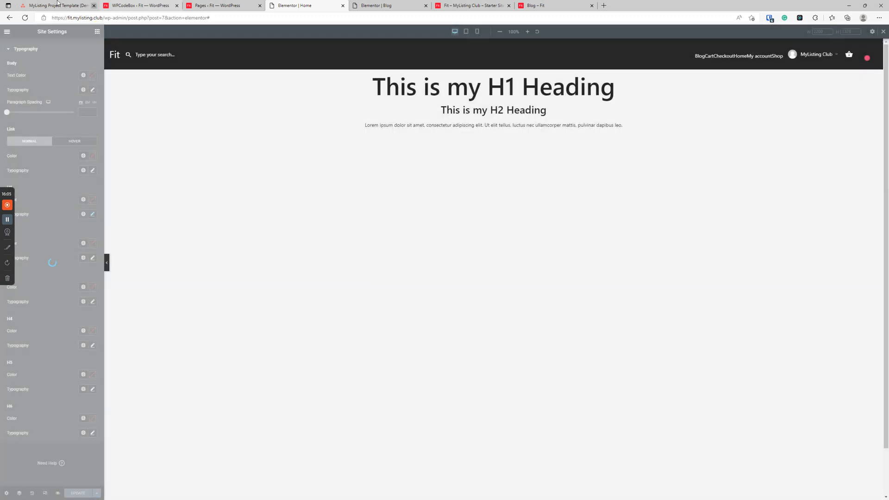
Step: Review the Typography and Elementor Global Fonts cards on the Asana project template board
left_click(58, 5)
left_click(61, 113)
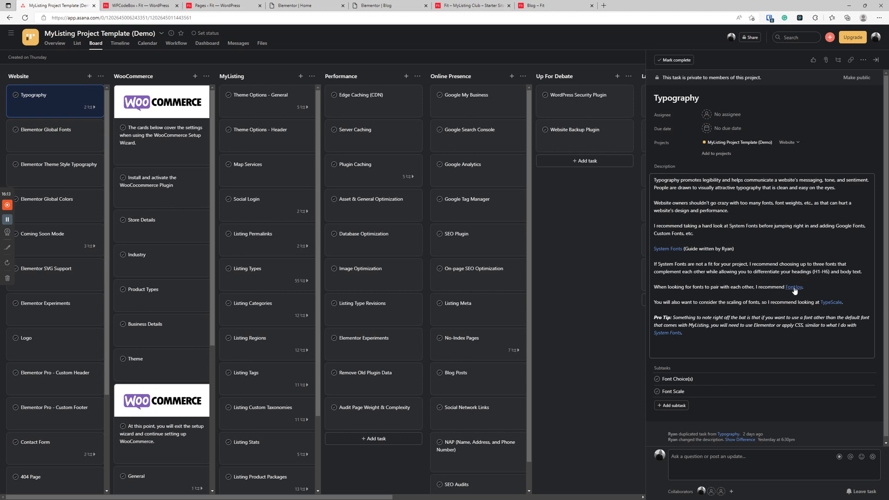
mouse_move(794, 289)
left_click(60, 137)
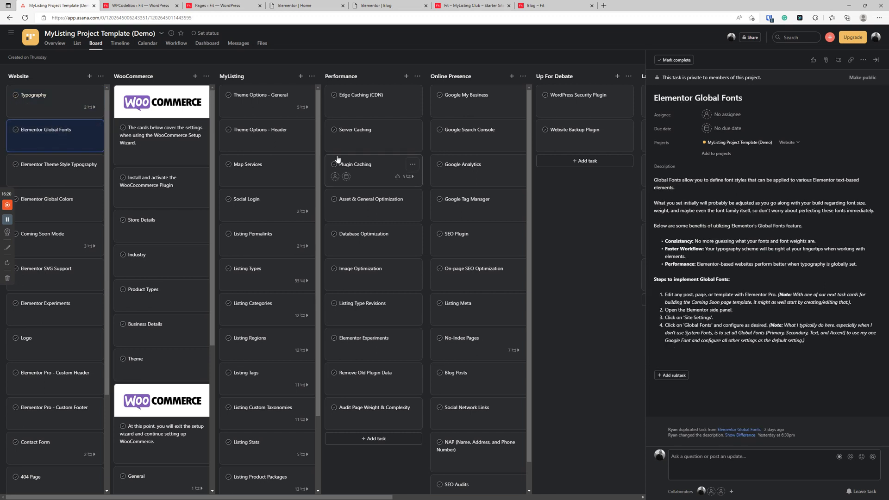
Step: In the Home page's Elementor Site Settings, set the Primary global font size to 13 px
left_click(338, 5)
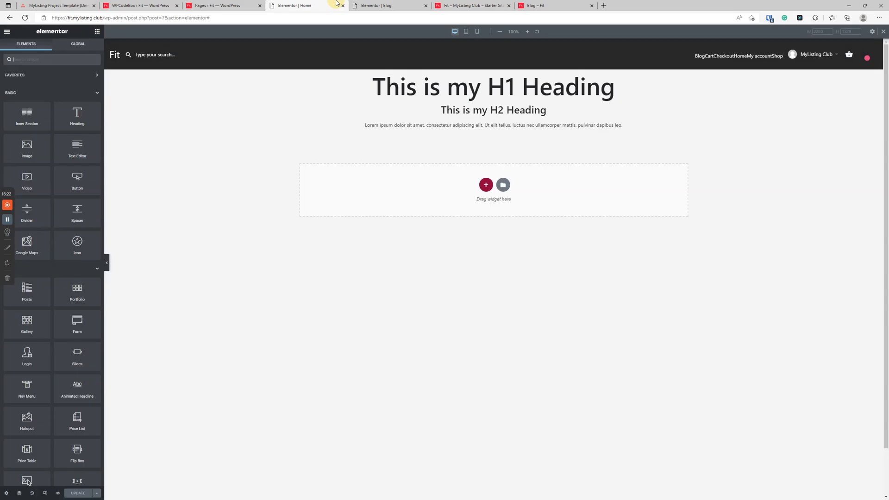
left_click(391, 85)
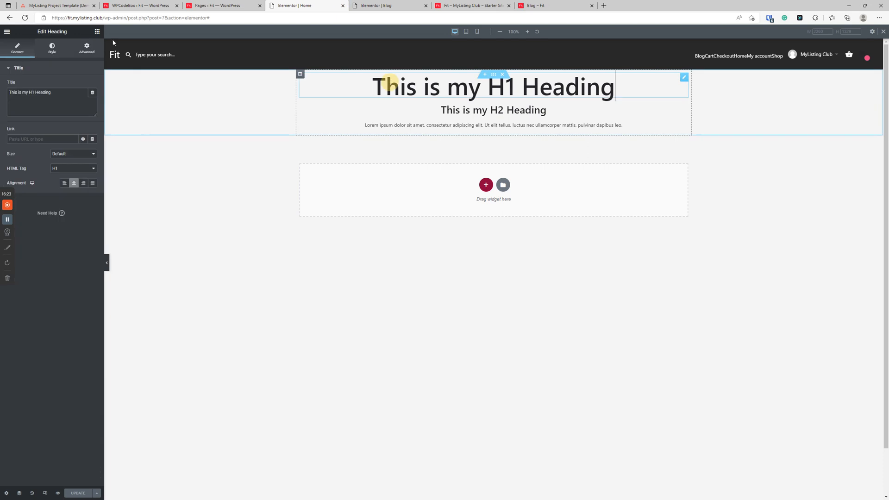
left_click(7, 32)
left_click(46, 65)
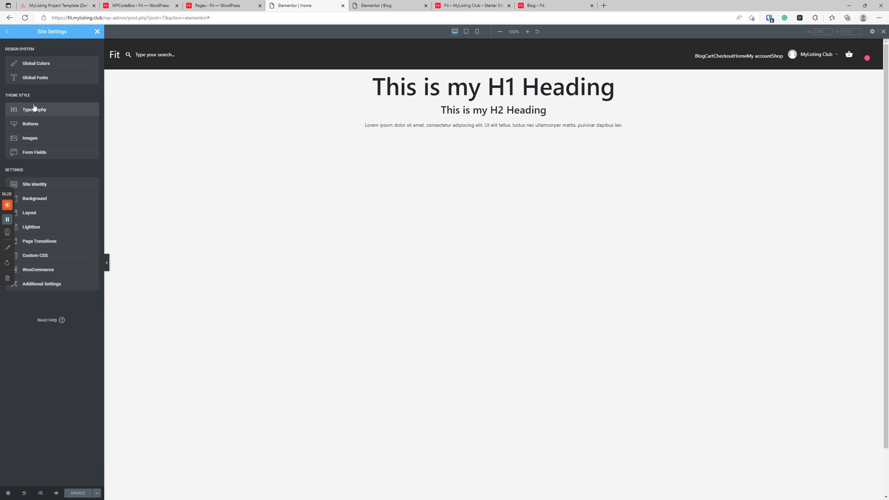
left_click(53, 83)
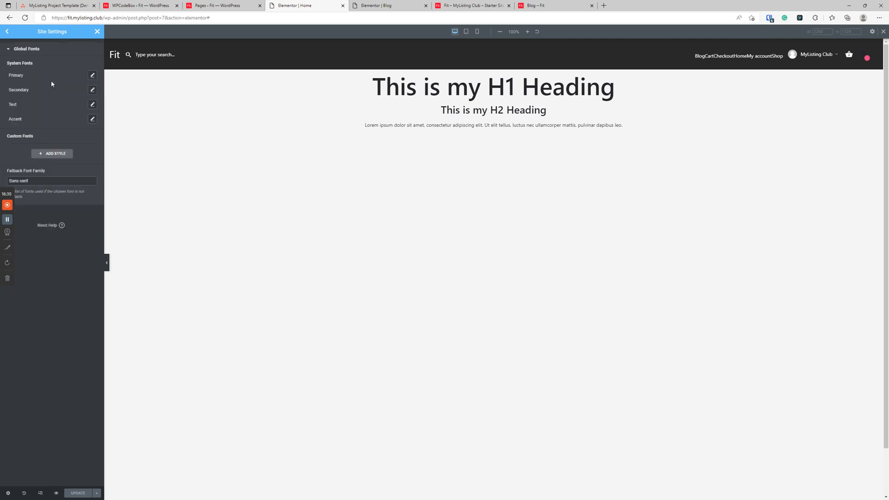
left_click(92, 75)
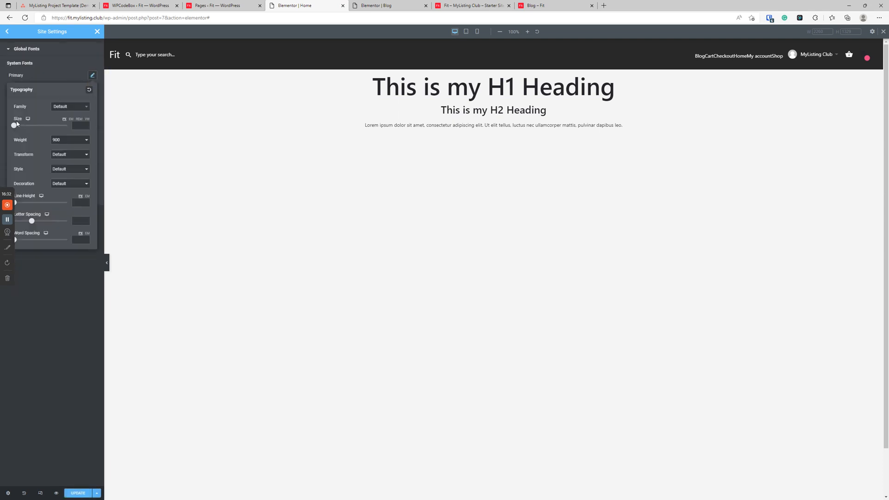
mouse_move(14, 126)
left_mouse_down()
mouse_move(50, 125)
mouse_move(17, 135)
left_mouse_up()
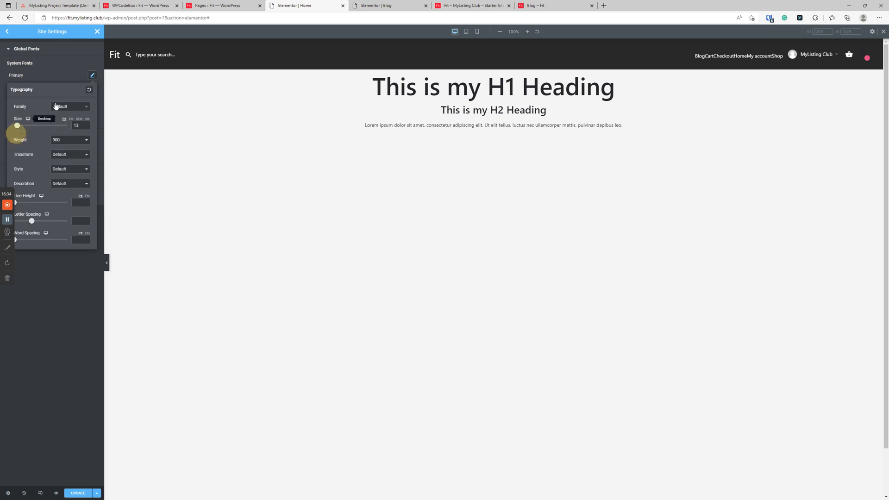
left_click(90, 91)
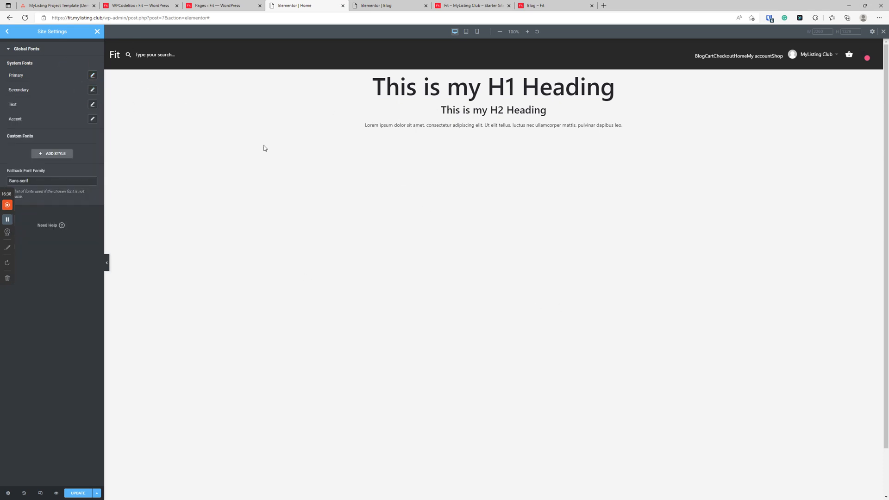
Step: Enlarge the Text global font size, exit Site Settings and save the changes
left_click(93, 105)
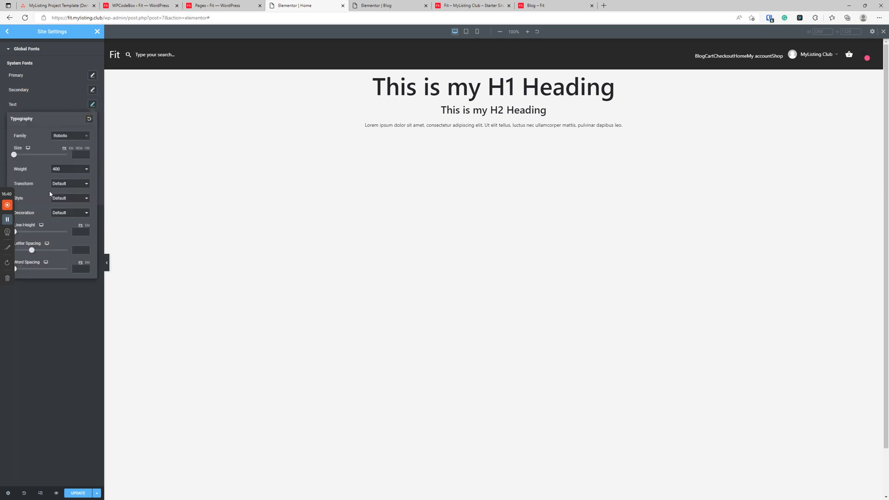
left_click_drag(12, 156, 43, 155)
left_click(98, 31)
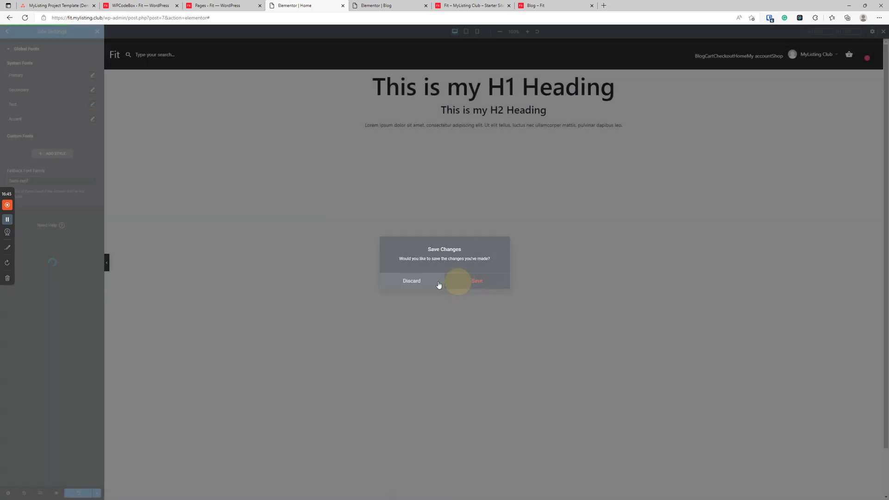
left_click(439, 285)
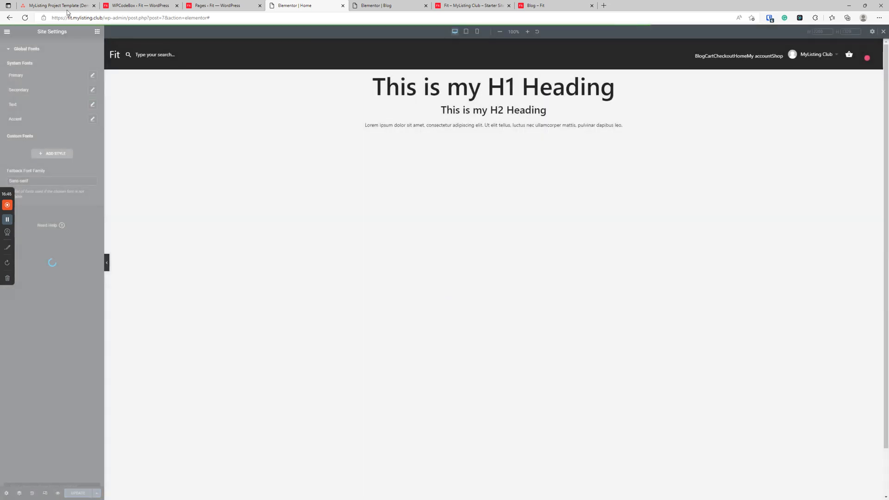
Step: Open Elementor's Tools page in a new tab from the WordPress admin and regenerate the CSS files and data
left_click(139, 6)
left_click(314, 5)
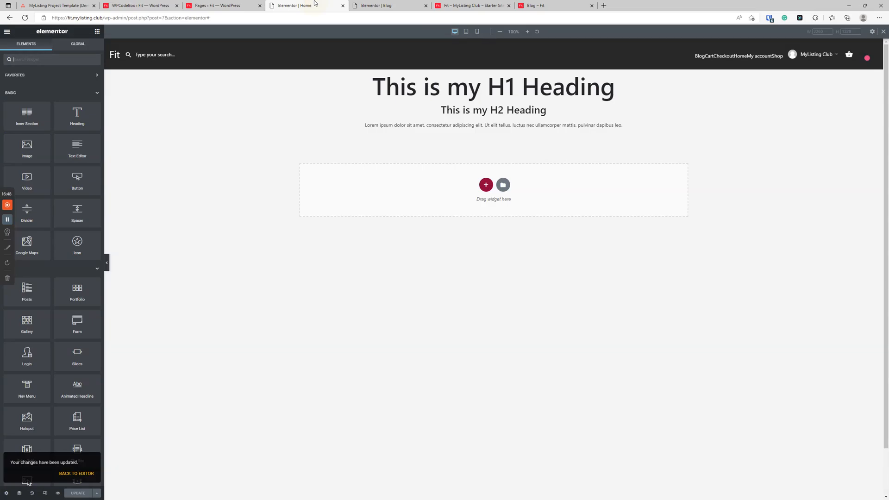
left_click(170, 4)
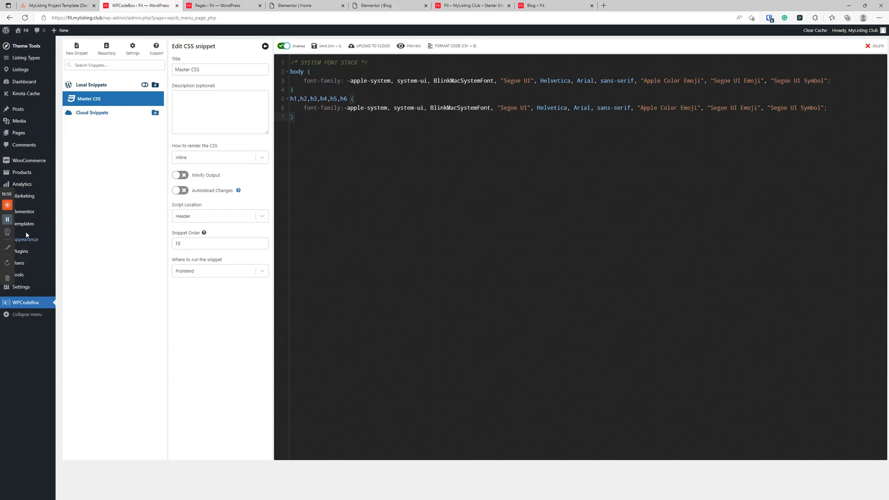
mouse_move(35, 218)
right_click(67, 261)
left_click(85, 271)
left_click(249, 3)
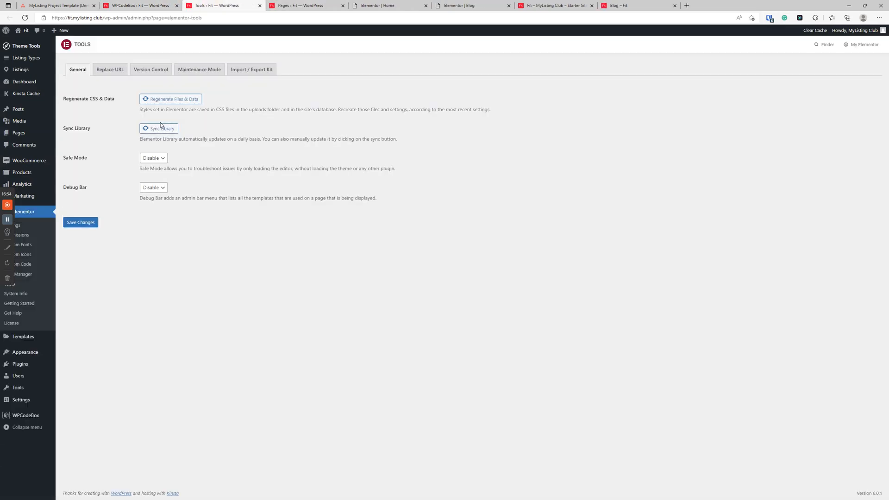
left_click(171, 105)
Step: In the Home page's Site Settings, reset the Text global font to its default typography
left_click(370, 5)
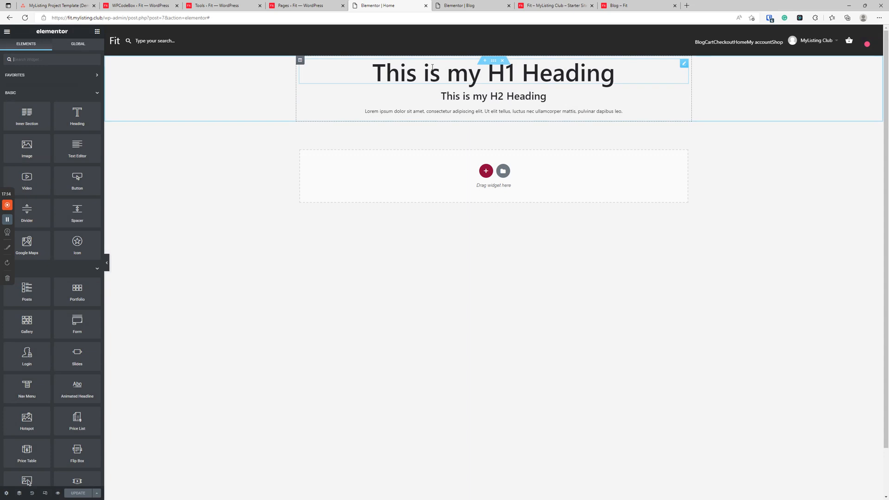
left_click(433, 67)
left_click(7, 31)
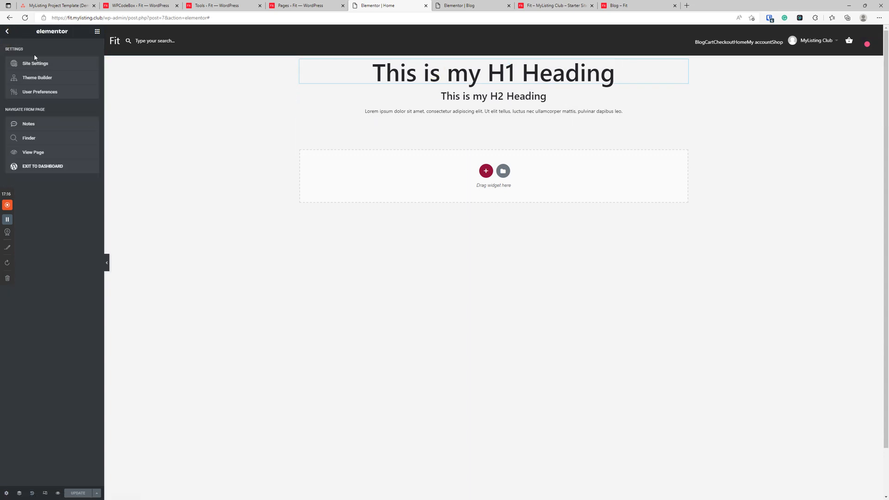
left_click(37, 63)
left_click(50, 80)
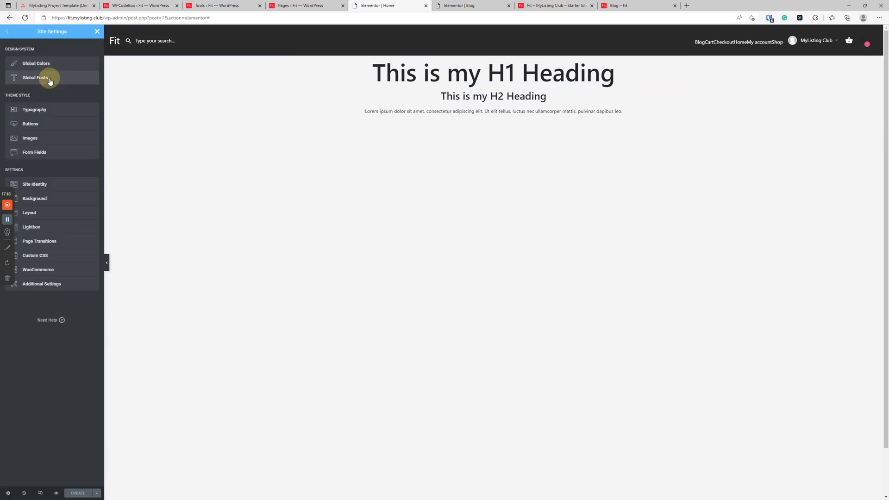
left_click(92, 105)
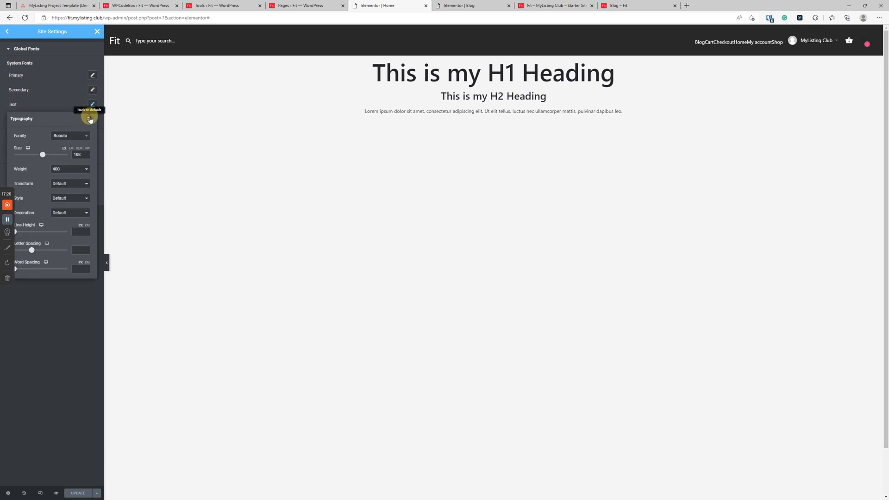
left_click(91, 120)
Step: Reset the Primary global font to its default typography, update the changes and exit Site Settings
left_click(93, 75)
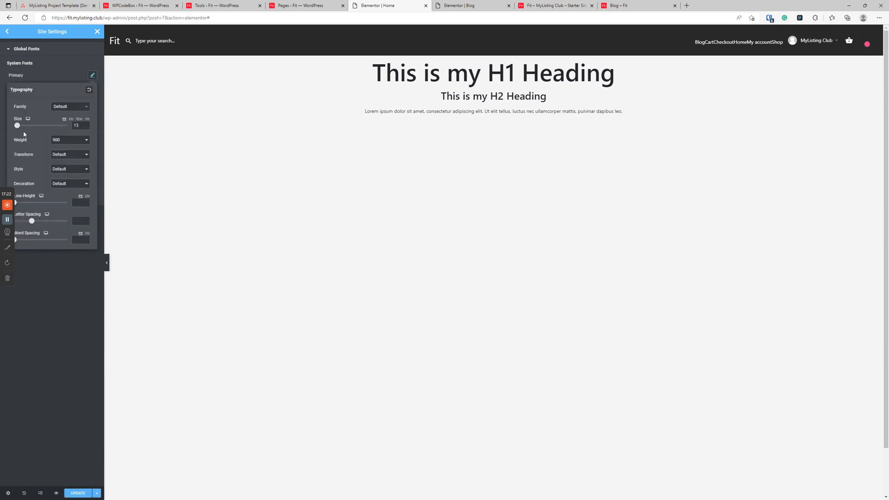
left_click_drag(17, 125, 49, 121)
left_click(89, 90)
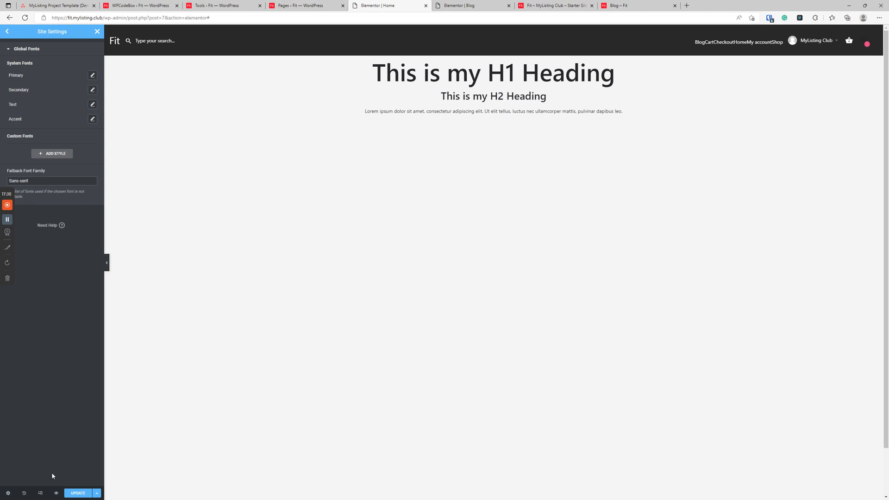
left_click(75, 493)
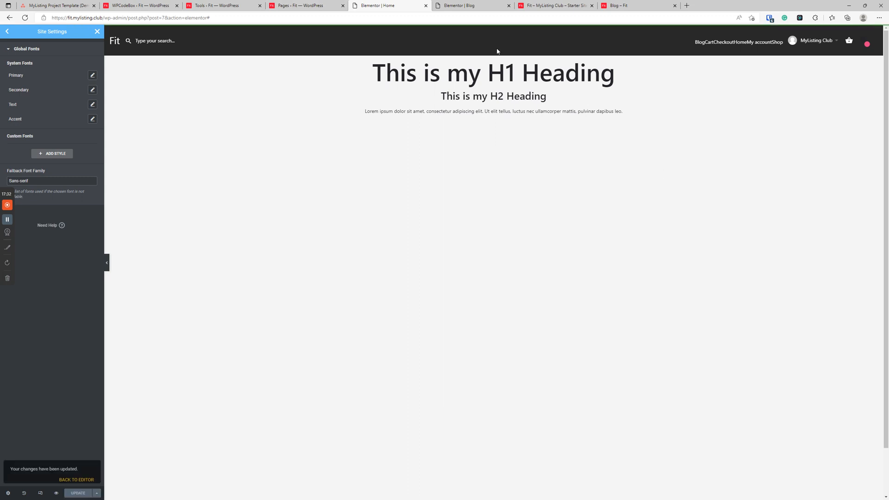
left_click(96, 31)
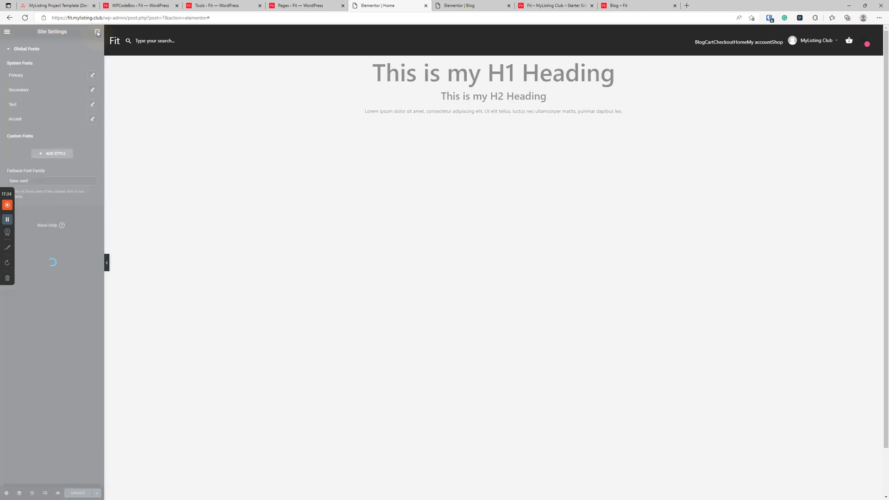
Step: Switch to the Asana project template and review the Elementor Theme Style Typography and Elementor Global Colors tasks
left_click(65, 5)
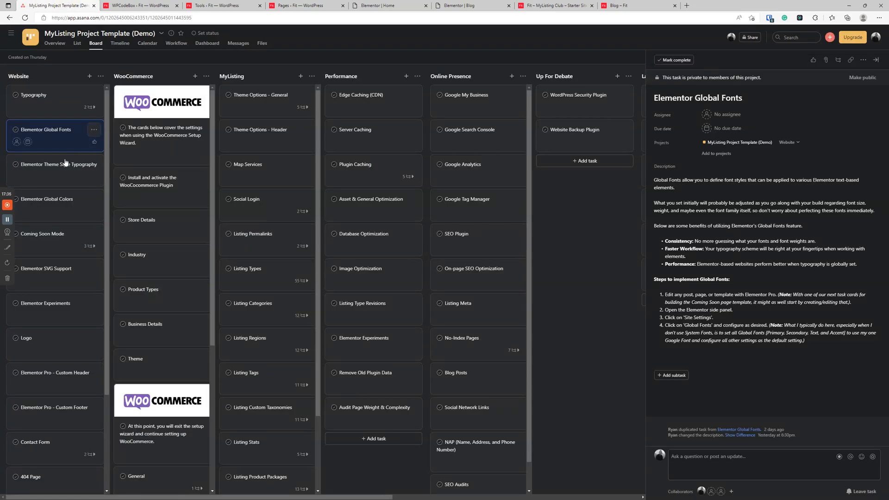
left_click(65, 171)
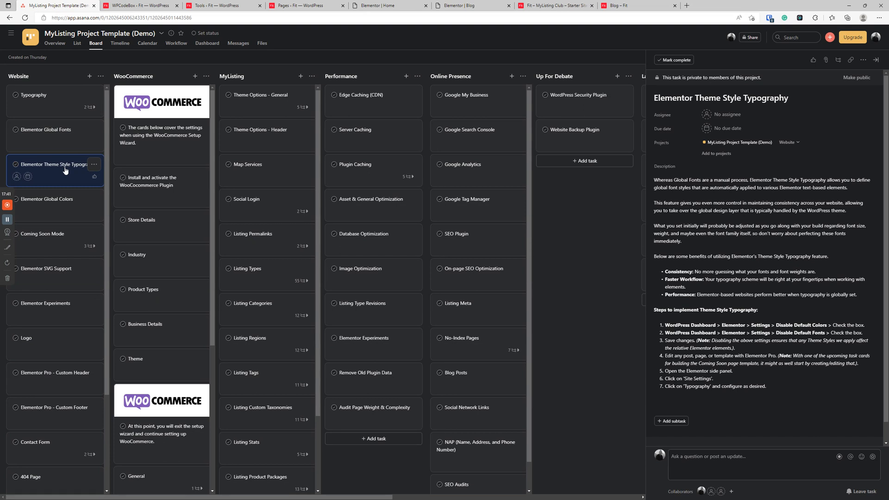
left_click(60, 202)
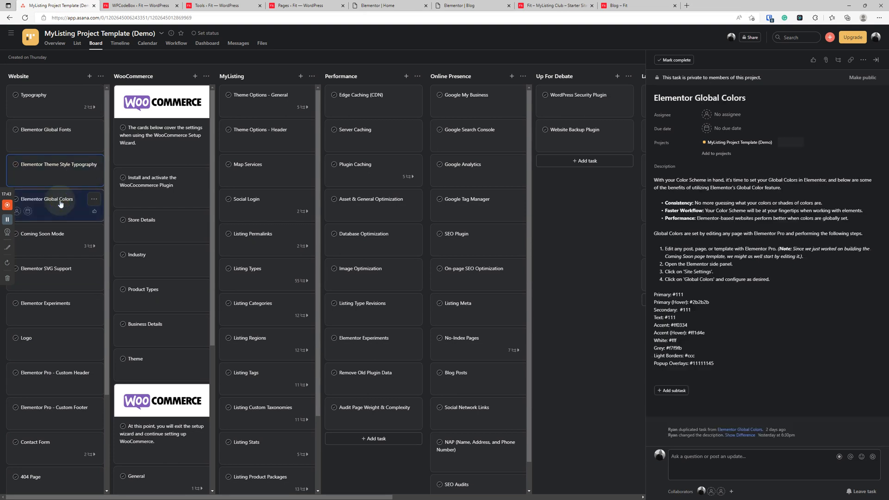
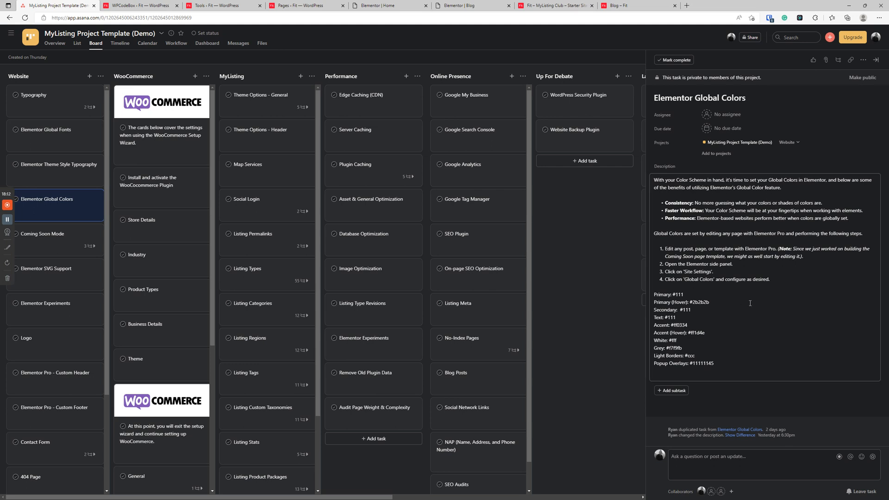
Step: Return to the Elementor editor of the Home page and open Global Colors in Site Settings
left_click(357, 4)
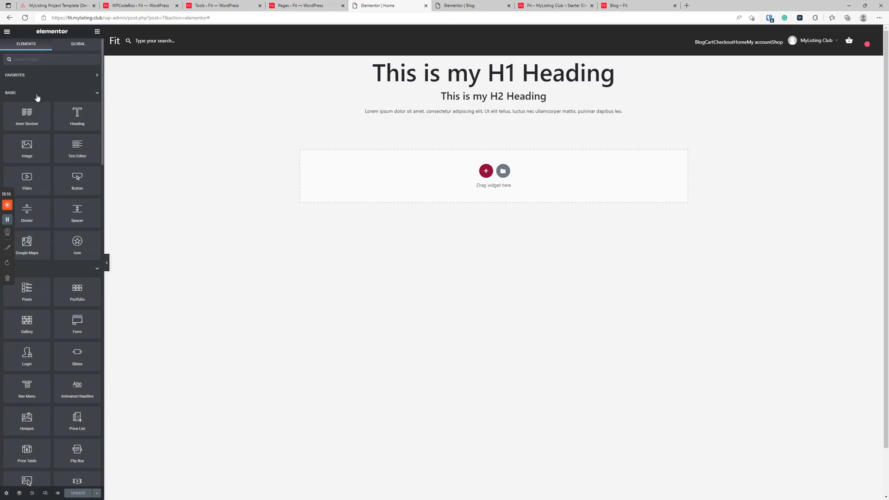
left_click(7, 31)
left_click(44, 63)
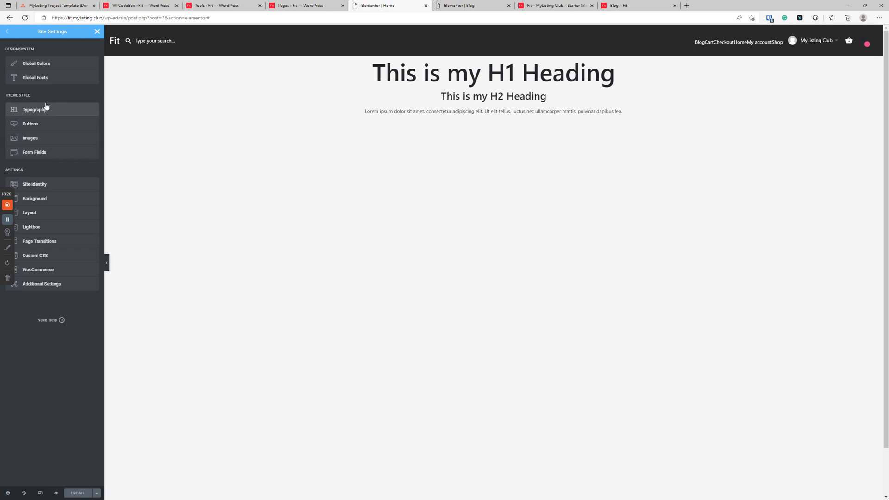
left_click(48, 65)
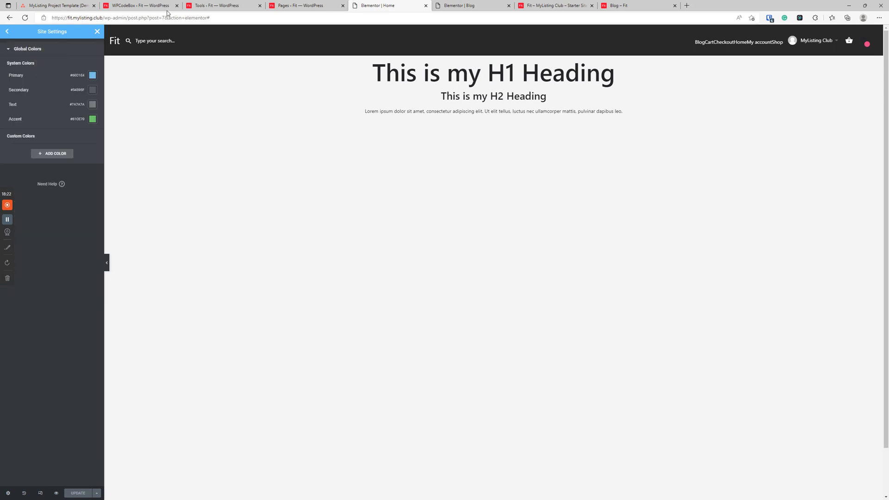
double_click(22, 77)
left_click(79, 233)
double_click(22, 74)
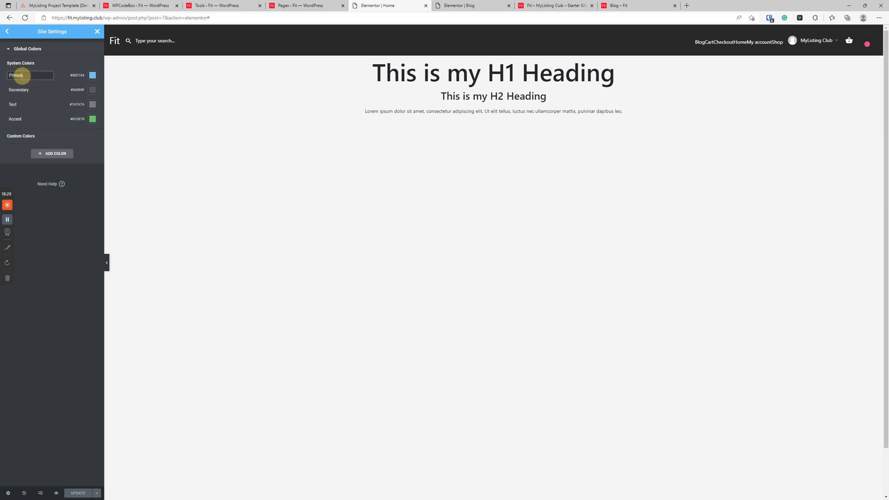
left_click(55, 239)
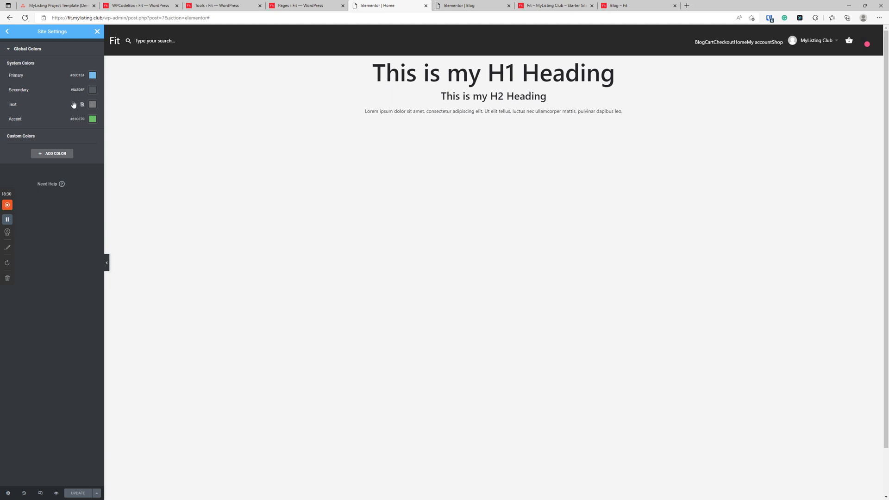
Step: Set the Primary global color to #111
left_click(91, 76)
triple_click(54, 184)
type("#")
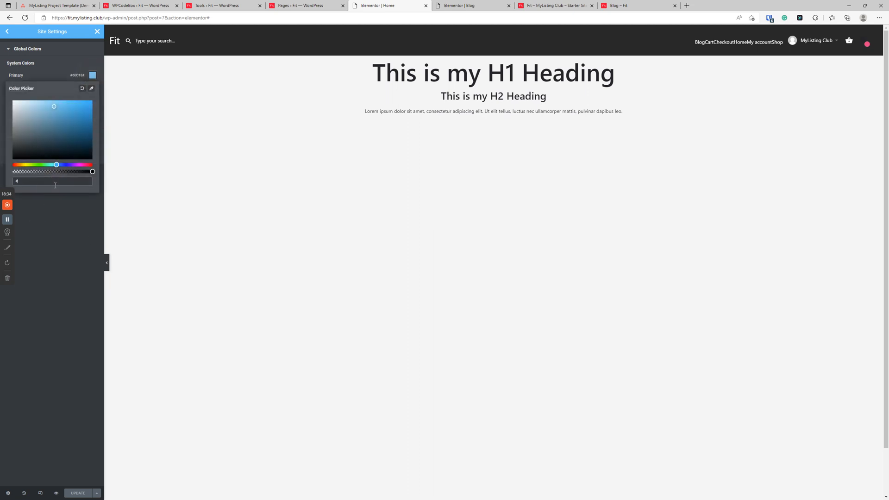
type("111")
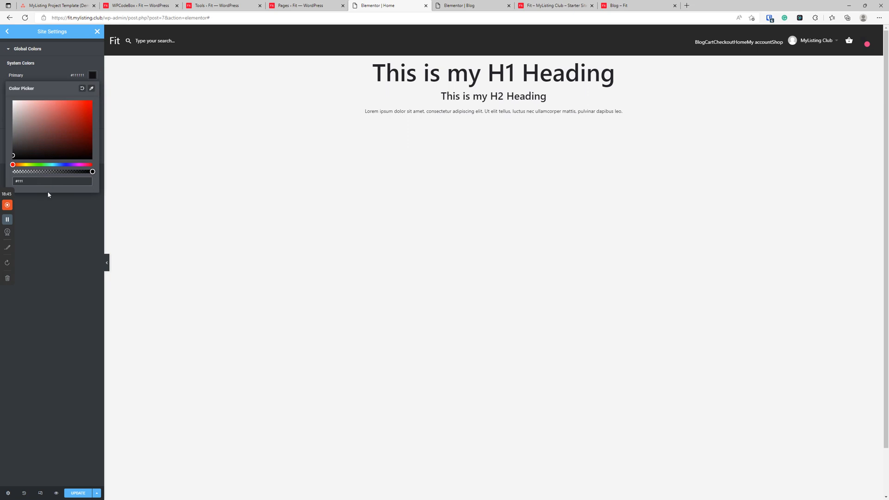
left_click(82, 218)
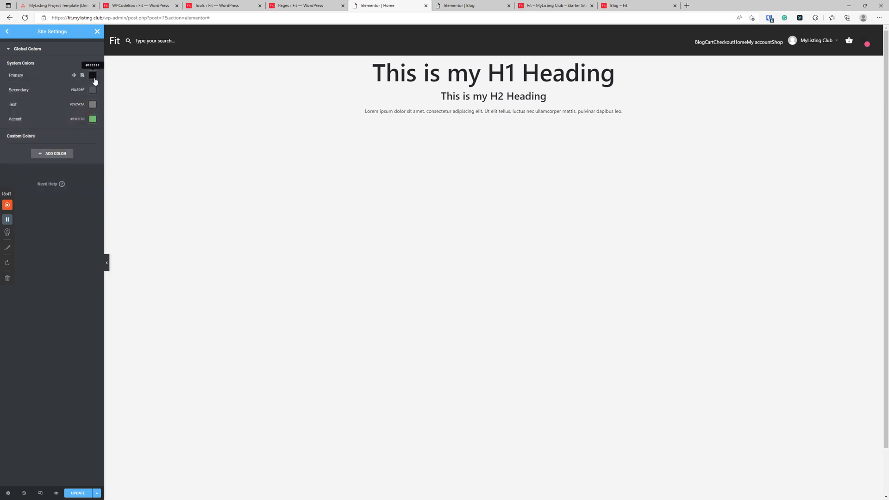
Step: Copy the Primary color's hex code and set the Secondary global color to #111
left_click(93, 76)
key("ctrl+c")
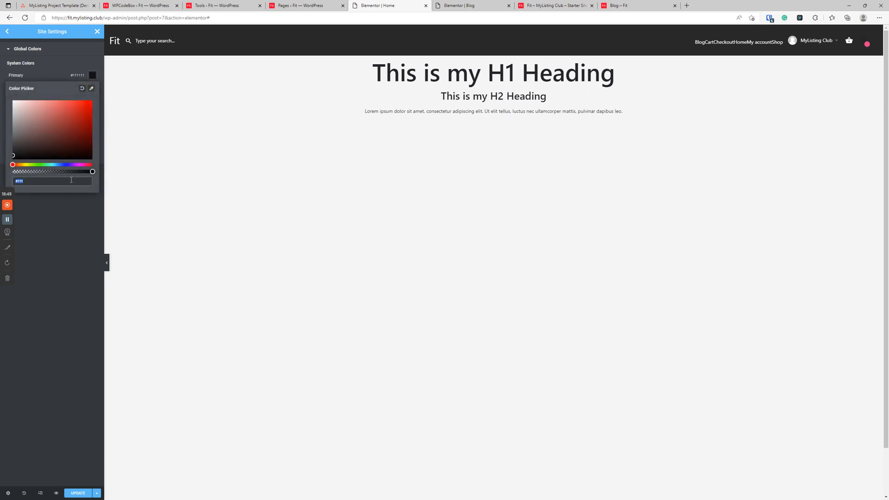
left_click(71, 215)
left_click(92, 90)
double_click(58, 191)
type("111")
left_click(55, 258)
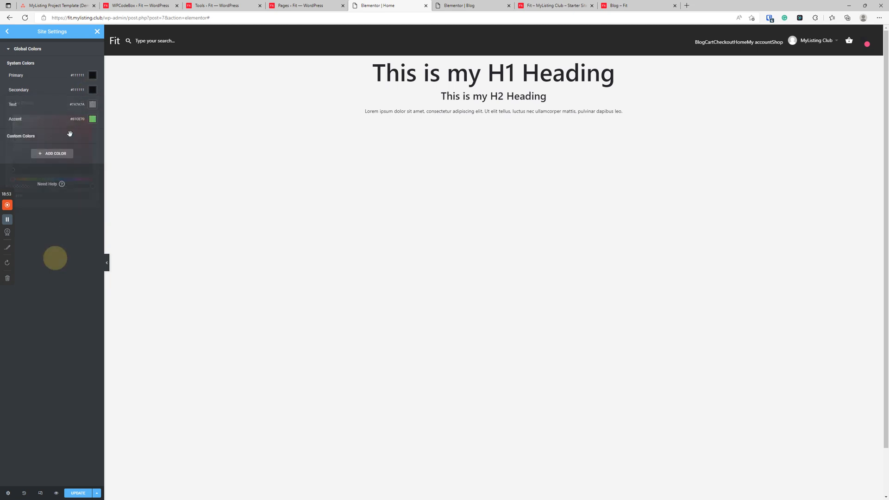
Step: Set the Text global color to the copied #111 code
left_click(93, 104)
left_click(58, 217)
double_click(59, 210)
key("ctrl+v")
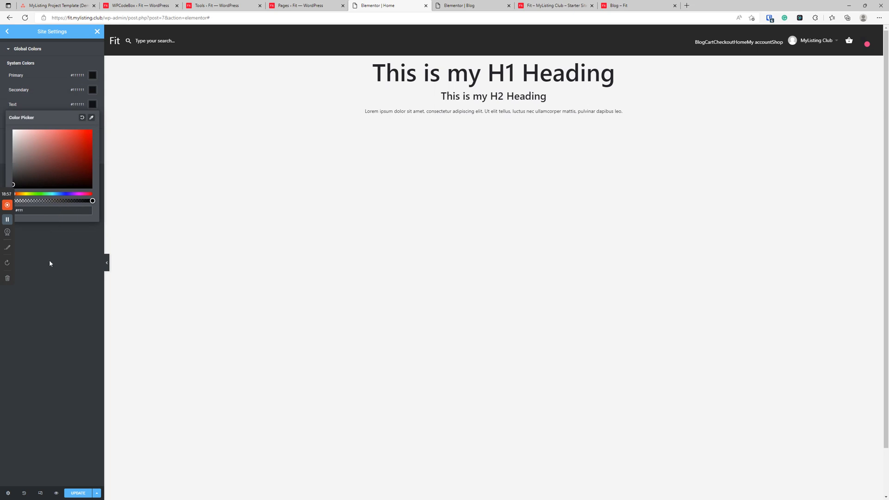
left_click(55, 258)
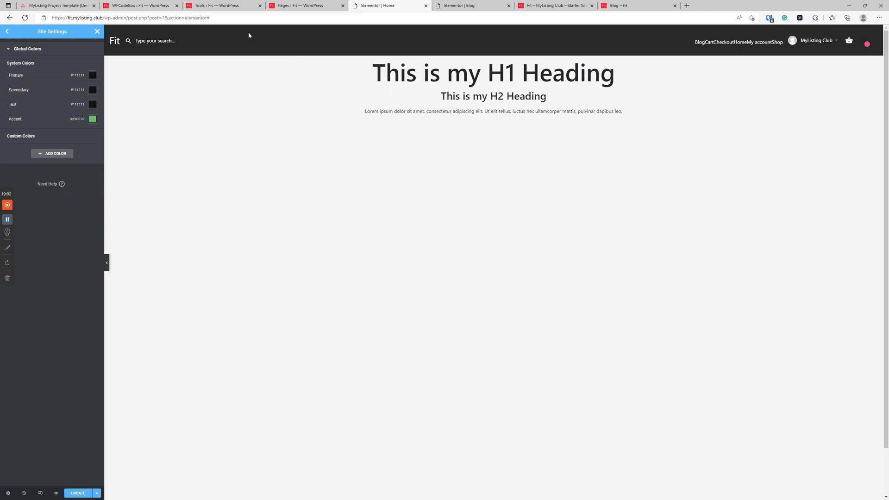
Step: Copy the Accent hex code from the Asana Global Colors task and set the Accent global color in Elementor to #ff0334
left_click(206, 18)
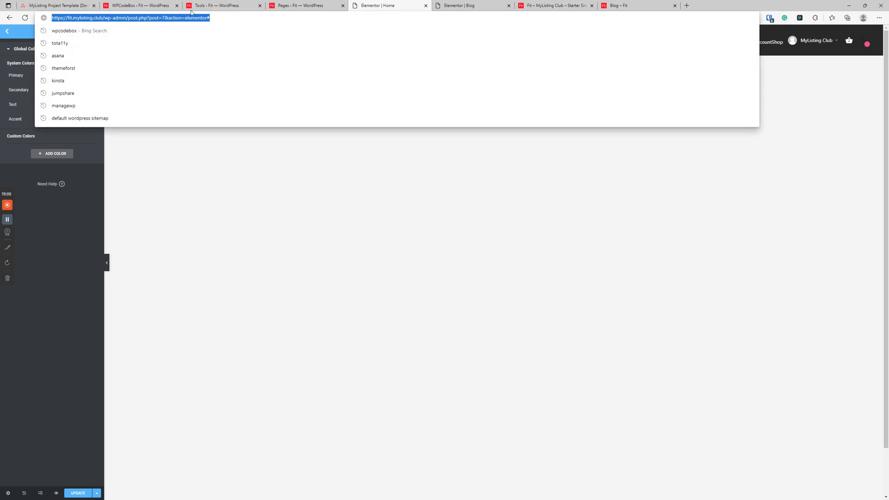
left_click(222, 5)
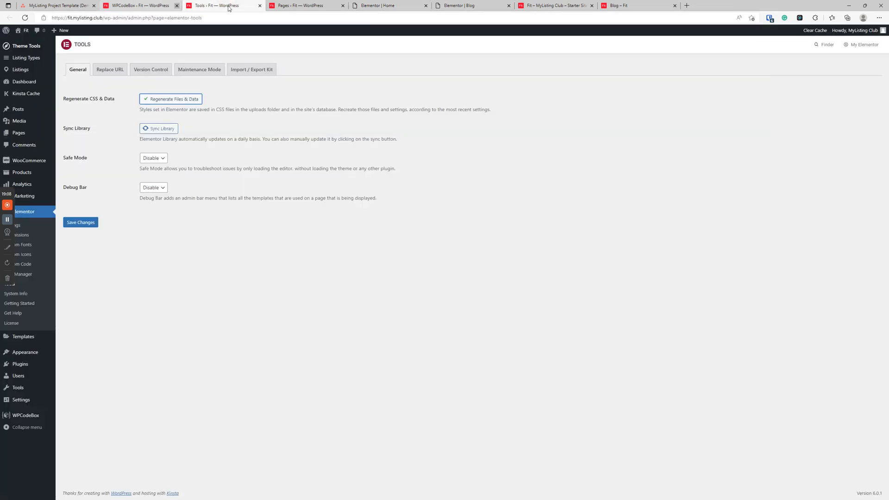
left_click(71, 9)
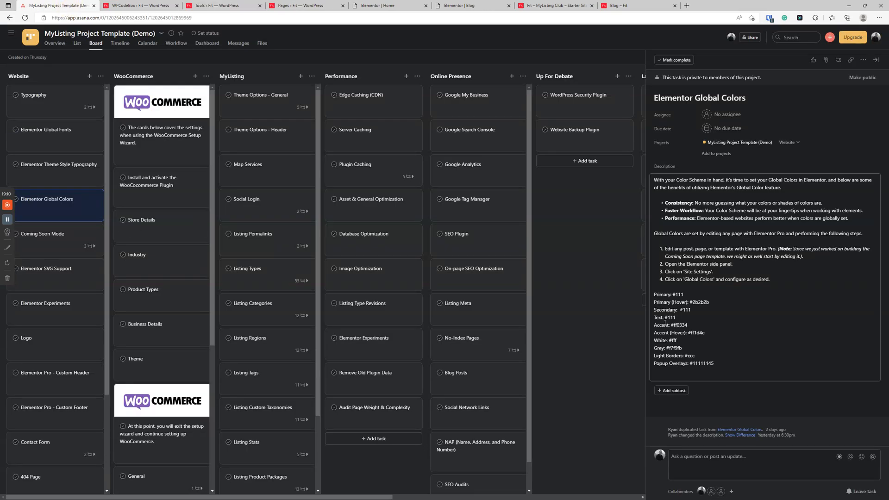
double_click(683, 325)
right_click(684, 325)
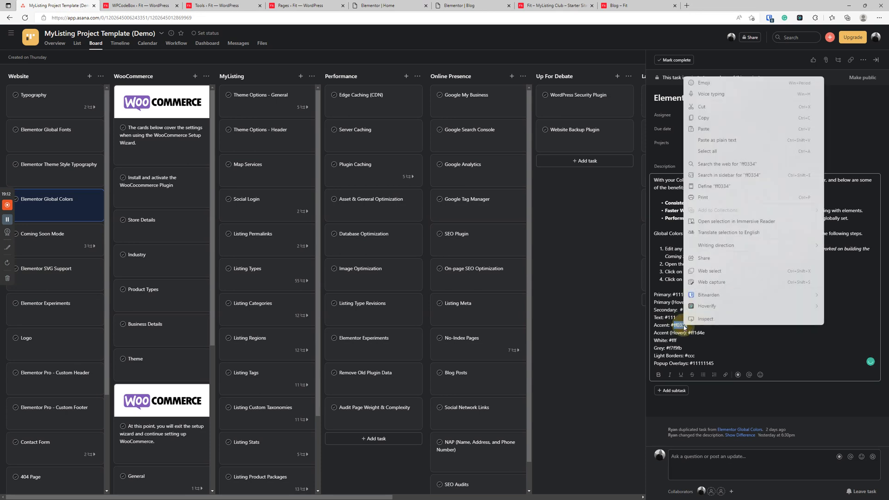
left_click(698, 120)
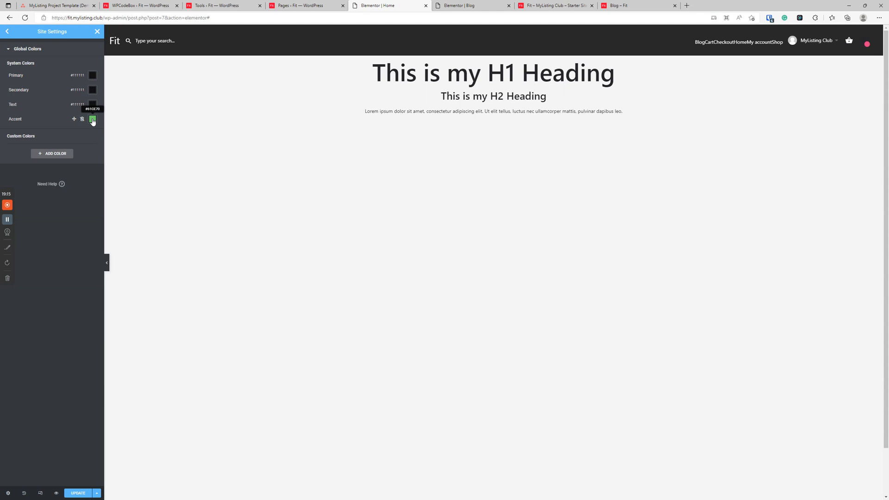
left_click(93, 121)
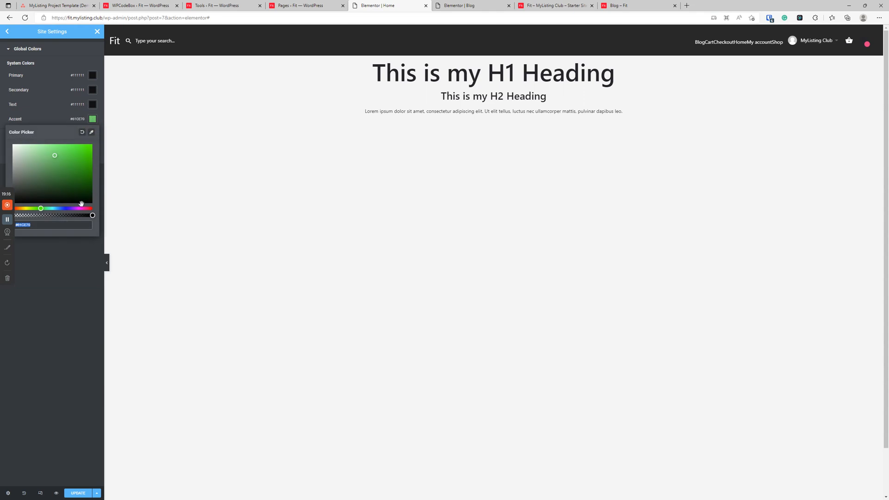
double_click(55, 228)
key("ctrl+v")
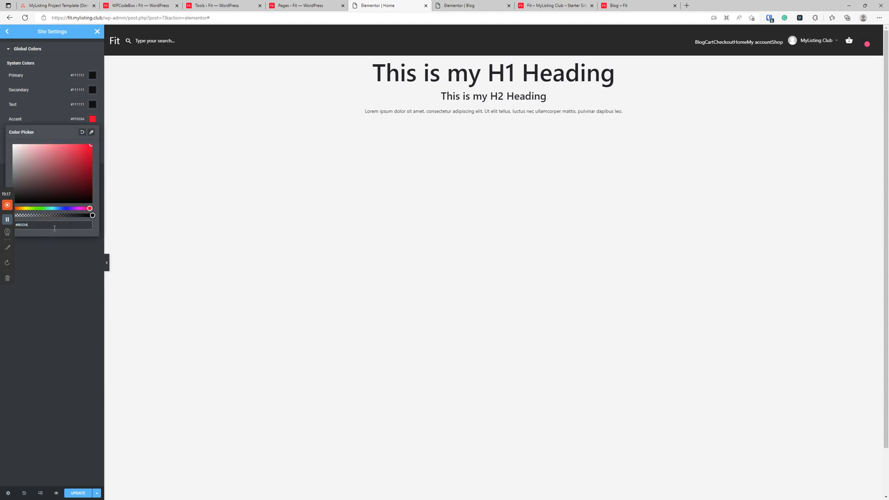
left_click(56, 308)
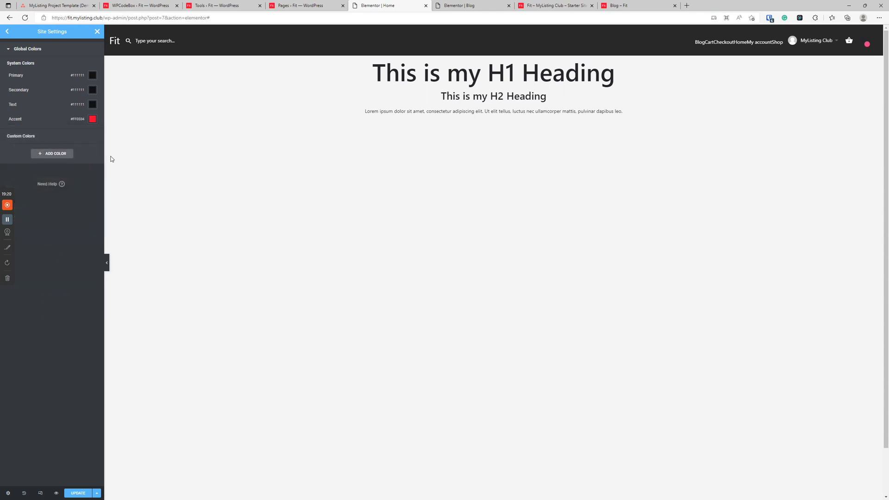
Step: Add a custom color named "Accent (Hover)" and open its color picker
left_click(19, 136)
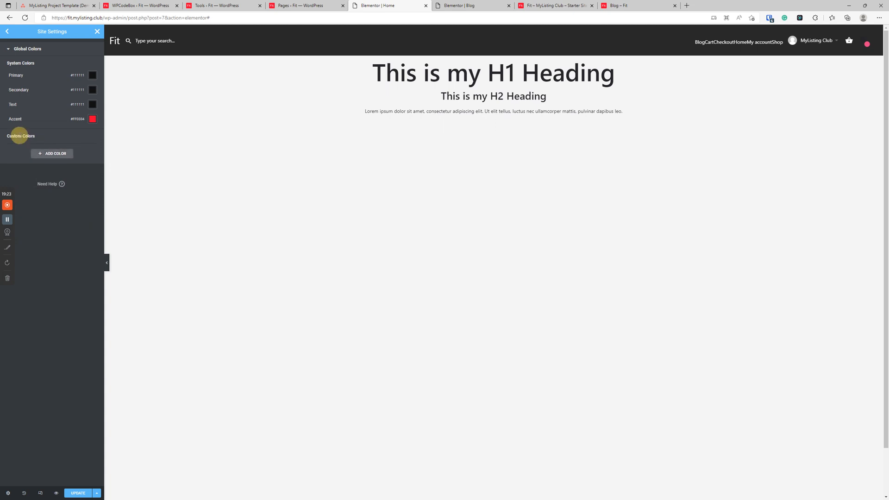
left_click(60, 154)
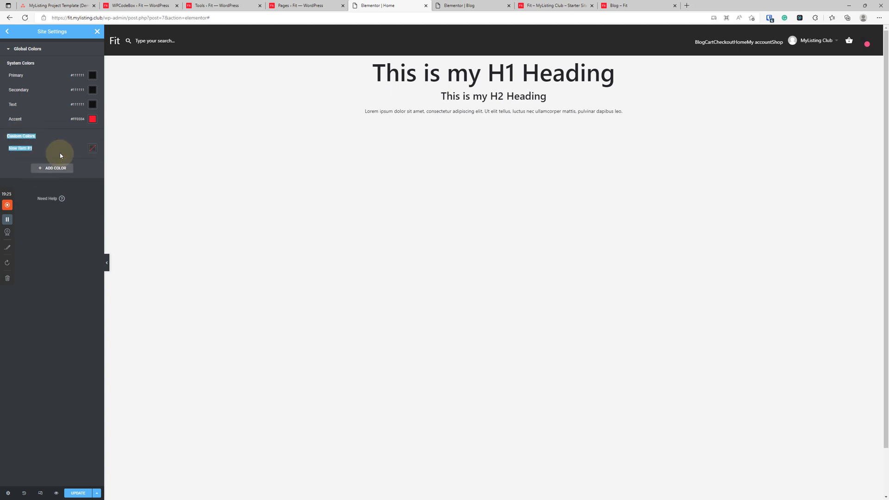
left_click(19, 148)
type("Ac")
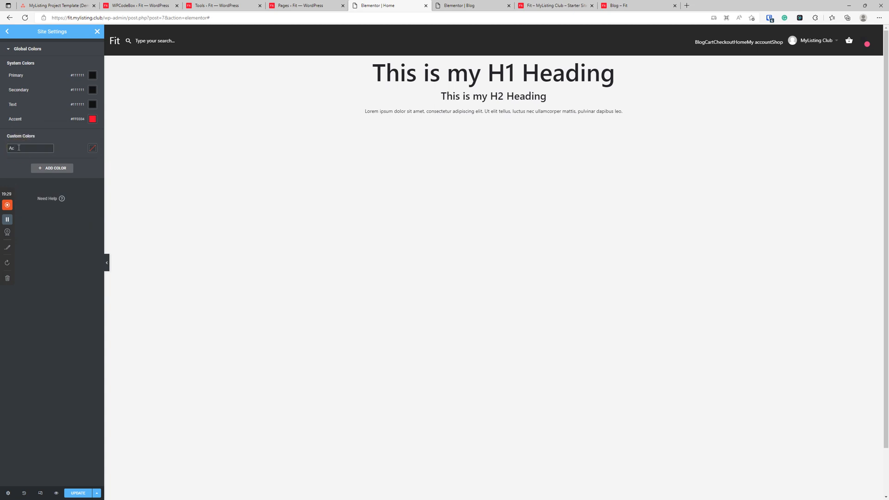
key("BackSpace")
type("Hover)")
left_click(93, 148)
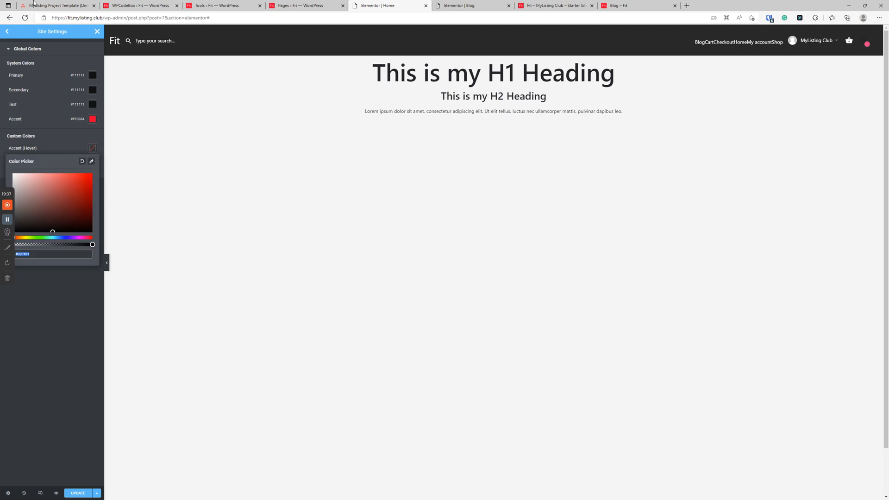
Step: Copy the Accent (Hover) hex code ff1d4e from the Global Colors task in Asana
left_click(56, 5)
double_click(696, 332)
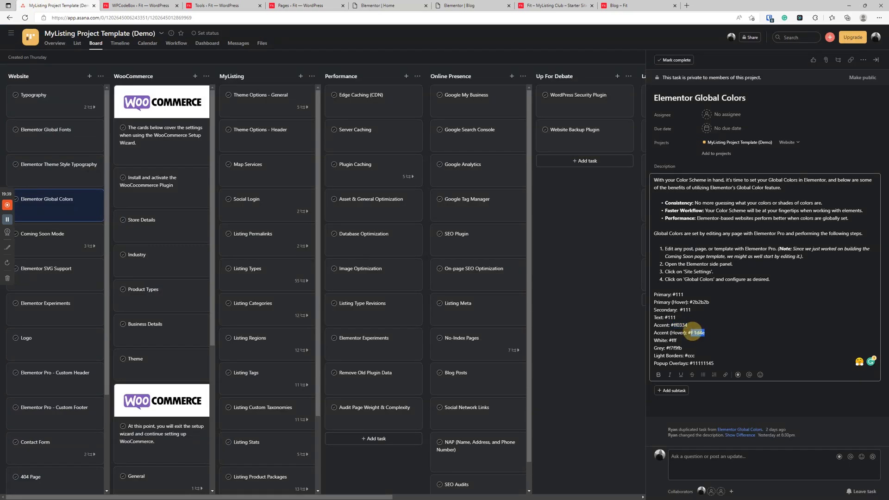
right_click(694, 332)
left_click(714, 124)
Step: Search the web for "hexcolortool" in a new browser tab and open the HTML Color Codes site
left_click(687, 5)
type("hexcolortool")
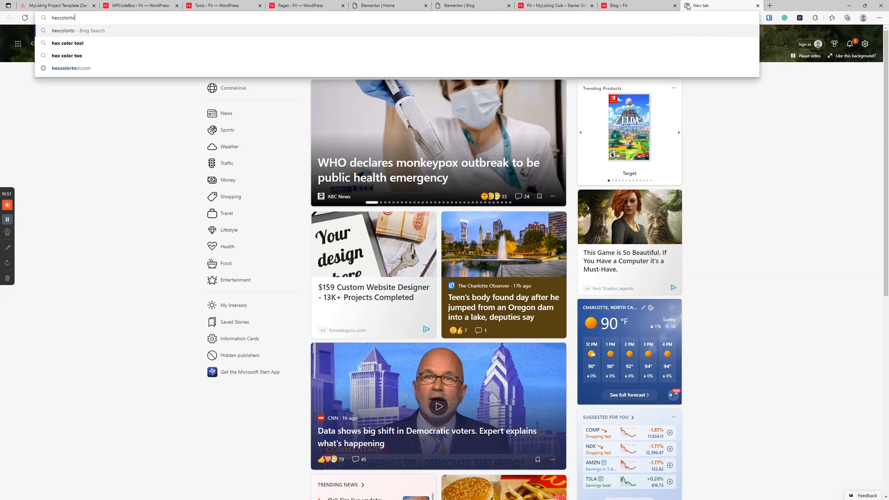
key("Return")
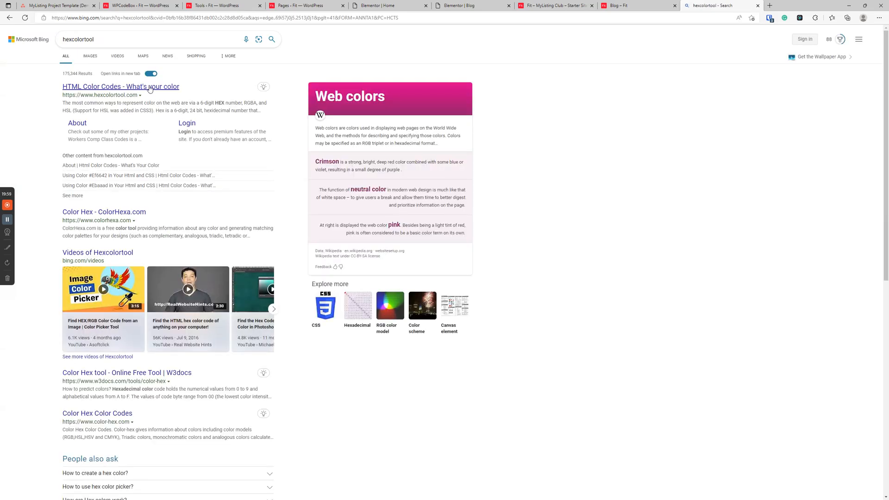
left_click(150, 88)
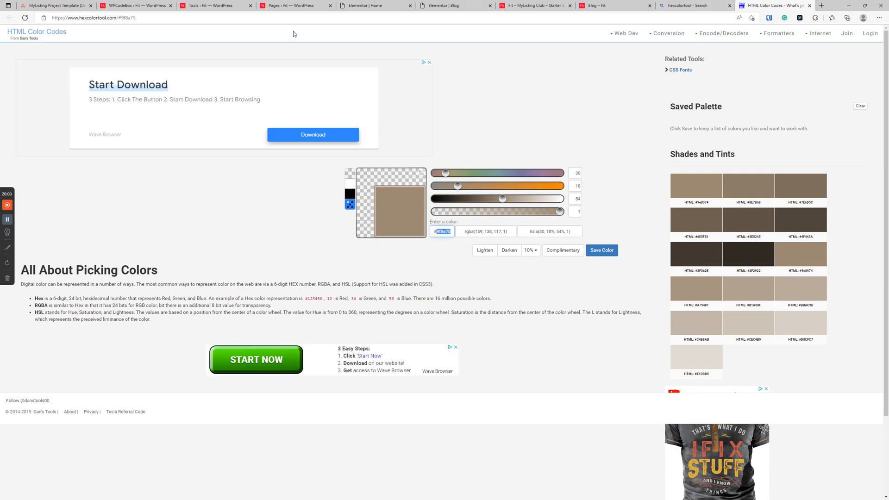
Step: Copy the Accent code from the Asana task, enter #ff0334 in the HTML Color Codes tool and generate its lightened shades
left_click(56, 6)
double_click(681, 324)
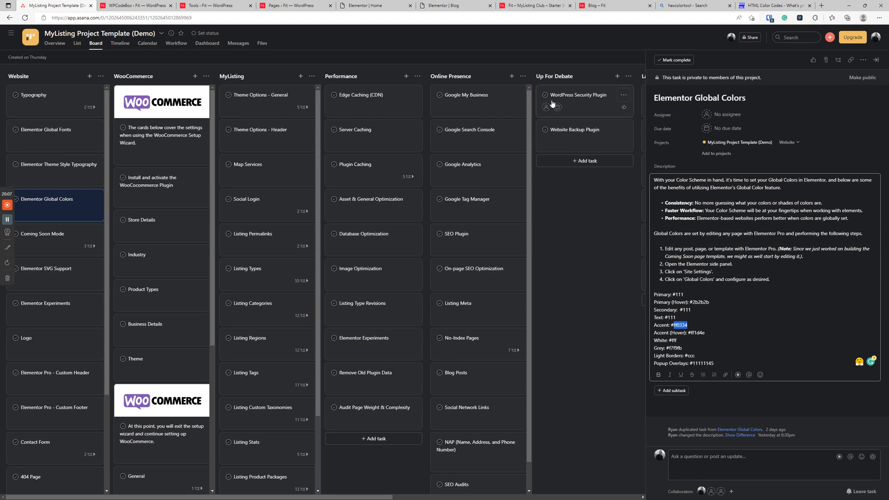
left_click(773, 6)
left_click(447, 231)
key("ctrl+a")
key("ctrl+v")
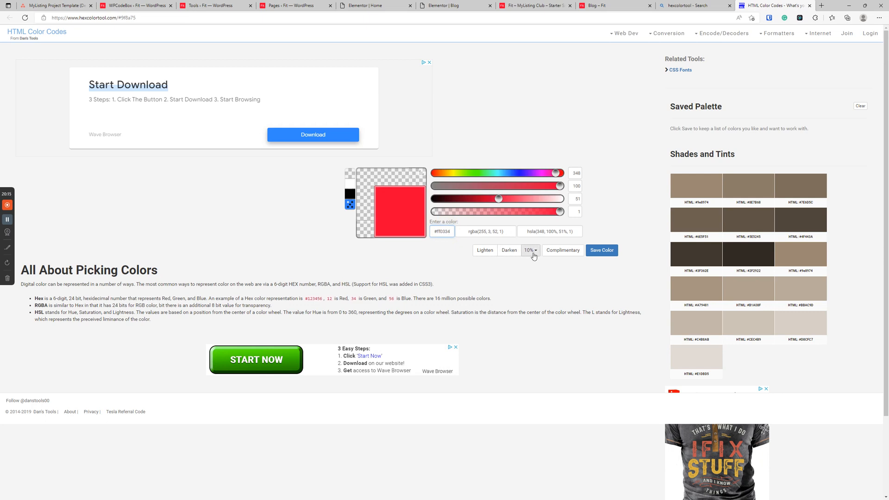
left_click(484, 250)
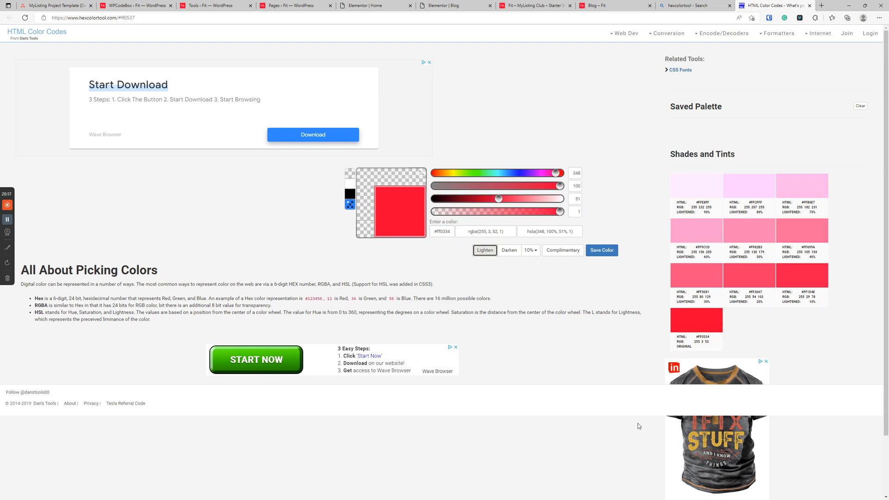
Step: Copy the hex code FF1D4E of the 10% lightened shade from the generated shades and tints
double_click(808, 293)
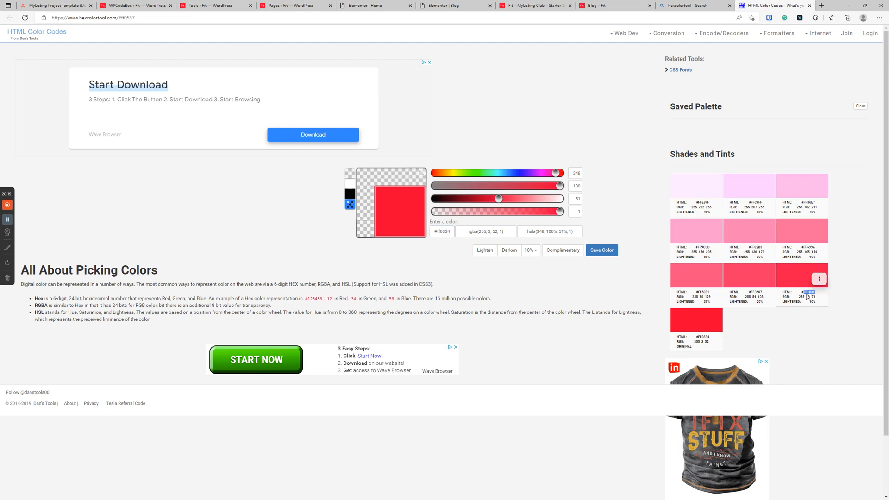
double_click(811, 301)
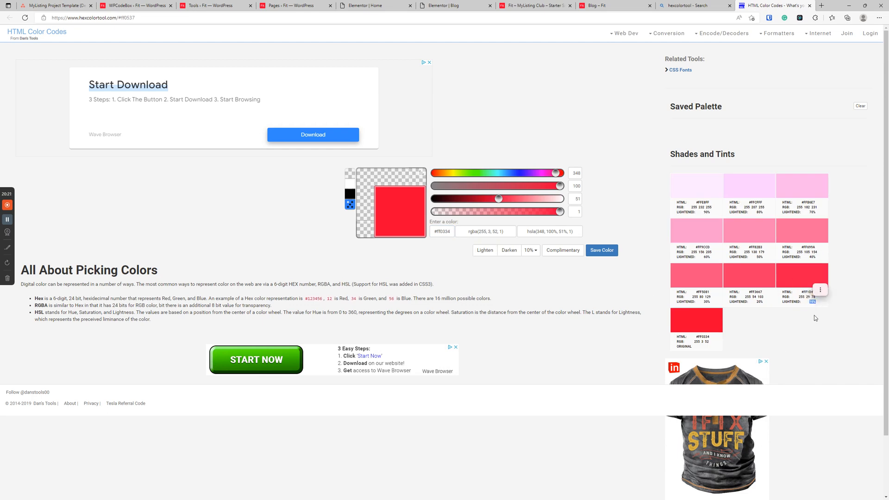
double_click(810, 292)
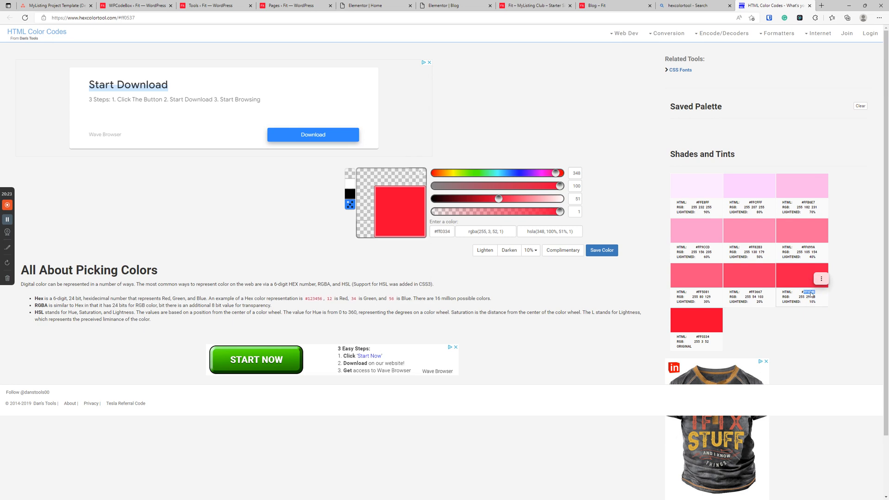
right_click(811, 294)
left_click(793, 300)
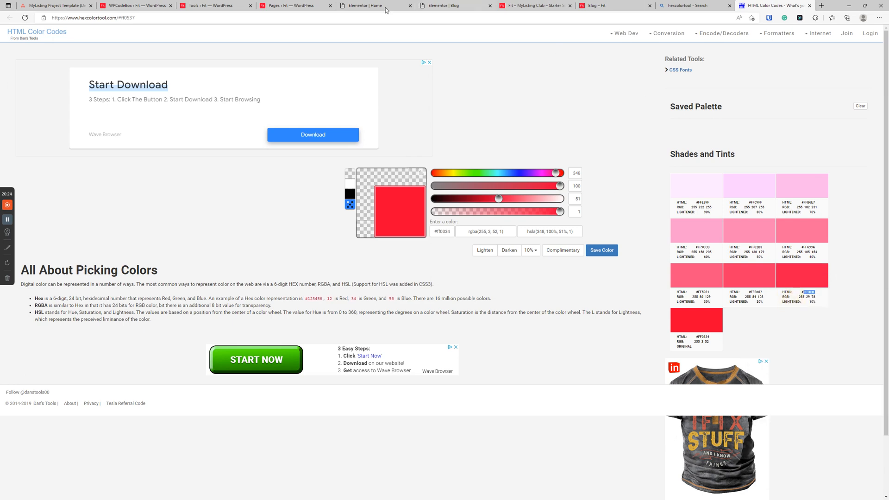
Step: Set the Accent (Hover) custom color in Elementor's Global Colors to FF1D4E
left_click(364, 6)
left_click(92, 148)
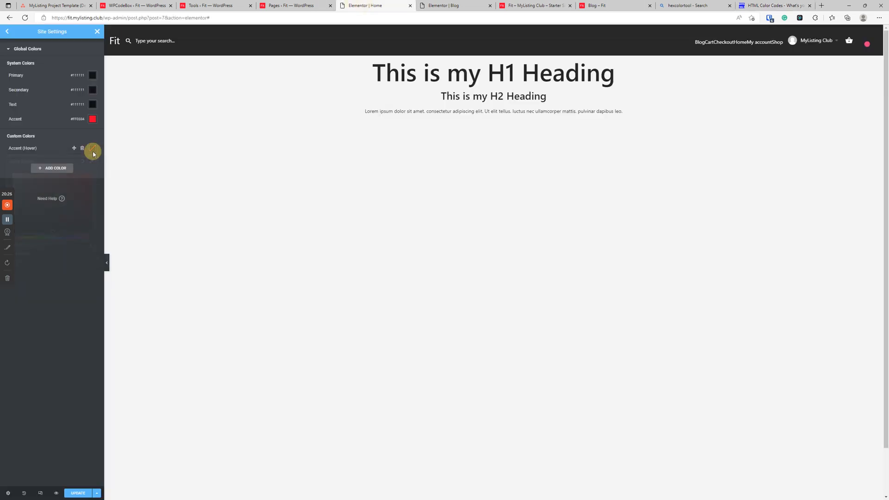
left_click(92, 149)
key("ctrl+v")
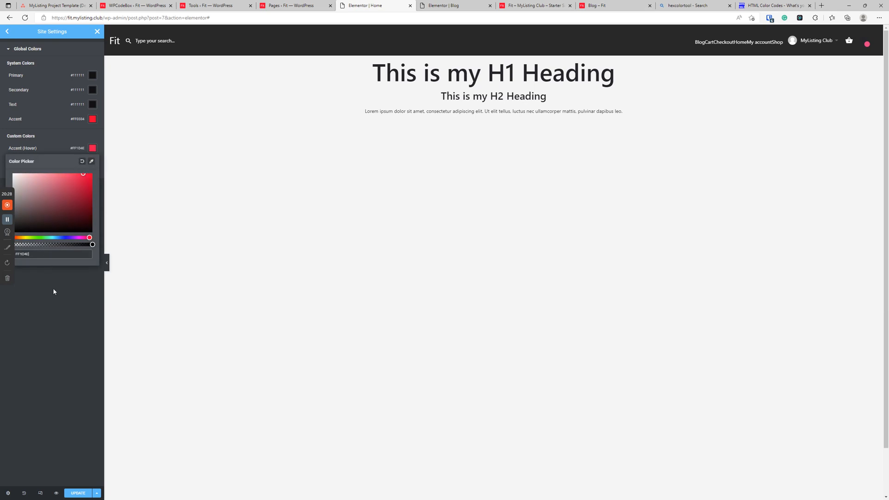
left_click(56, 313)
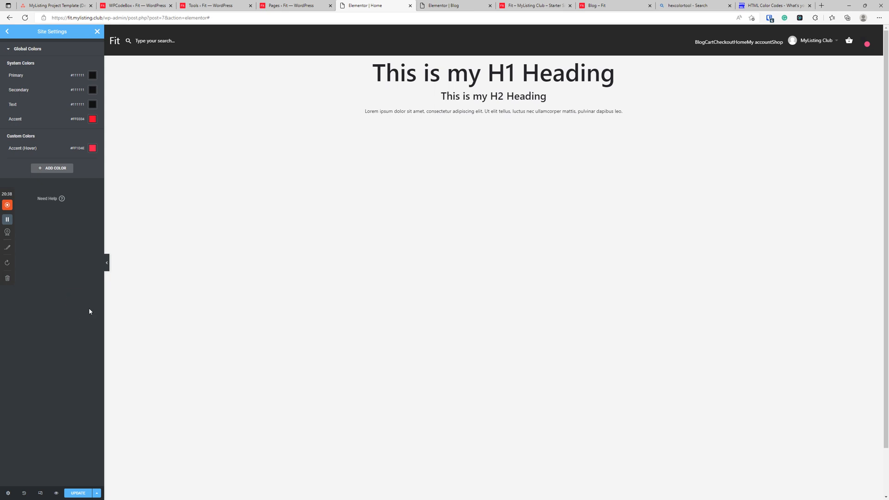
Step: Copy the Grey hex code f7f9fb from the Elementor Global Colors task in Asana
left_click(56, 5)
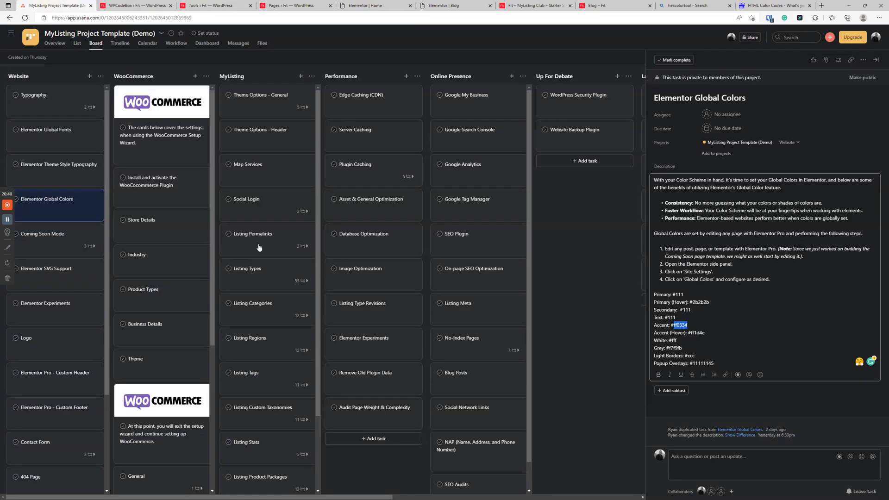
left_click(763, 321)
double_click(677, 347)
right_click(677, 348)
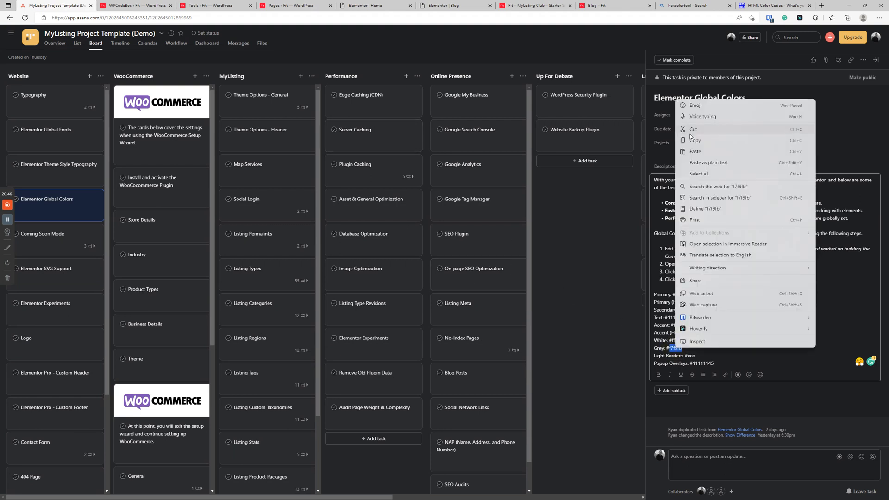
left_click(693, 141)
Step: Return to the Elementor Home editor, add a custom color with a hex code and name it "White"
left_click(213, 5)
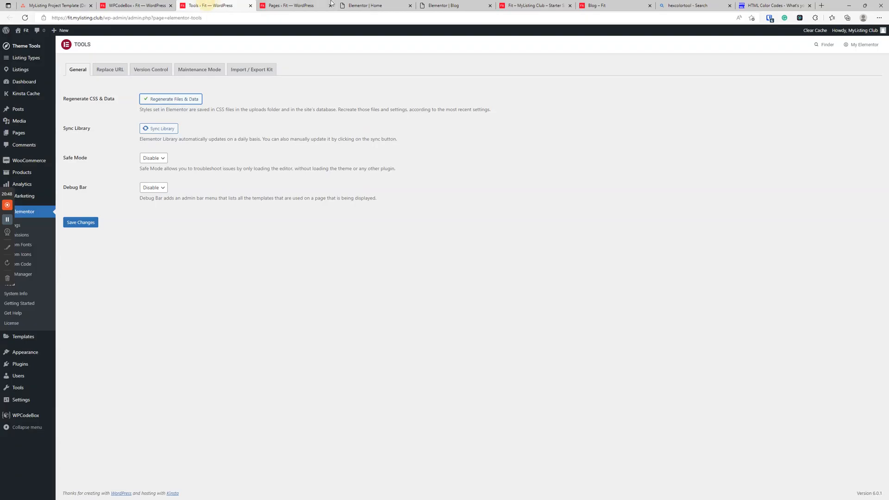
left_click(359, 6)
left_click(70, 169)
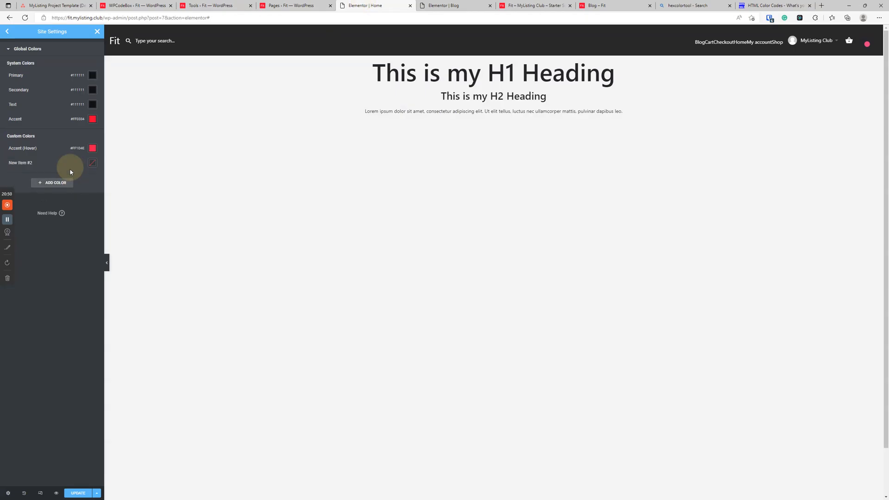
left_click(93, 164)
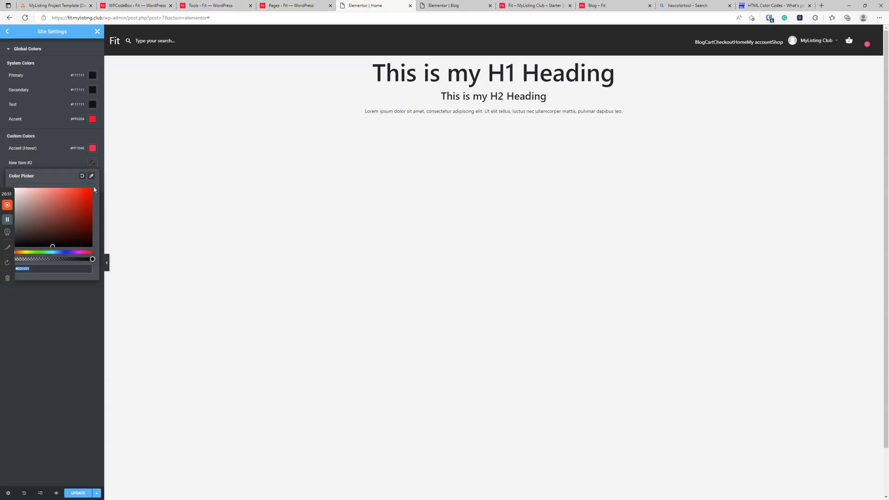
key("ctrl+v")
left_click(27, 162)
type("W")
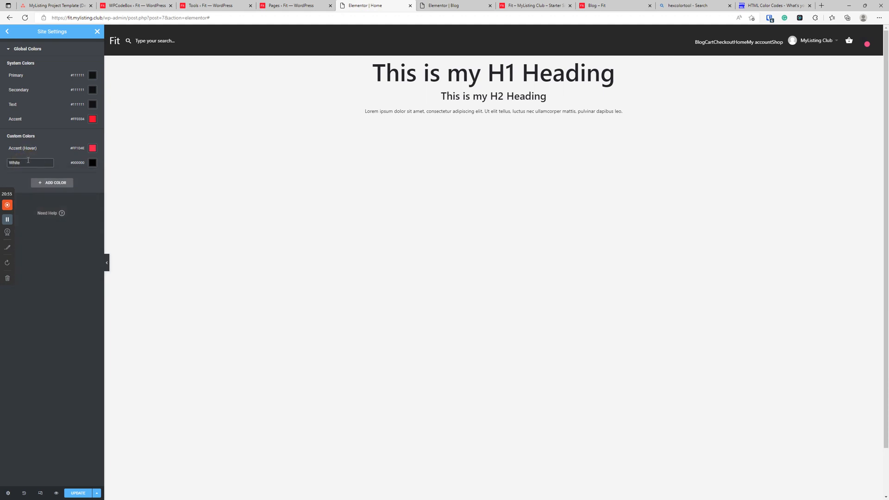
Step: Add a custom color named "Grey" and set it to the copied hex code f7f9fb
left_click(56, 182)
left_click(30, 177)
type("Grey")
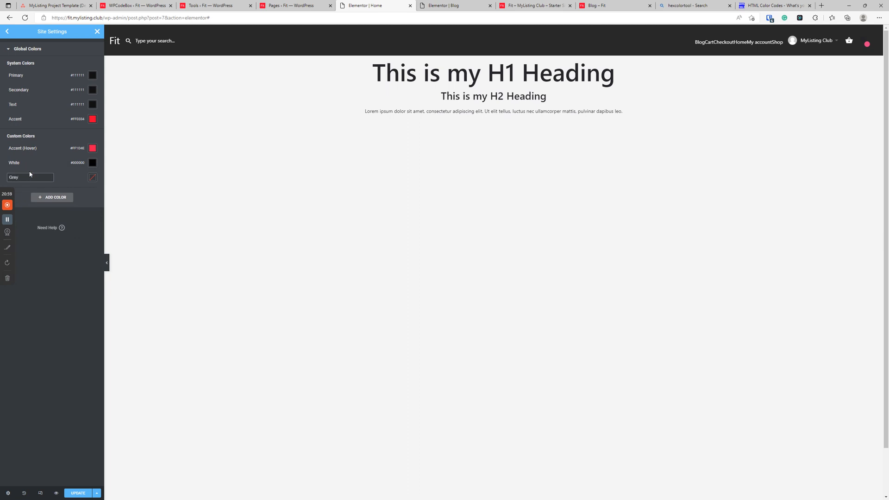
left_click(92, 177)
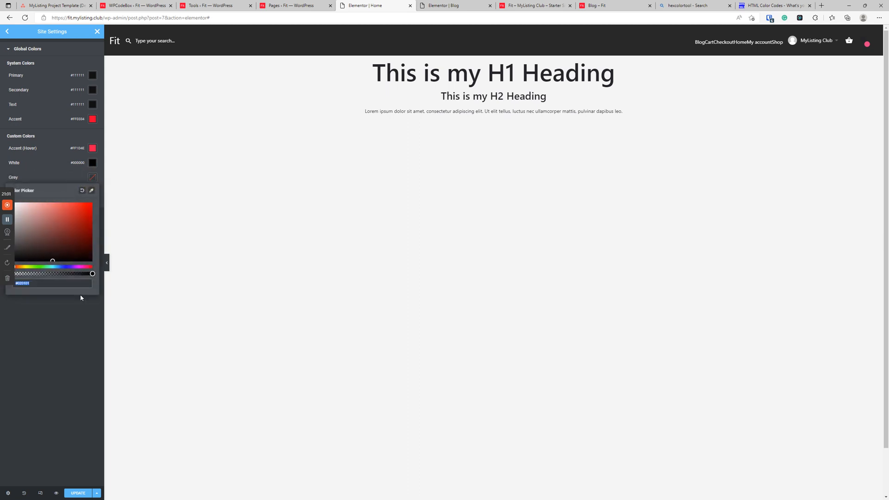
key("ctrl+v")
left_click(68, 341)
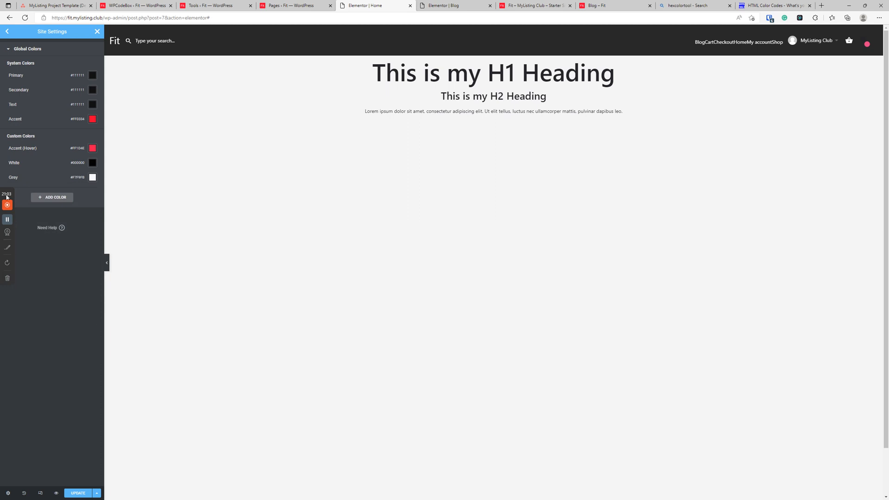
Step: Copy the Popup Overlays hex code 11111145 from the Elementor Global Colors task in Asana
left_click(63, 7)
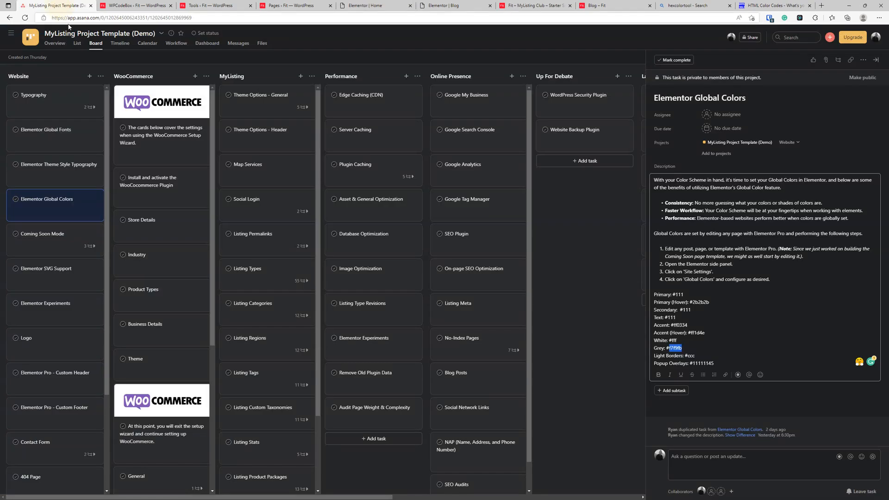
double_click(706, 363)
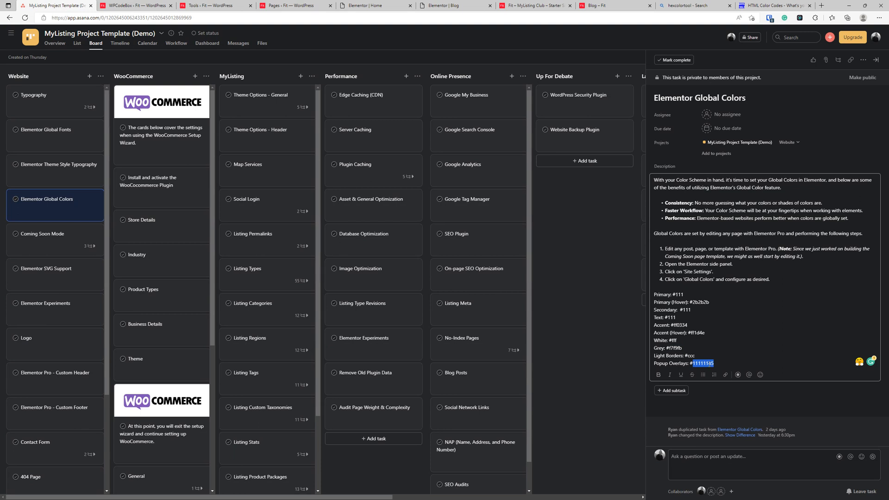
right_click(709, 364)
left_click(727, 155)
Step: Add a custom color named "Light Borders" in the Elementor Home editor, set it to #ccc and dismiss the browser's save-information offer
left_click(366, 6)
left_click(57, 198)
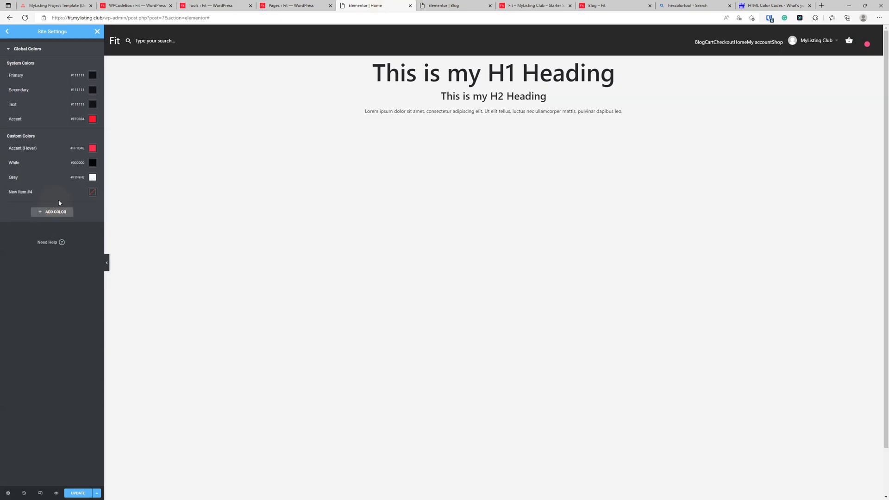
left_click(47, 192)
type("Ligh")
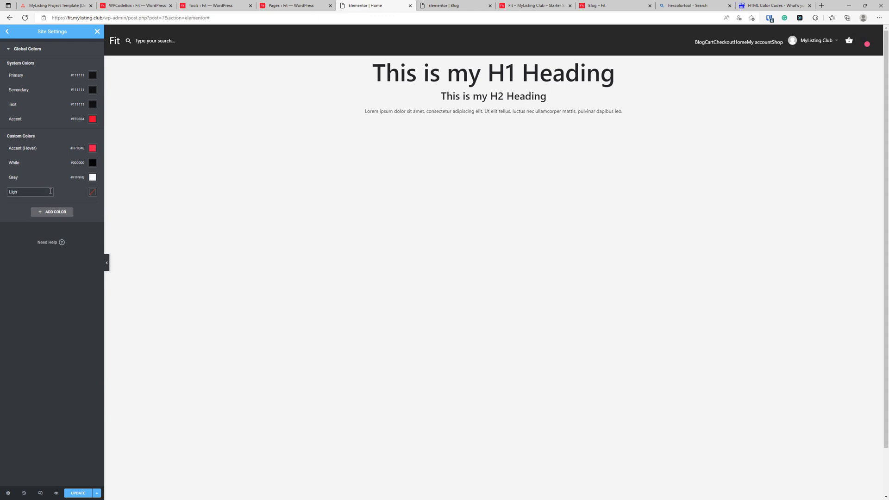
type("t Borders")
left_click(92, 191)
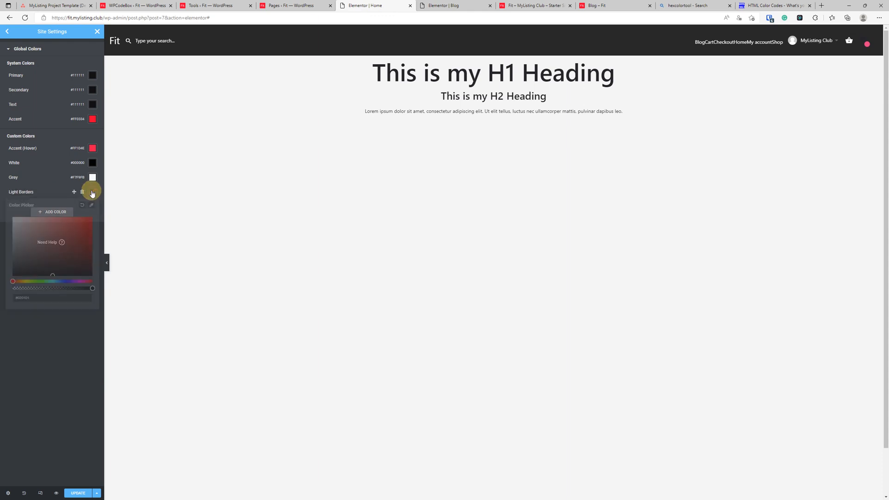
type("000")
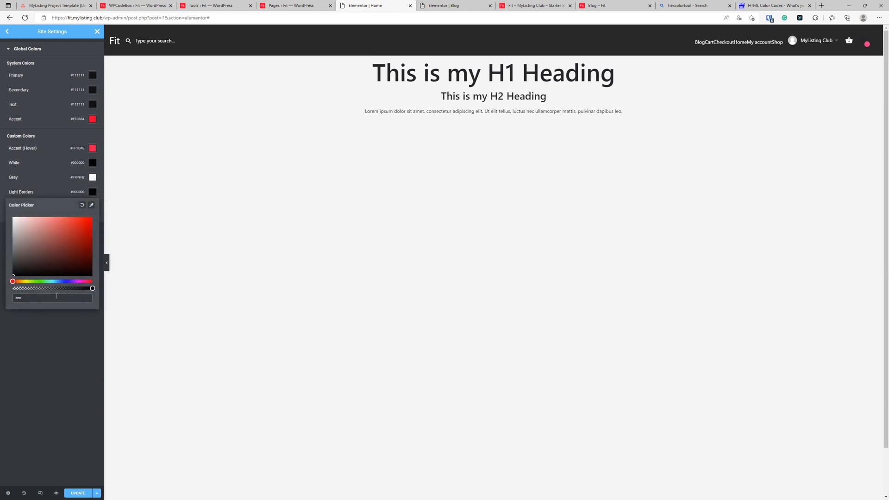
left_click(16, 297)
type("#")
type("#")
left_click(54, 375)
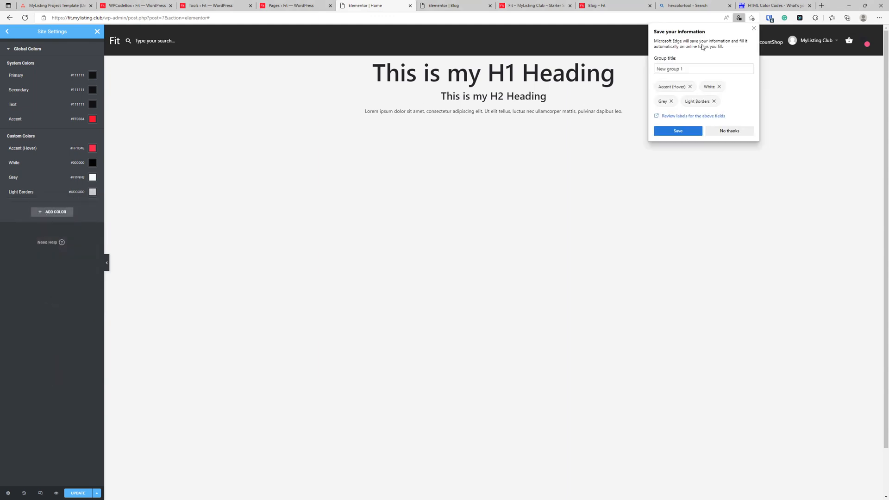
left_click(754, 28)
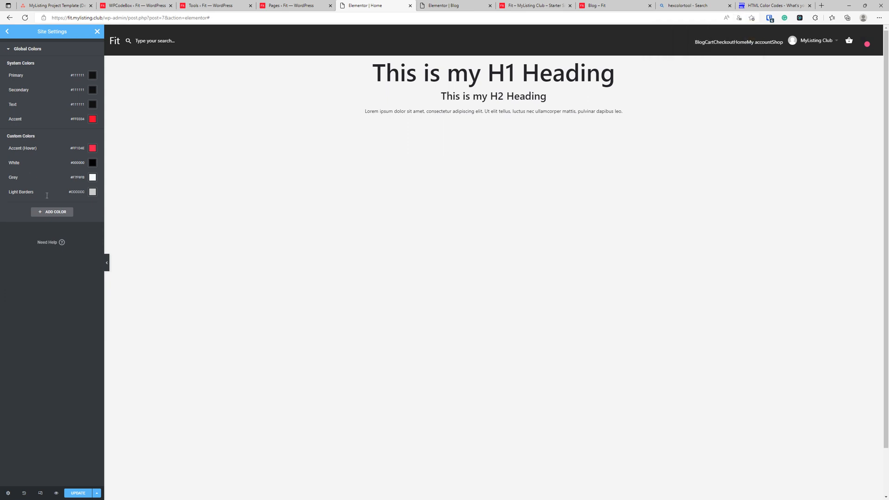
Step: Add a custom color named "Popup Overlay" and set its hex code to #11111145
left_click(59, 214)
left_click(41, 205)
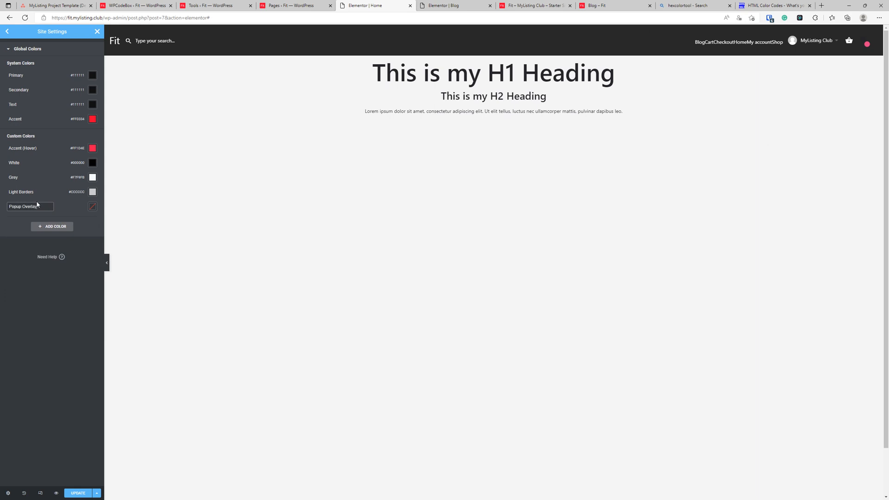
left_click(93, 207)
left_click(65, 313)
type("11111145")
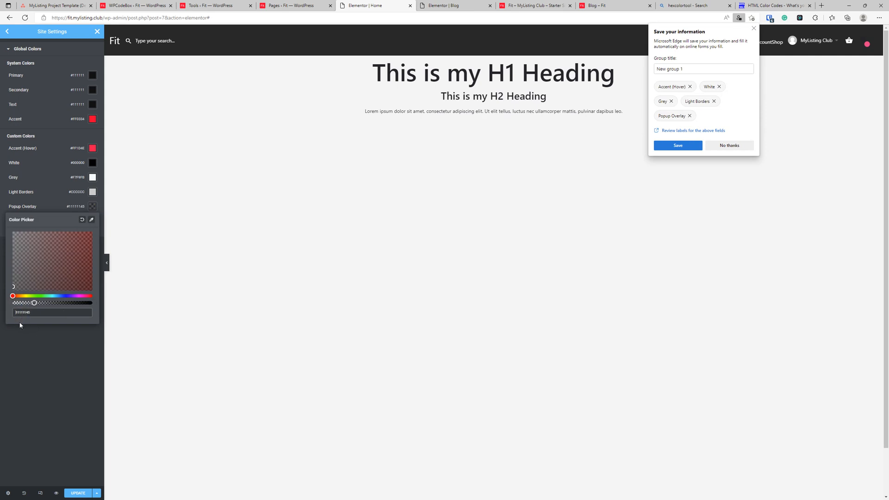
left_click(754, 29)
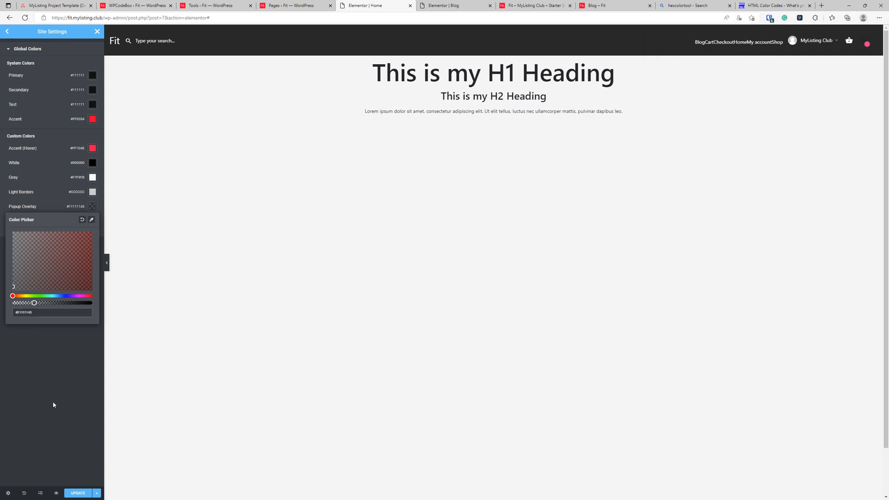
left_click(39, 315)
left_click_drag(28, 313, 32, 312)
Step: Save the updated global colors, decline the browser's offer to save information and close Site Settings
left_click(77, 493)
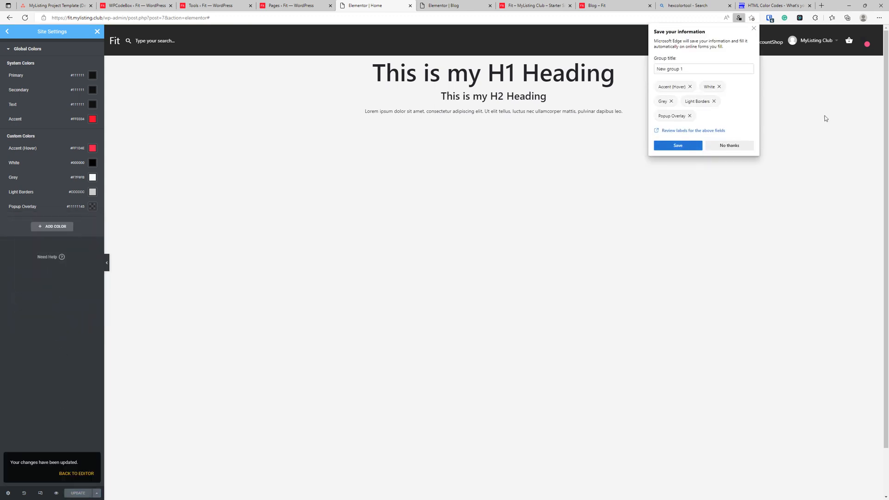
left_click(729, 145)
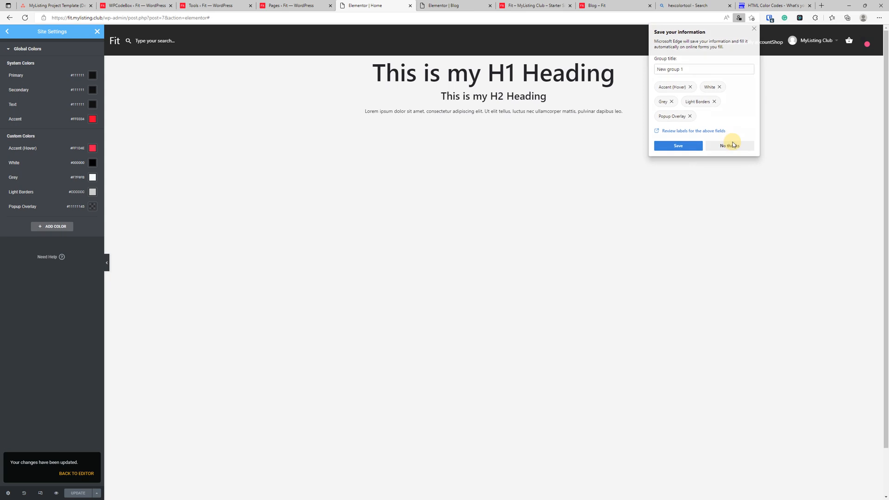
left_click(57, 338)
left_click(98, 33)
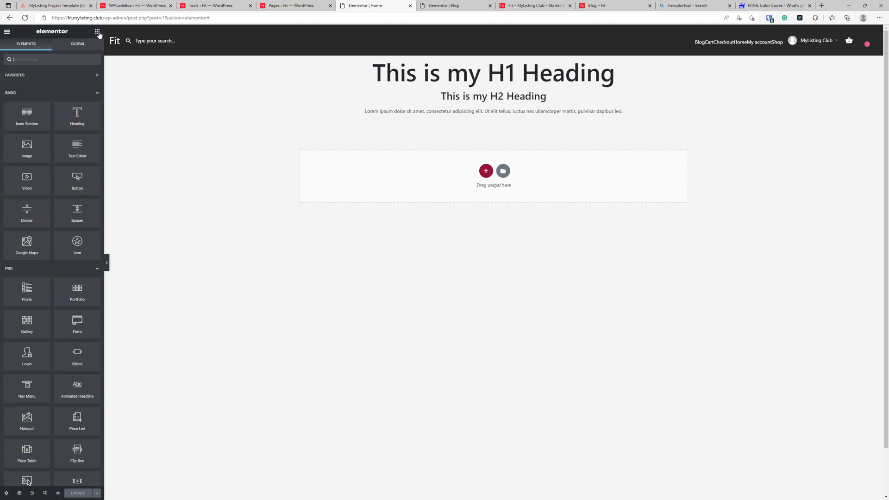
Step: Try the global Accent color on the H1 heading's text and reload the editor without saving the change
left_click(444, 75)
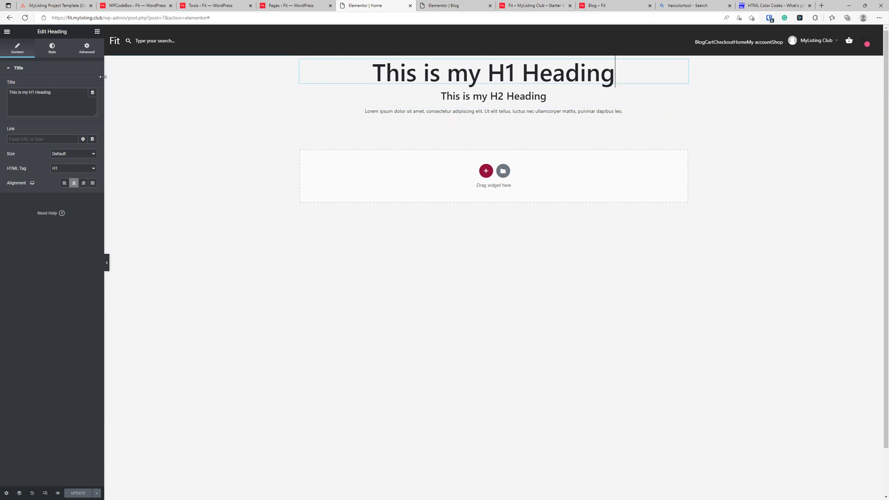
left_click(52, 49)
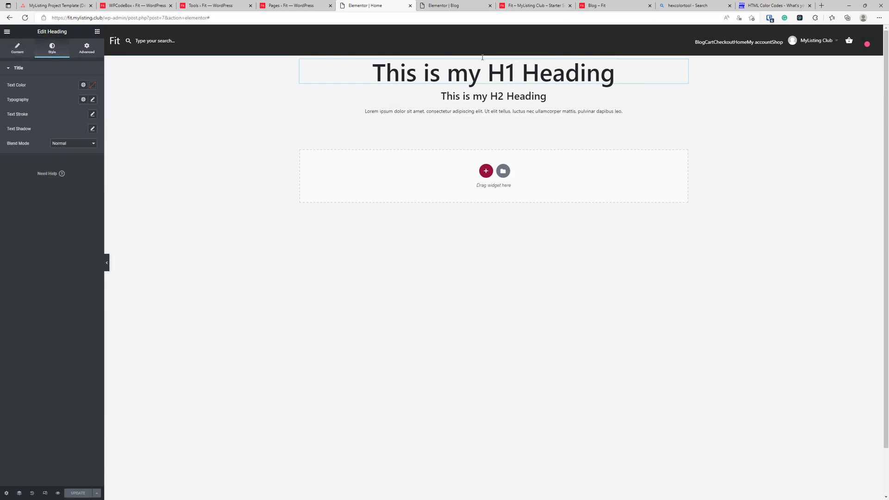
left_click(84, 85)
left_click(39, 156)
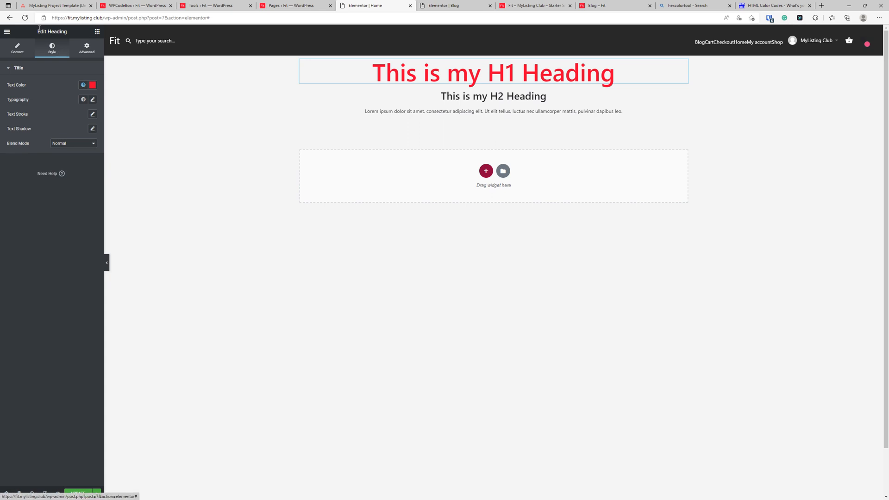
left_click(25, 18)
left_click(481, 52)
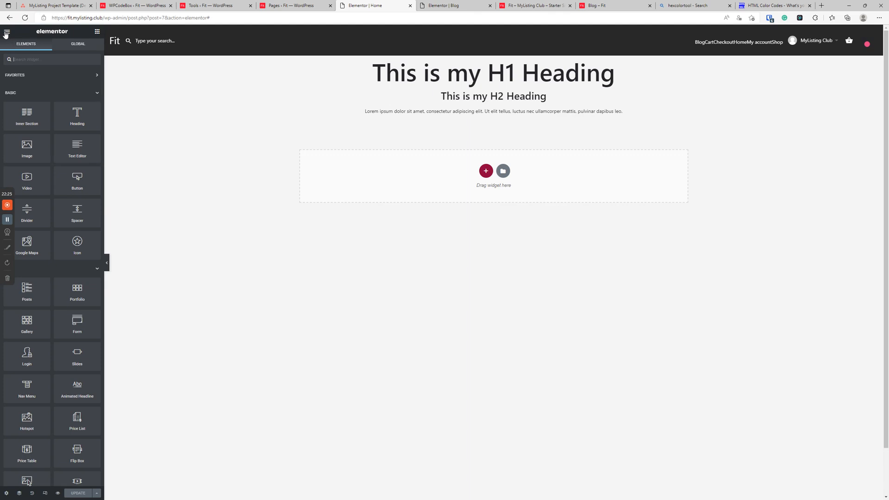
Step: In the site-wide theme style typography, try the global Accent color on H1 and settle on the global Primary color
left_click(8, 32)
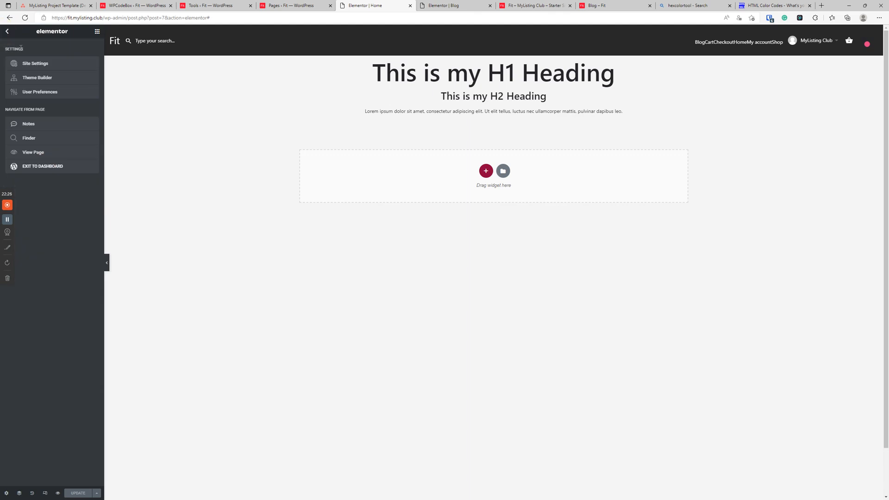
left_click(33, 63)
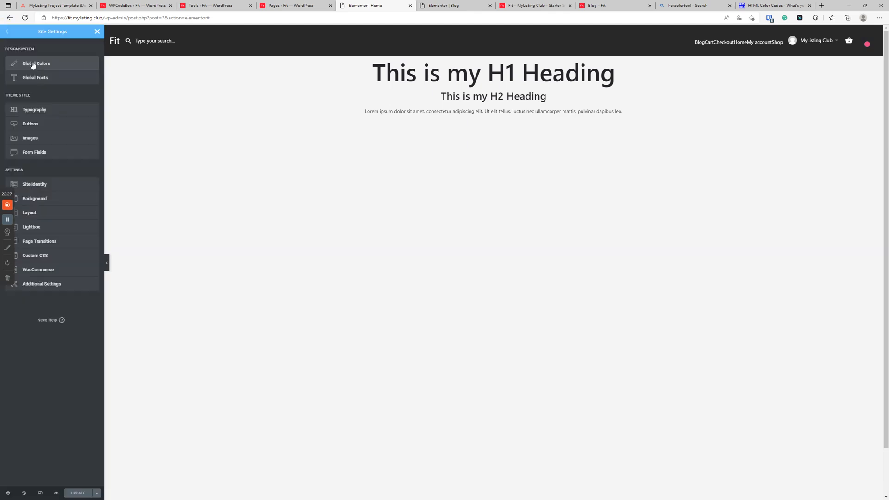
left_click(54, 111)
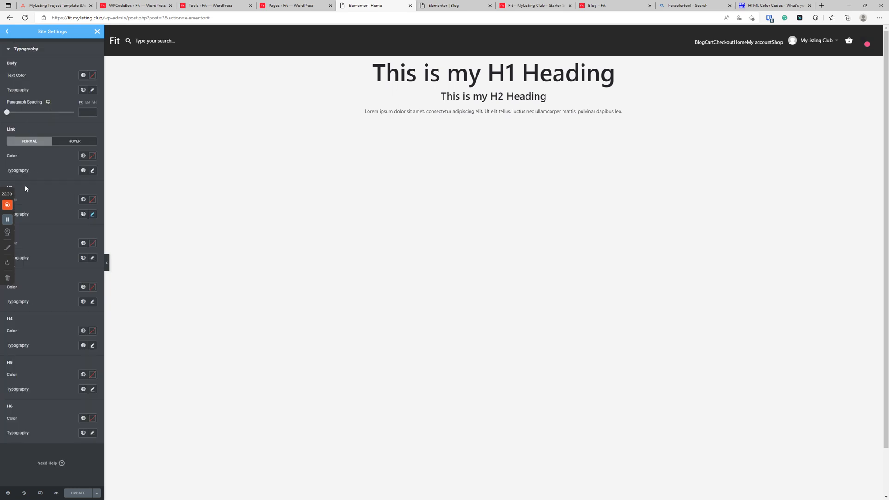
left_click(83, 199)
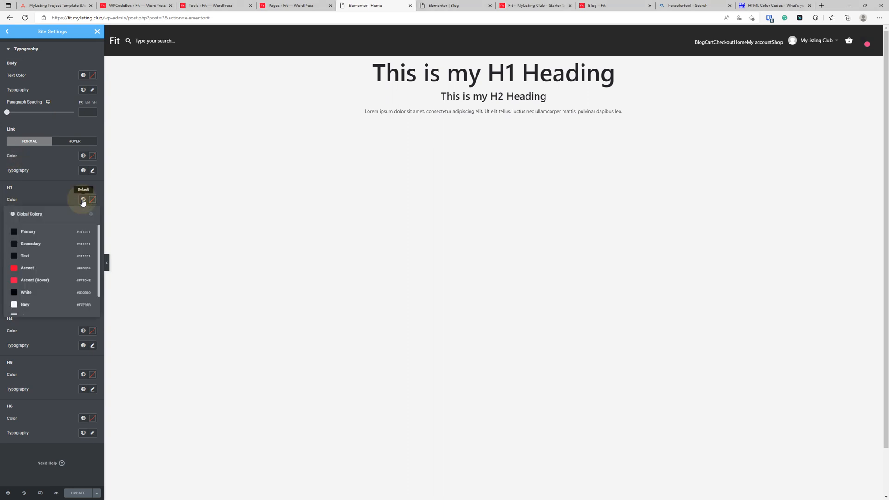
left_click(37, 268)
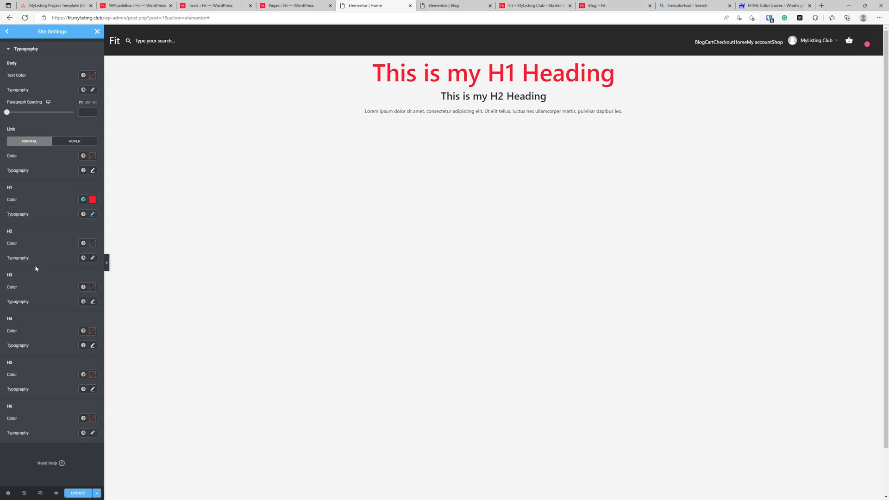
left_click(82, 199)
left_click(39, 237)
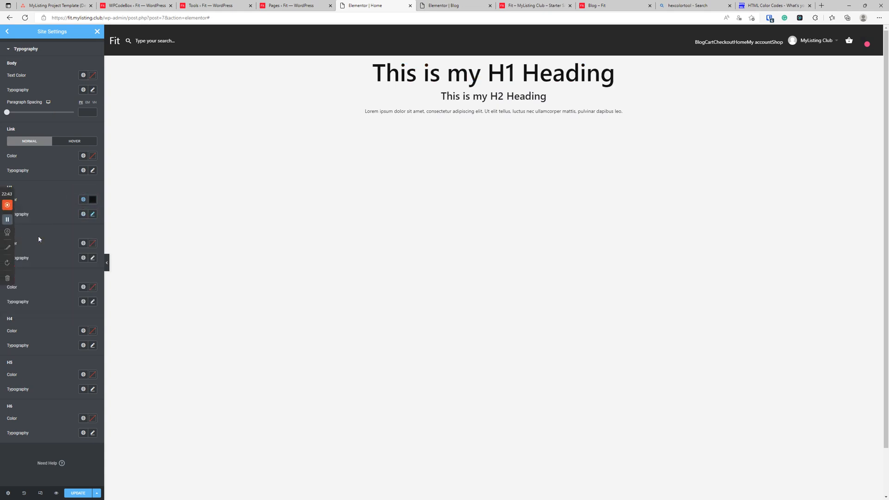
Step: Inspect the H1 color picker and typography options in the theme style settings
left_click(93, 200)
left_click(61, 199)
left_click(93, 214)
left_click(157, 193)
Step: Set the H2 color and the body text color to the global Accent color
left_click(83, 243)
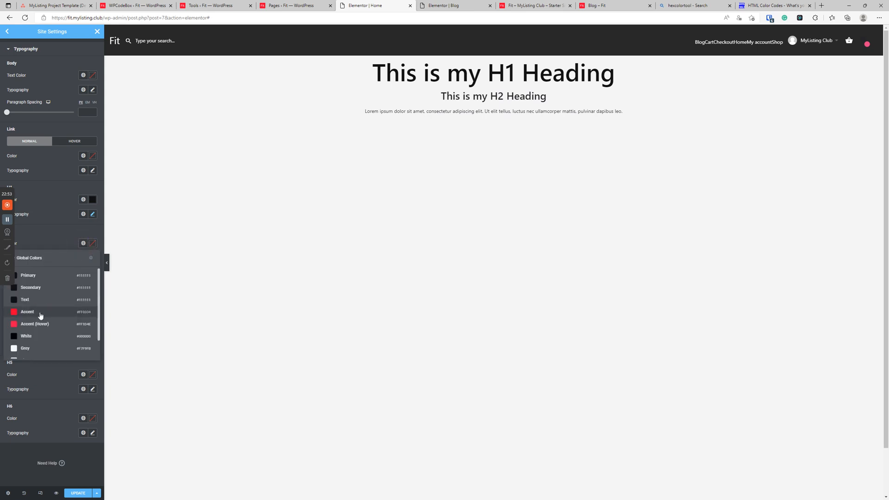
left_click(38, 313)
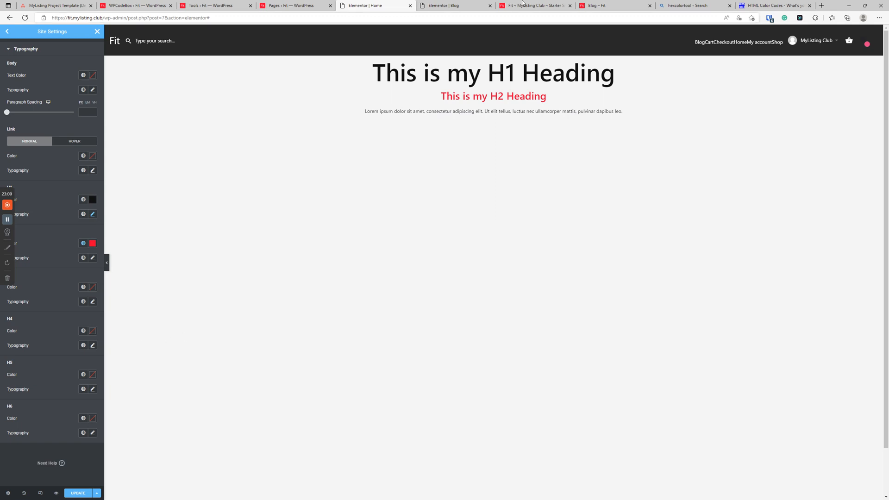
left_click(83, 75)
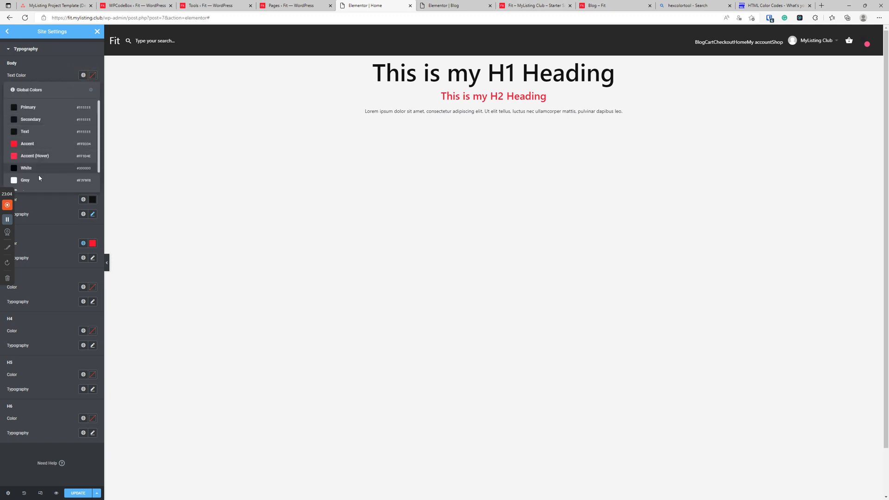
left_click(28, 148)
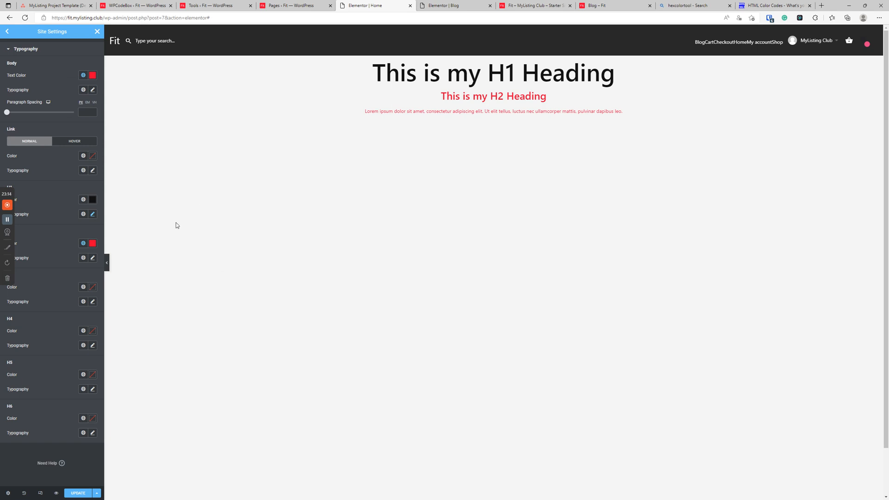
Step: Try the global Accent color on the Blog page's H1 heading text and reload that editor without saving
left_click(446, 6)
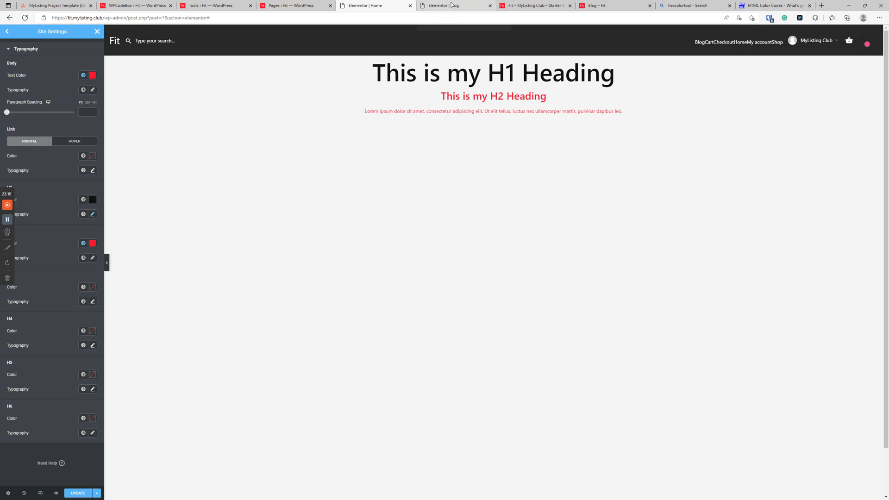
left_click(419, 73)
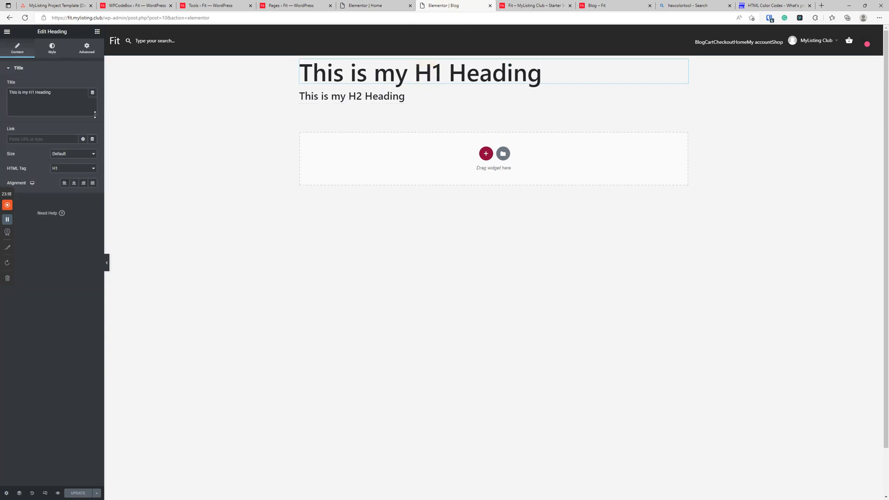
left_click(49, 50)
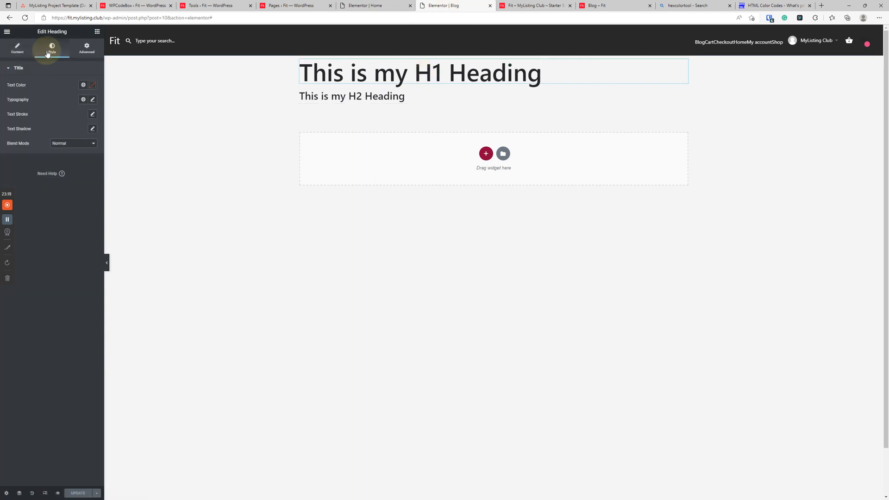
left_click(84, 88)
left_click(43, 153)
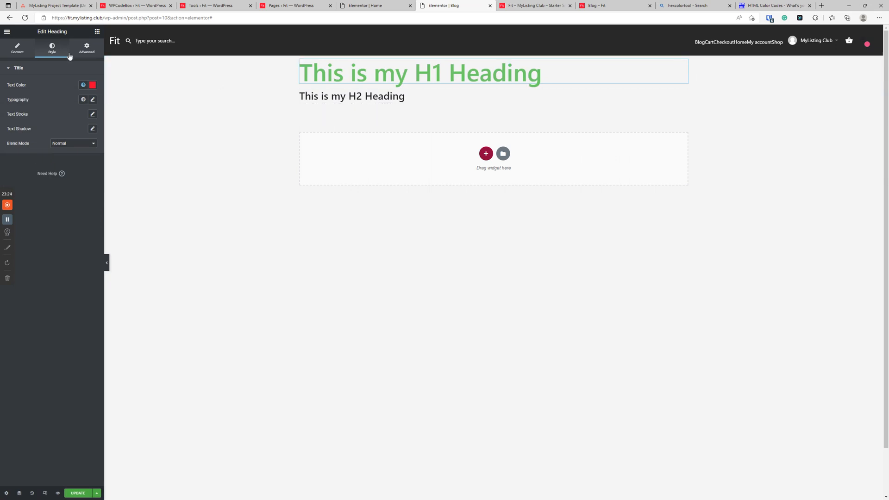
left_click(25, 17)
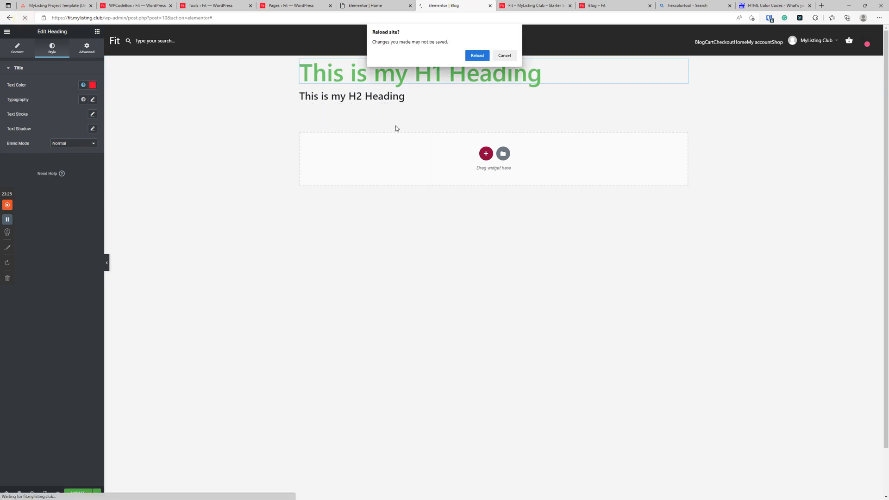
left_click(468, 58)
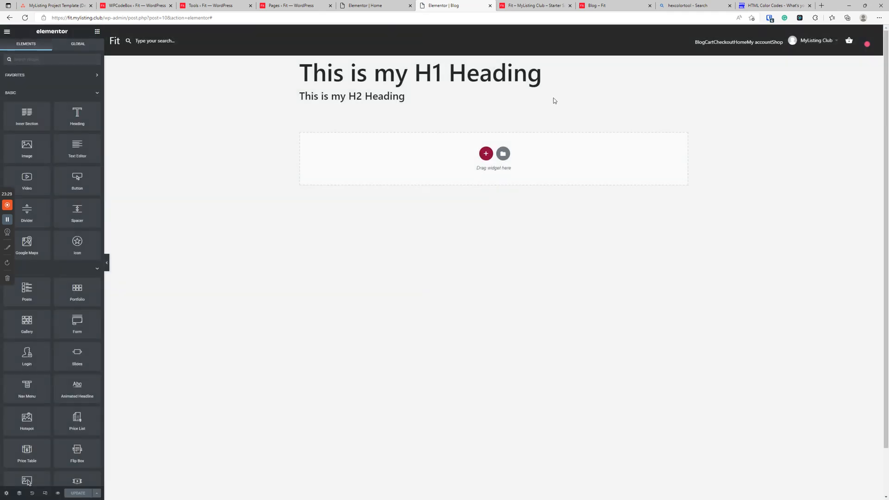
Step: Set the text color of the Blog page's H1 heading to the global Accent color
left_click(376, 70)
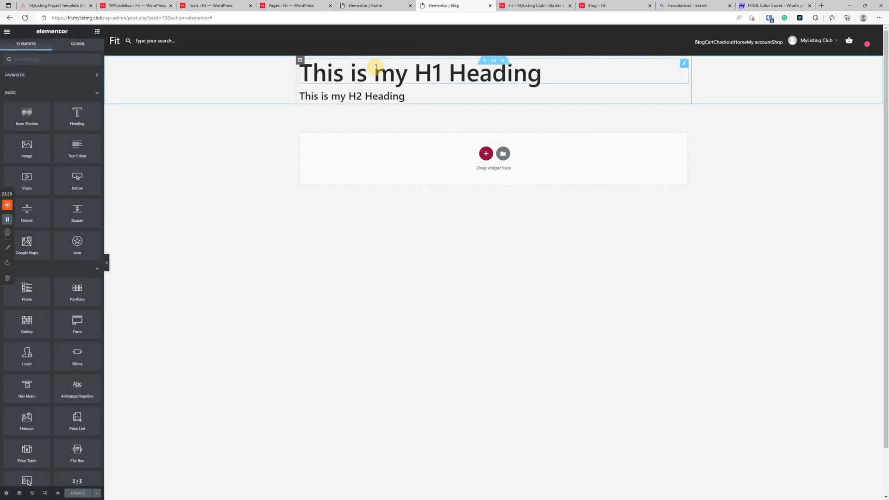
left_click(52, 48)
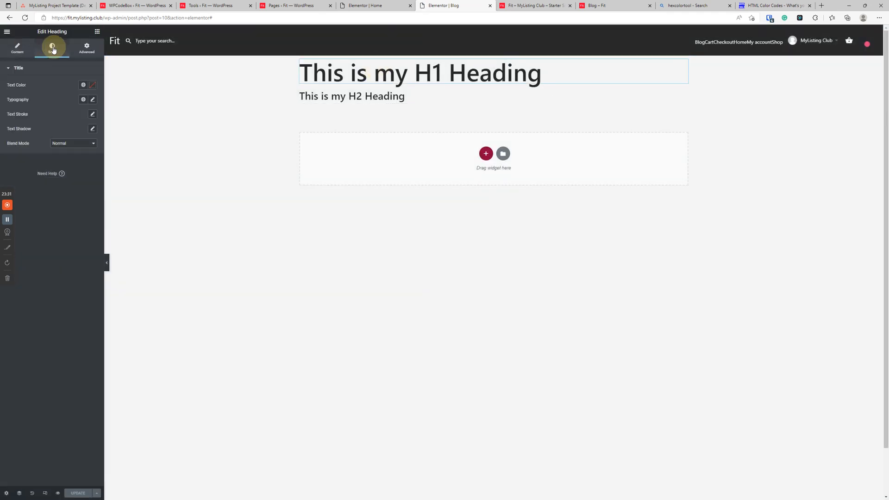
left_click(83, 85)
left_click(28, 153)
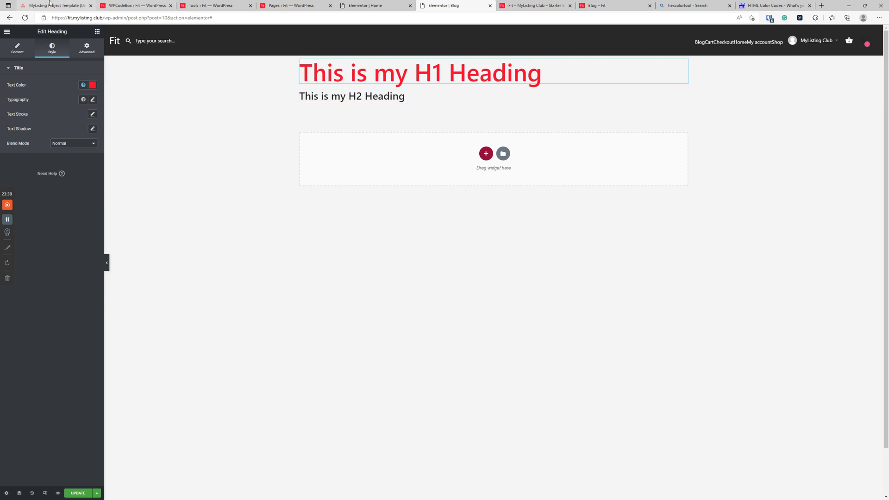
Step: Switch to the Asana project board and review the task cards in the Website column
left_click(52, 6)
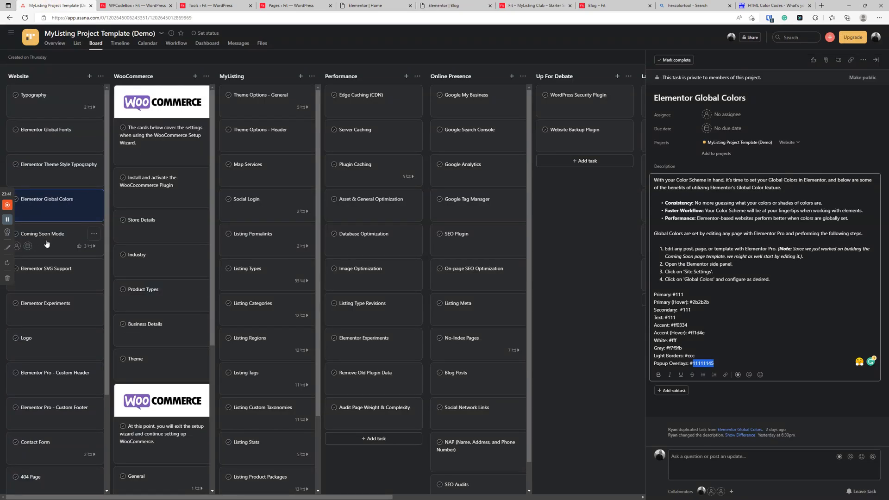
scroll(56, 289, "down", 2)
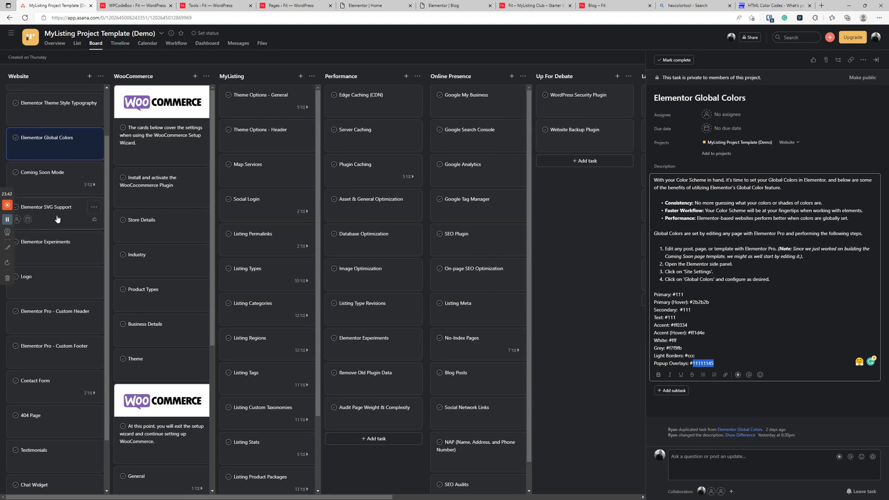
scroll(57, 250, "up", 2)
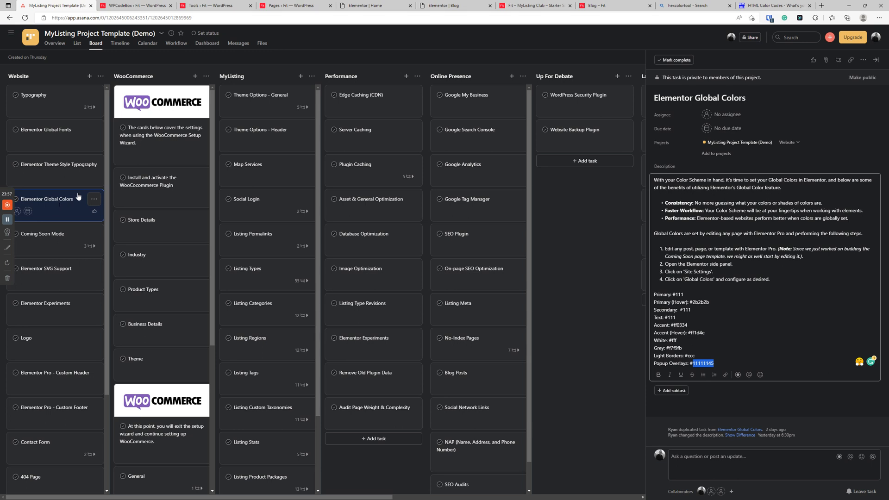
Step: Return to the Elementor Blog editor and select the H1 heading to review its style settings
left_click(387, 6)
left_click(428, 7)
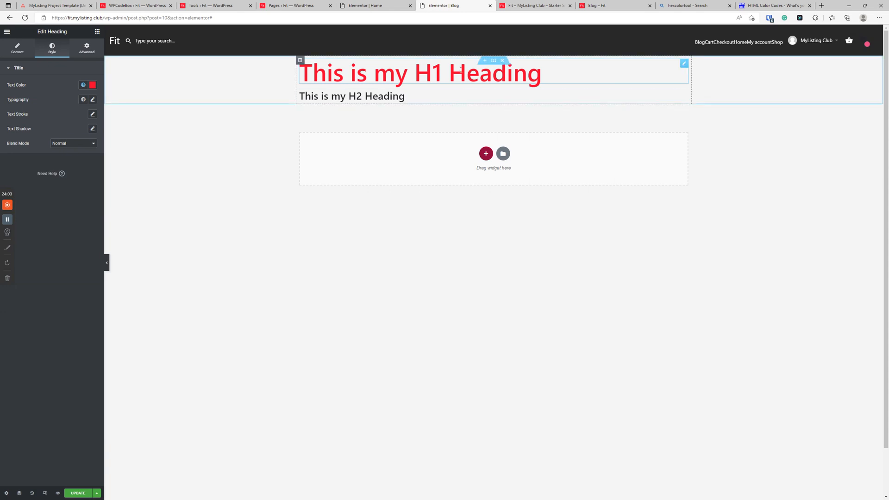
left_click(387, 96)
left_click(406, 65)
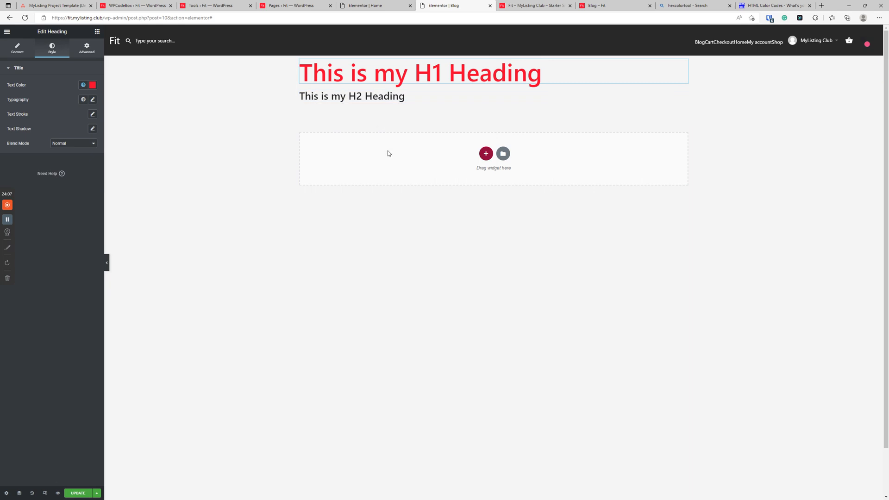